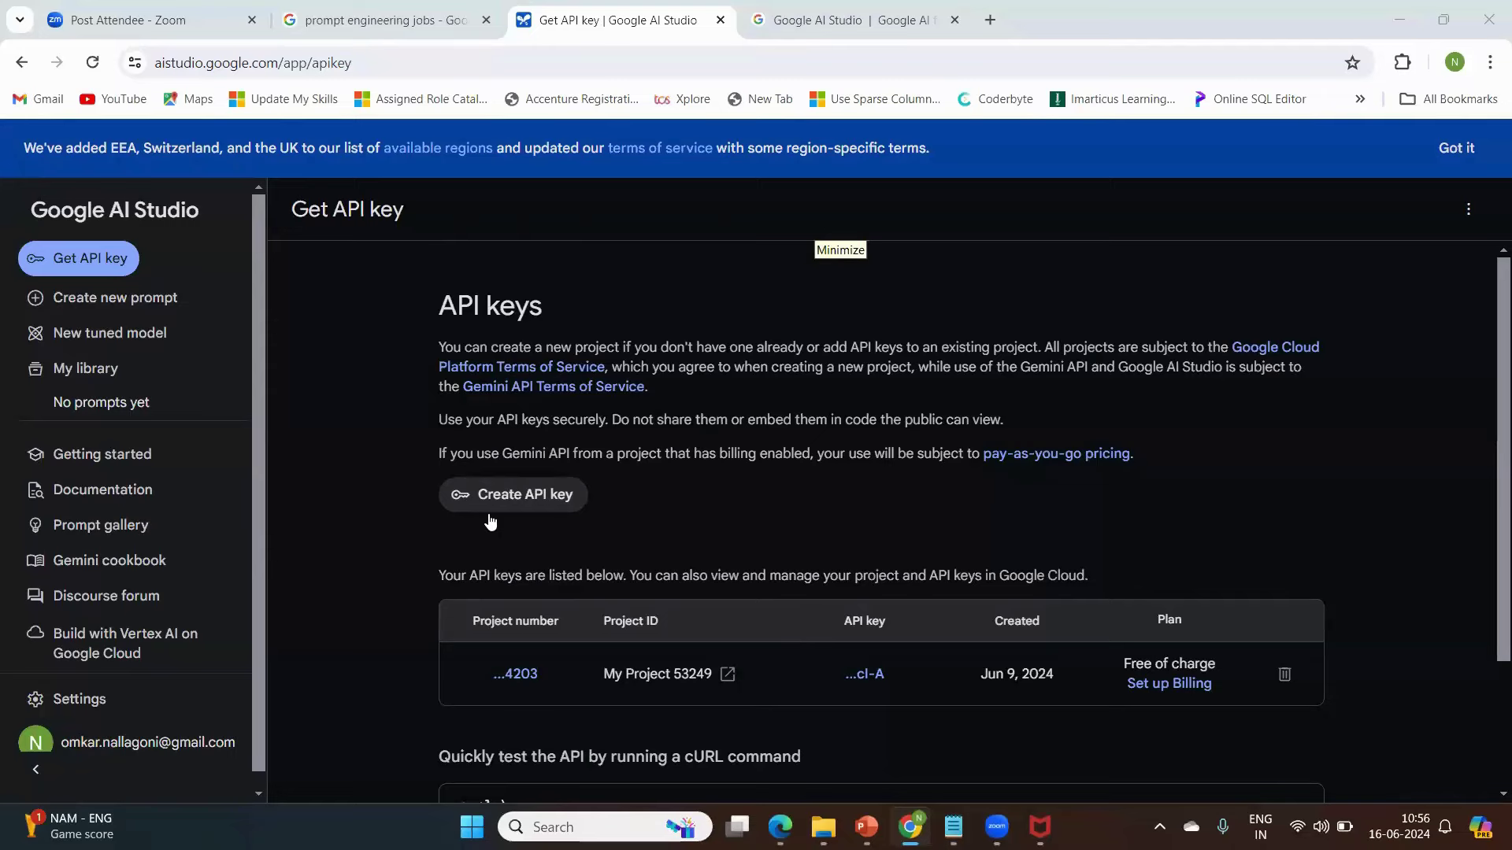
scroll(472, 516, "up", 4, "ctrl")
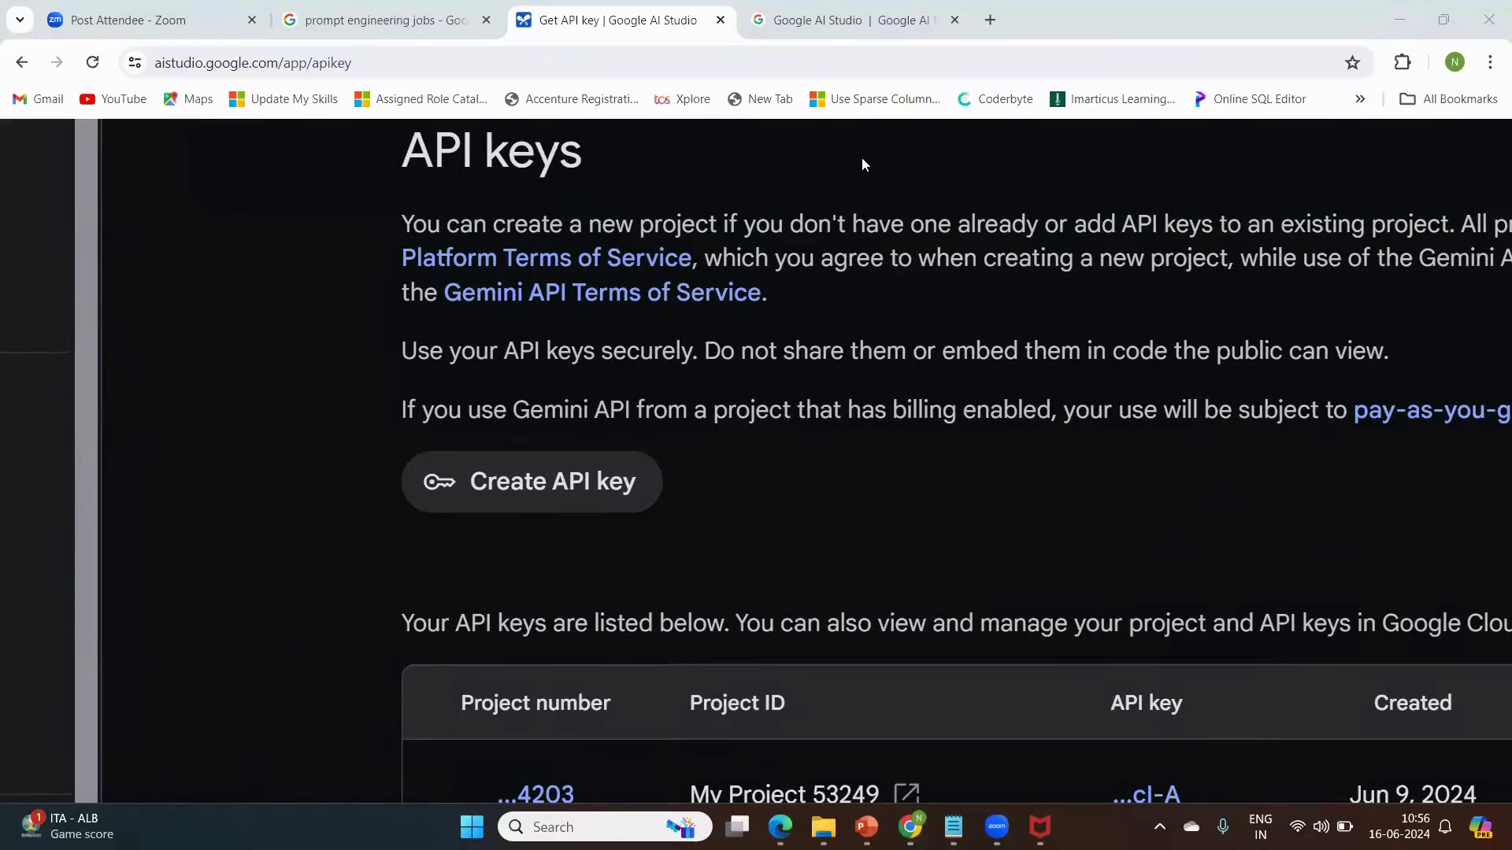
left_click(482, 486)
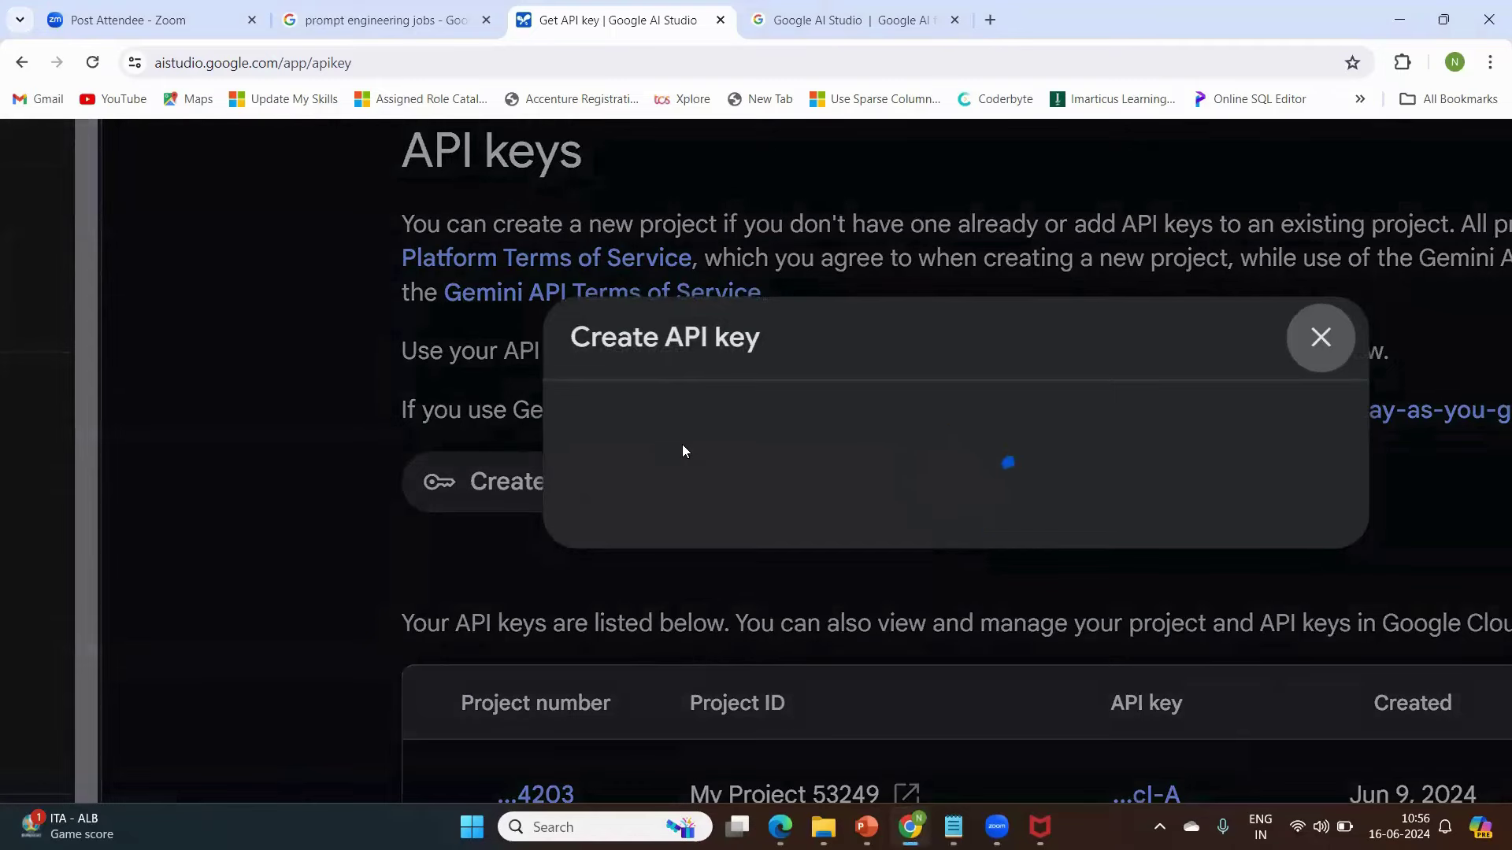
scroll(681, 444, "down", 5)
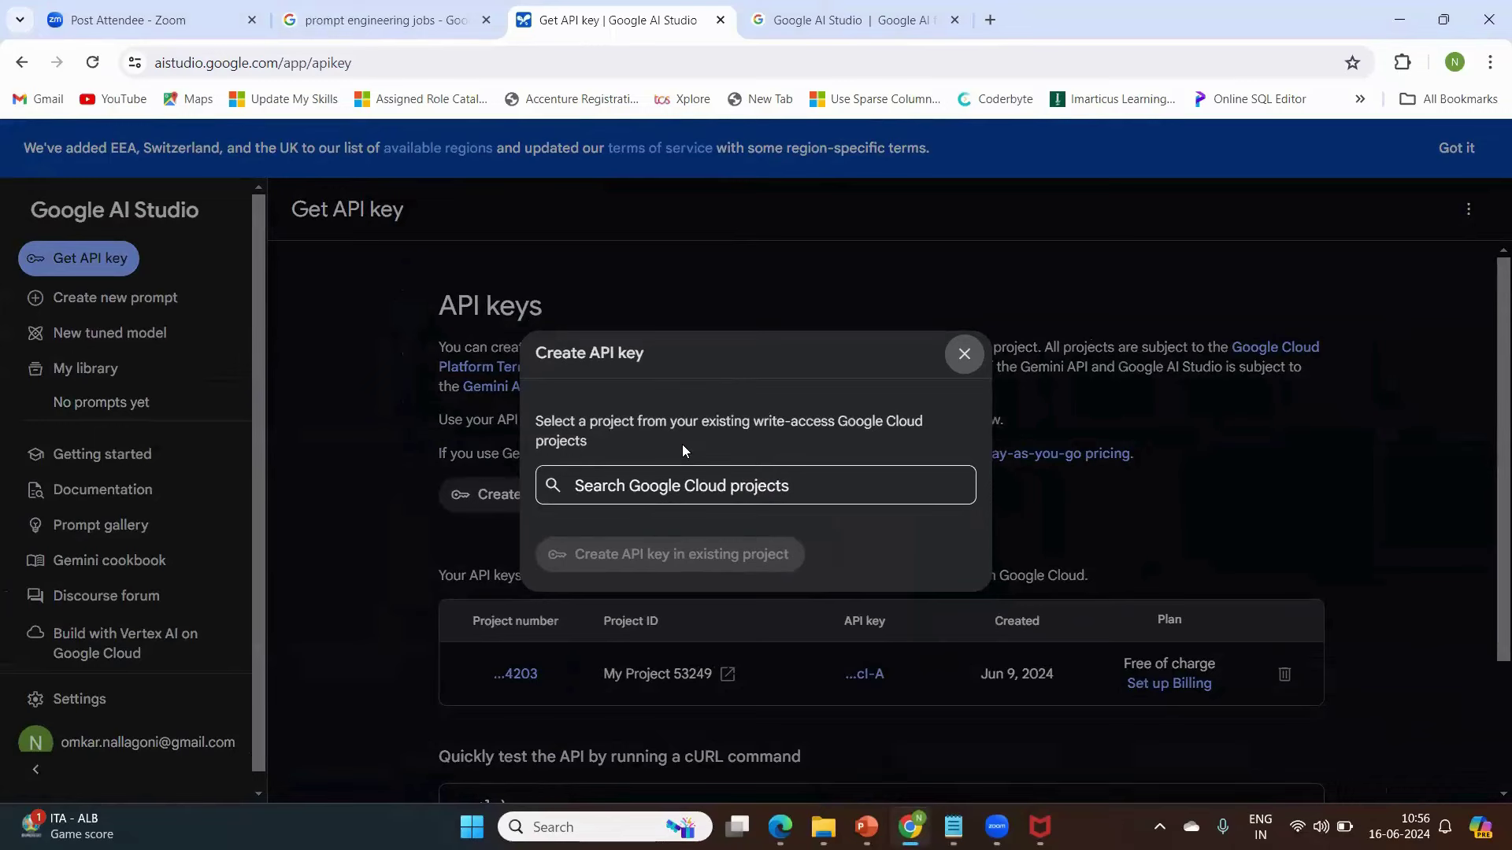
left_click(624, 487)
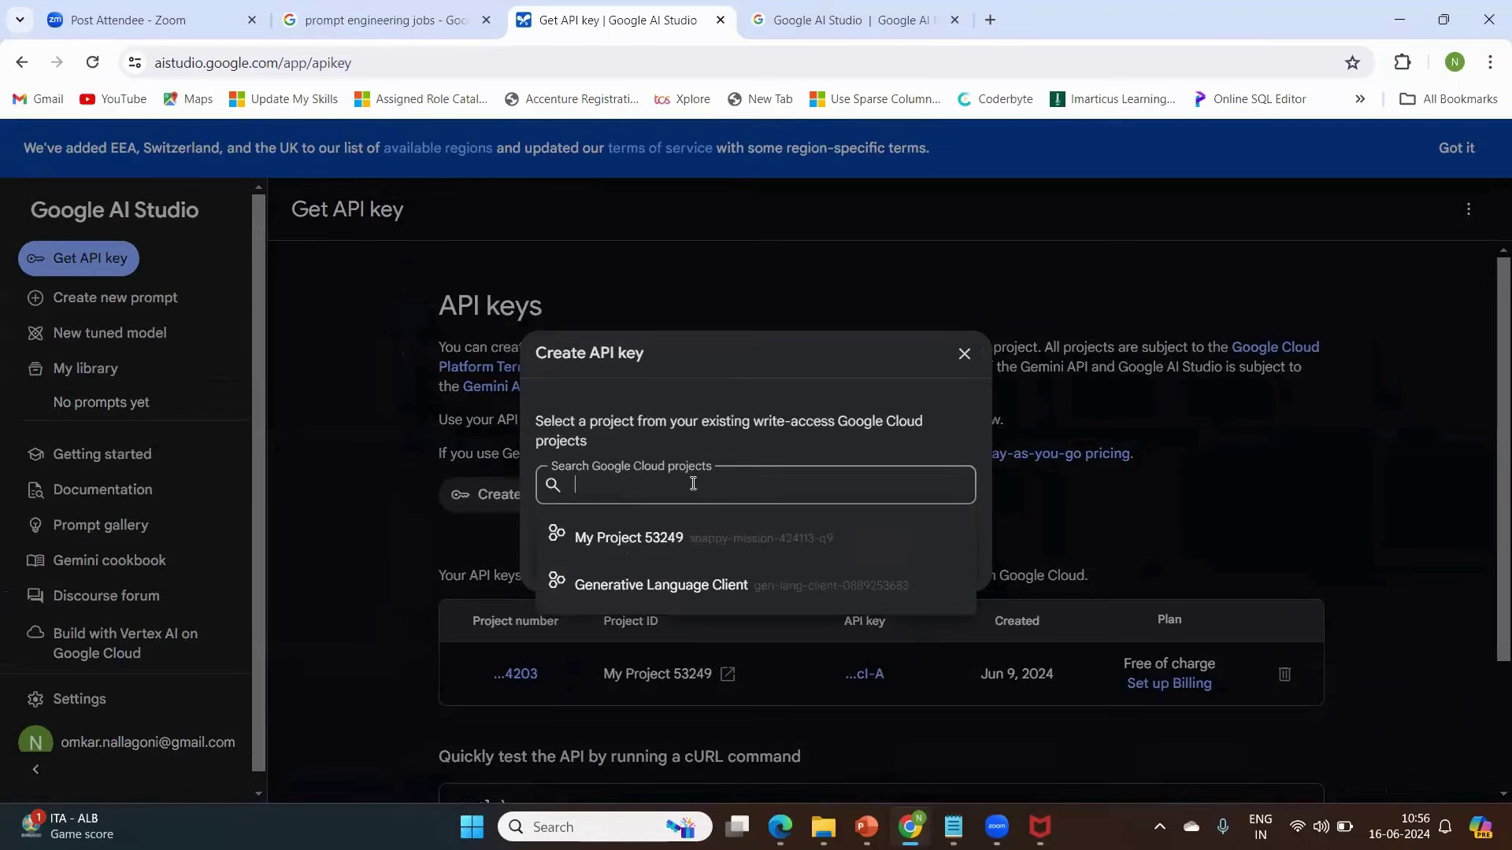
scroll(600, 482, "up", 5)
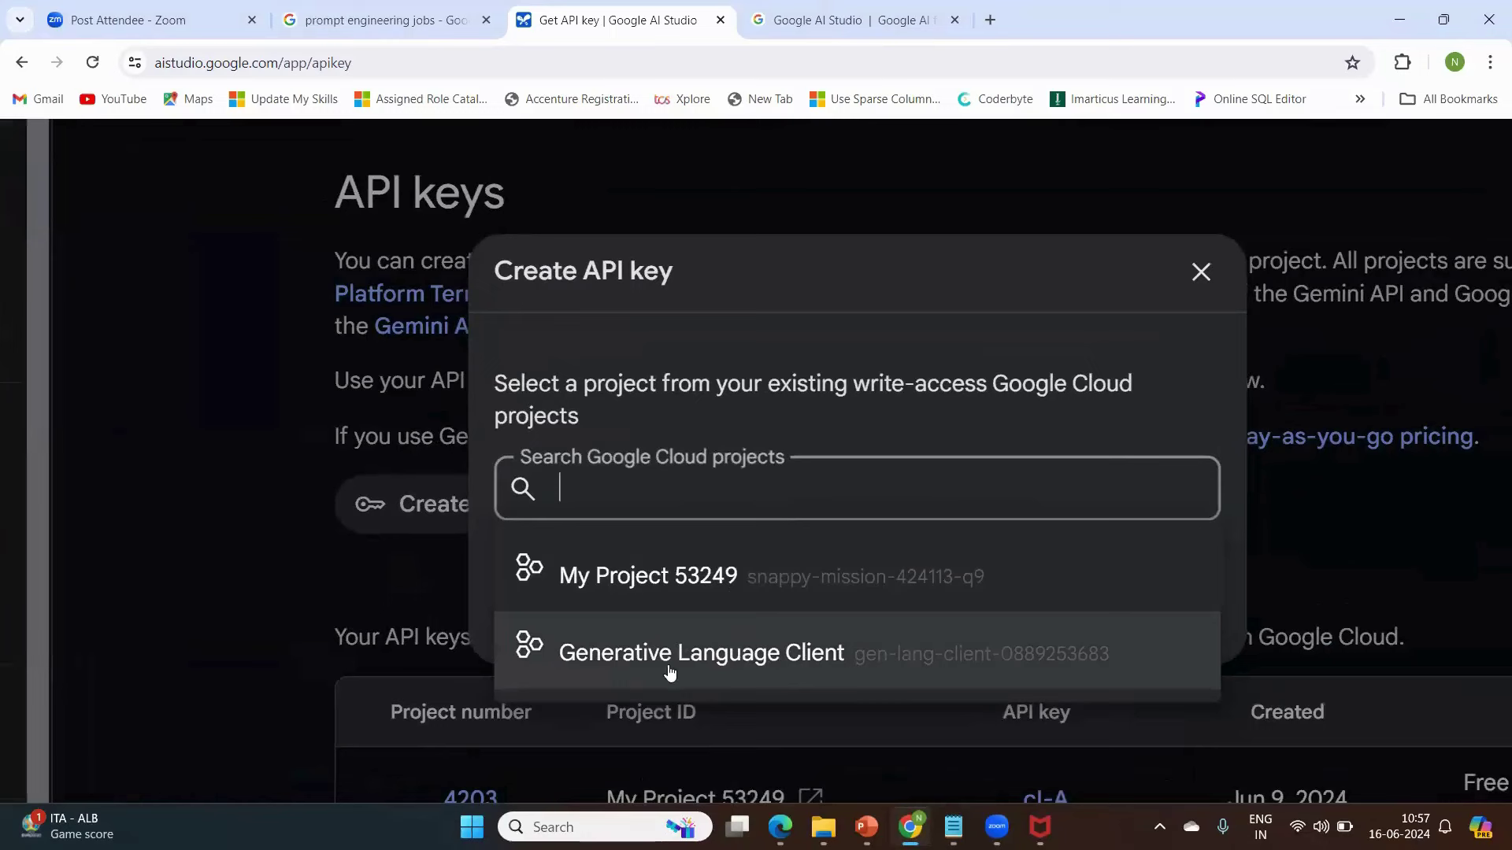
left_click(731, 660)
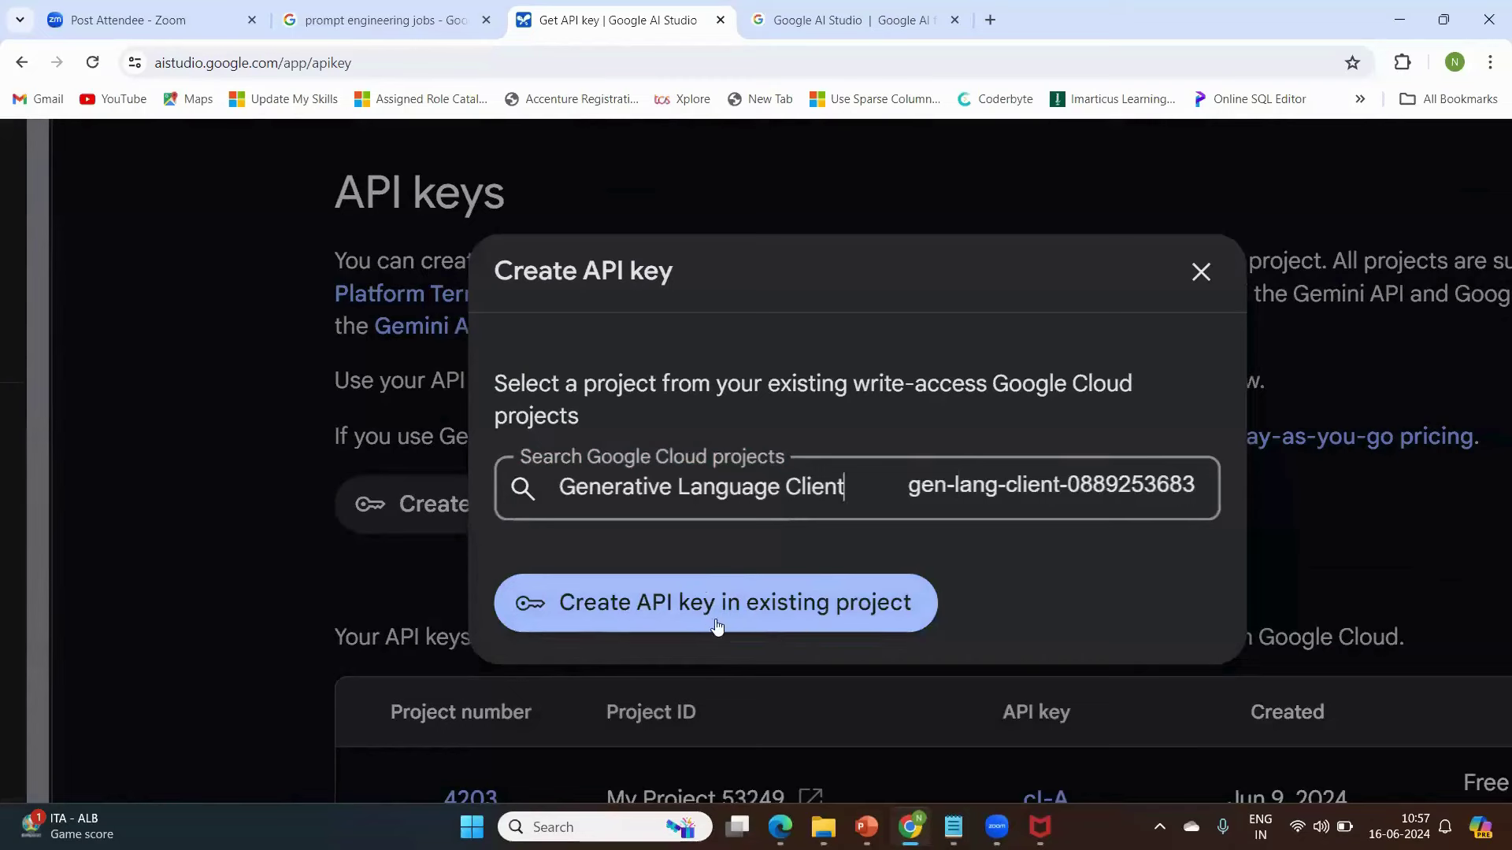
left_click(1196, 270)
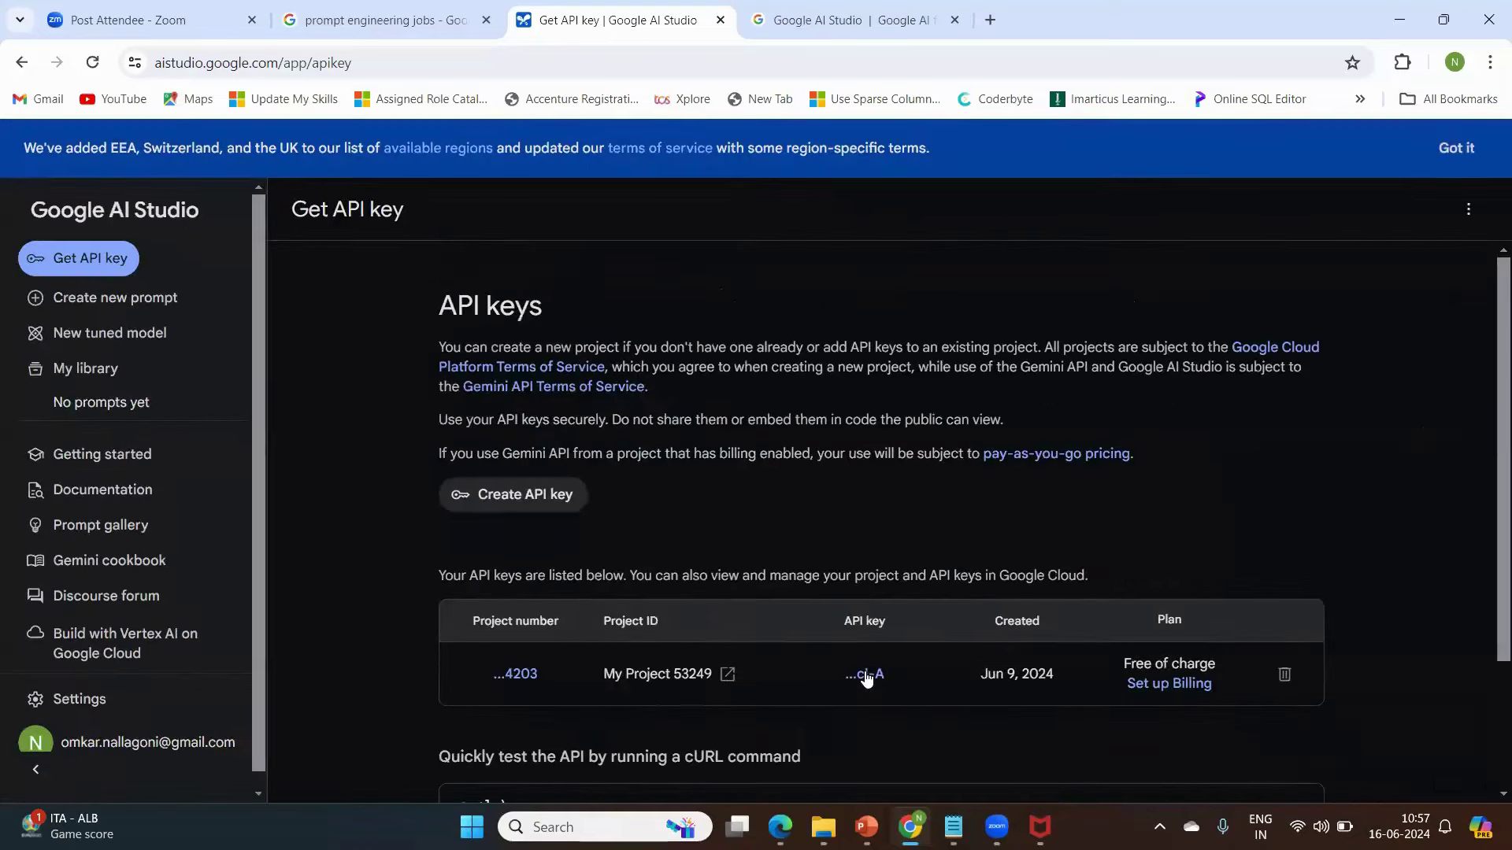
Display the existing API key of My Project 53249 and close its dialog
left_click(866, 676)
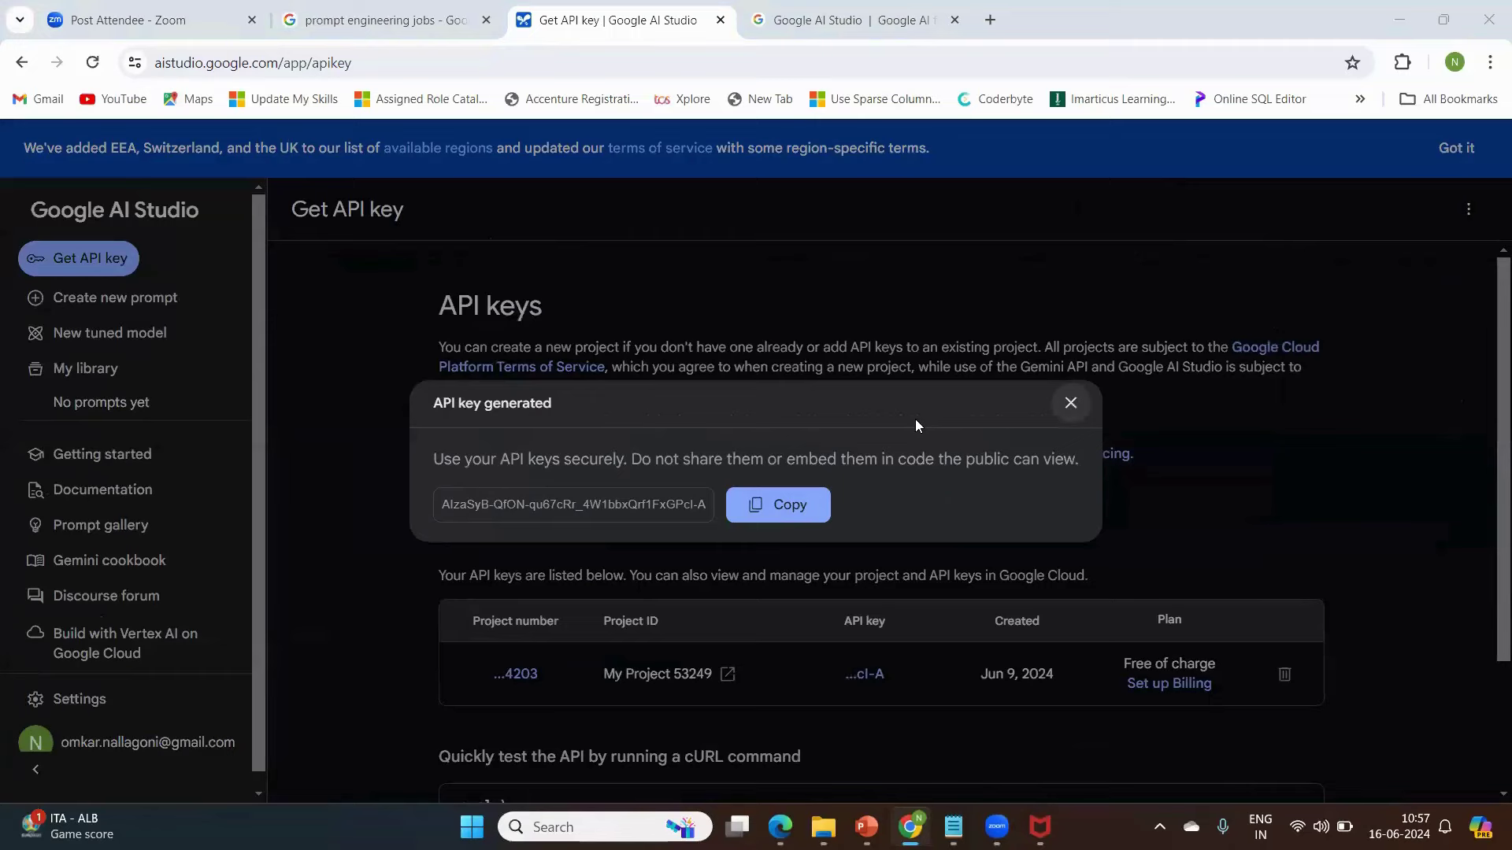
key("Escape")
left_click(485, 495)
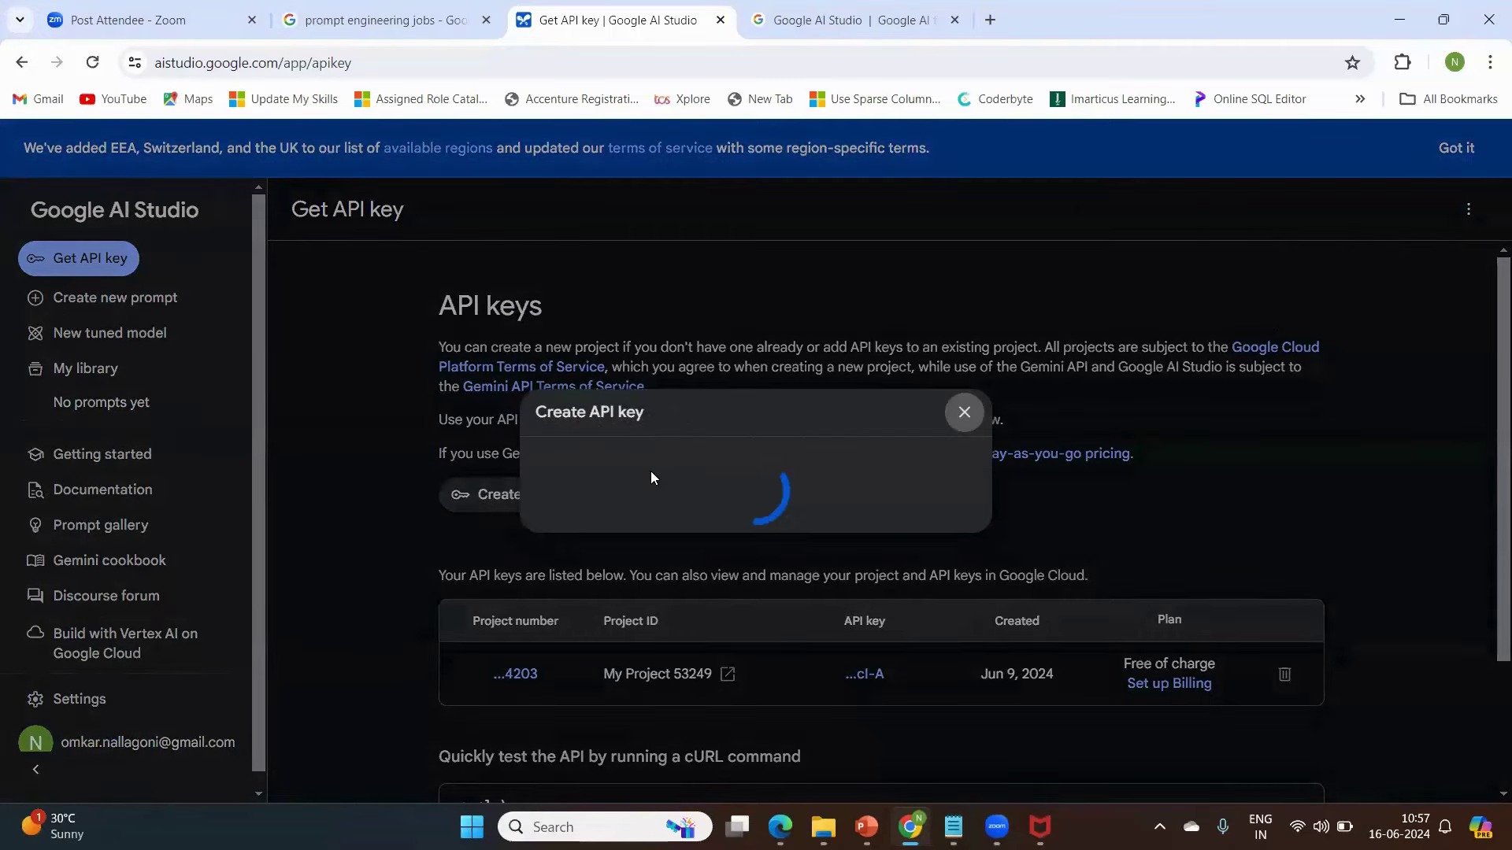
scroll(613, 574, "up", 5, "ctrl")
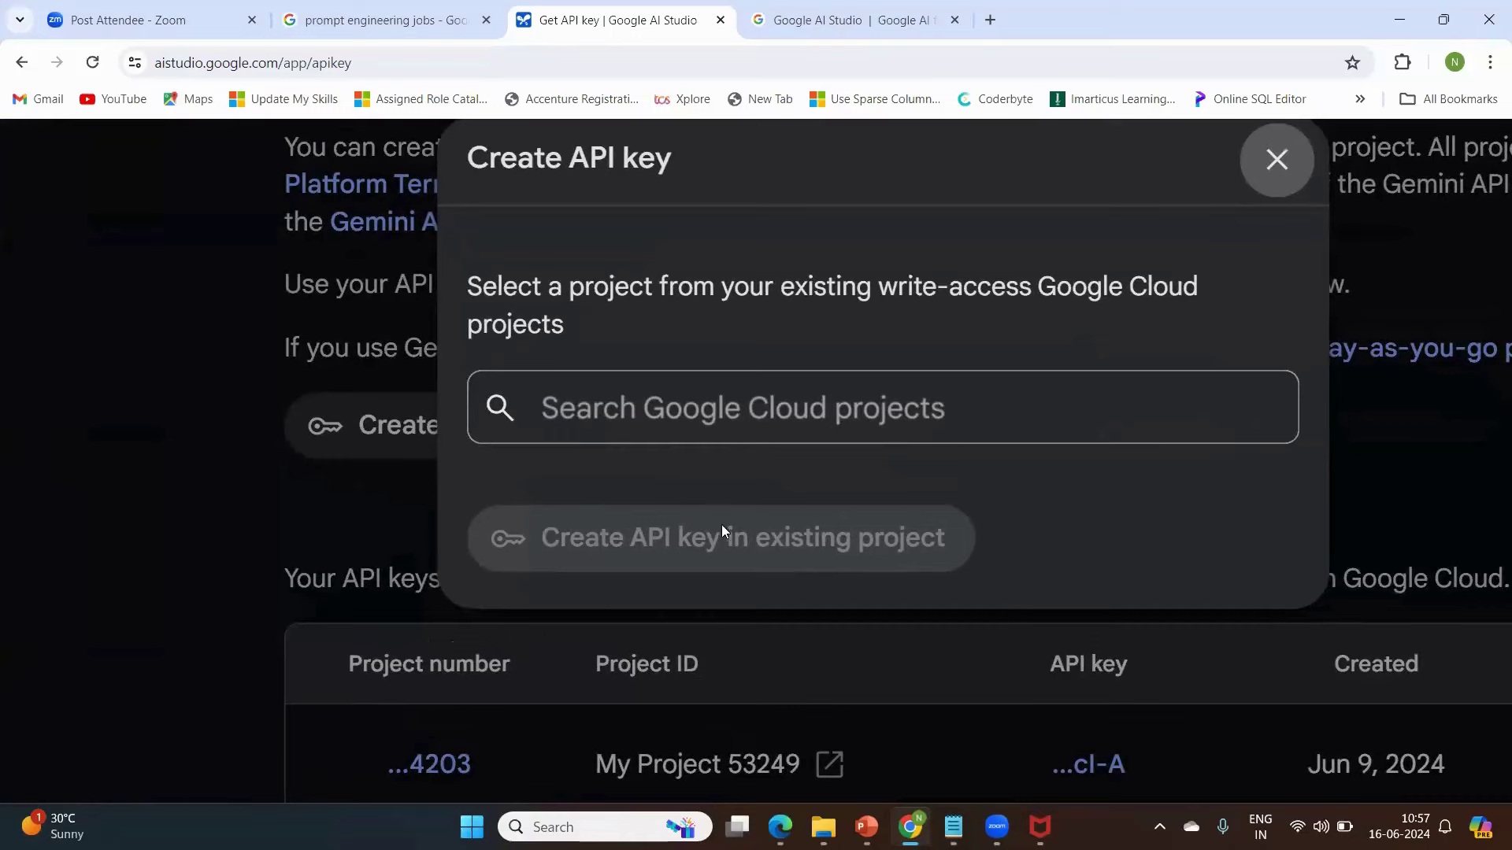
left_click(676, 417)
left_click(619, 602)
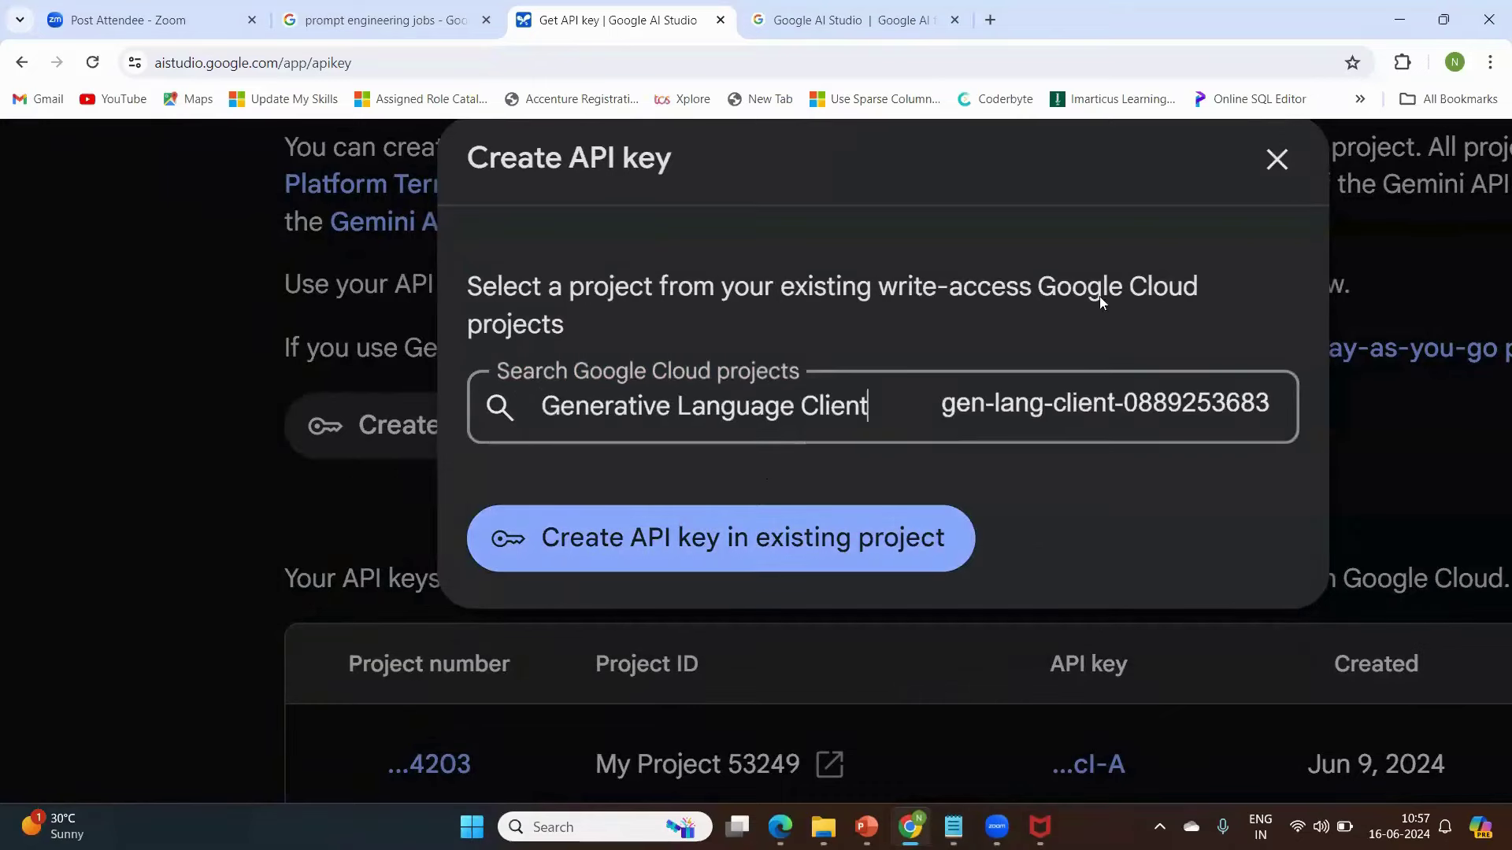
left_click(1276, 163)
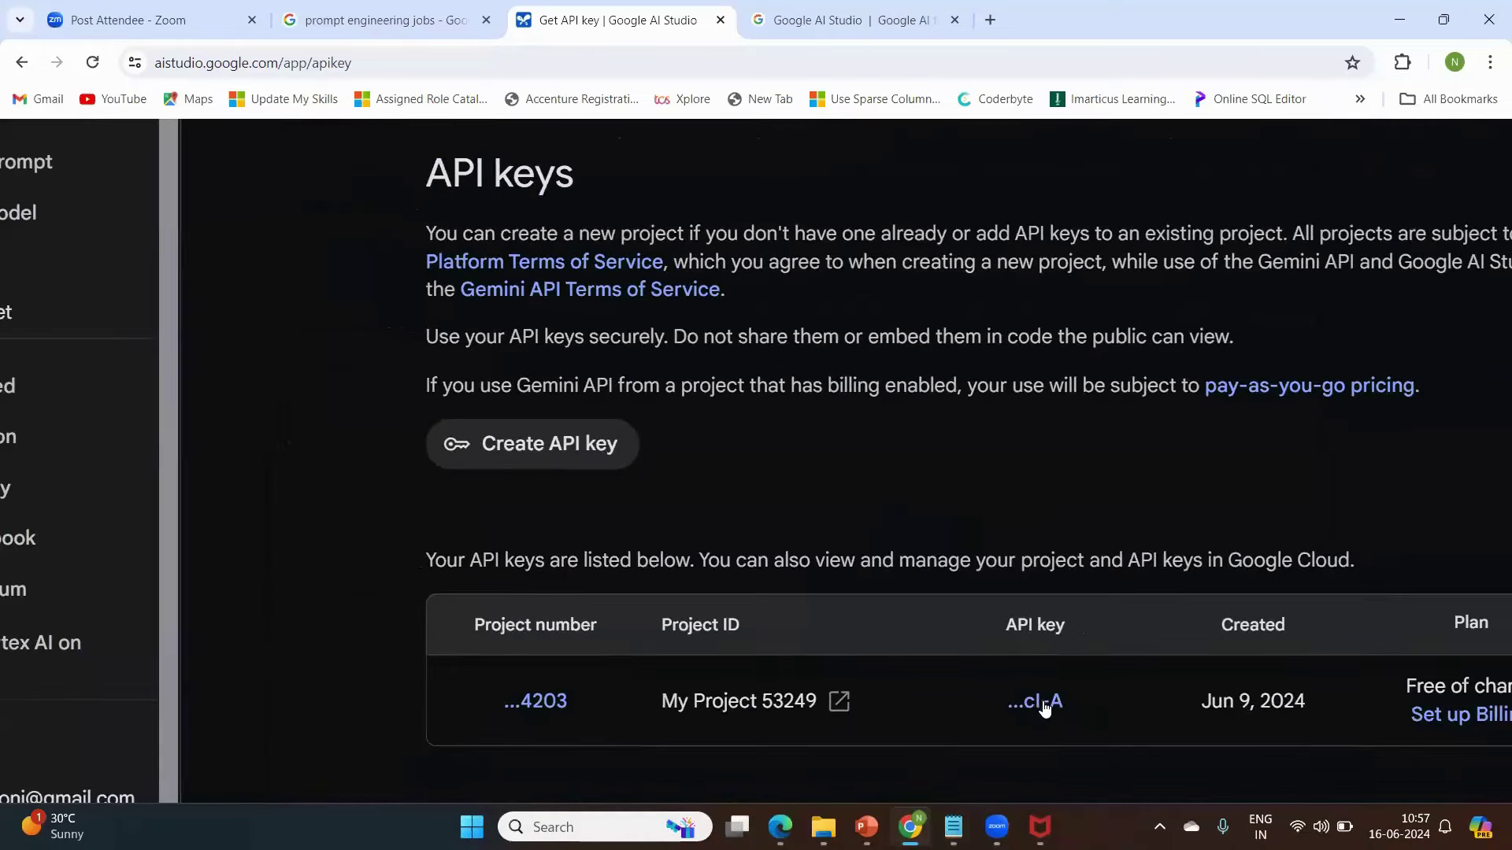
Open the existing API key of My Project 53249 and copy it
left_click(1046, 705)
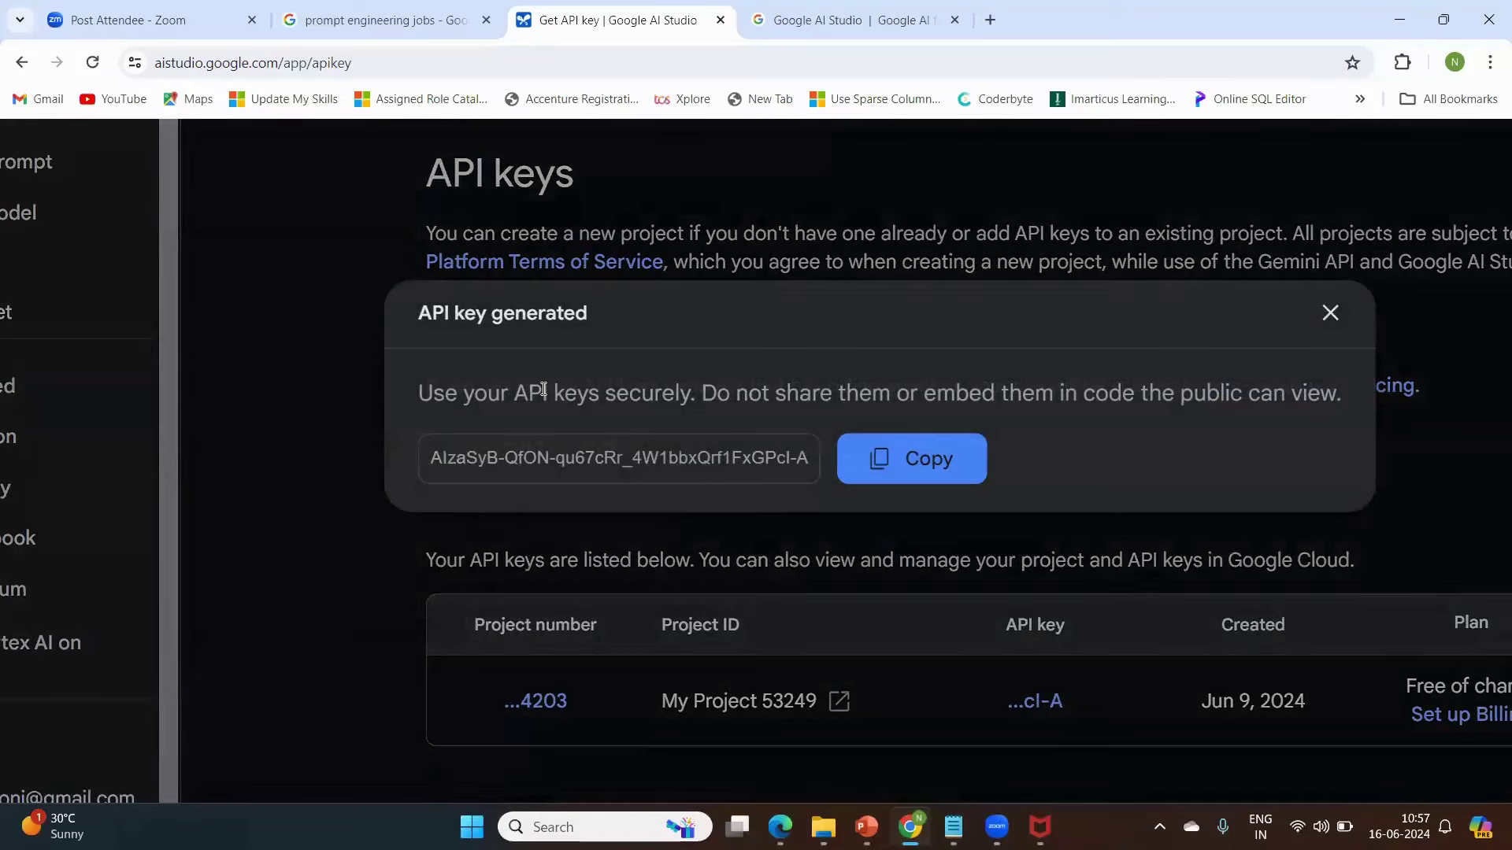
scroll(725, 185, "up", 3)
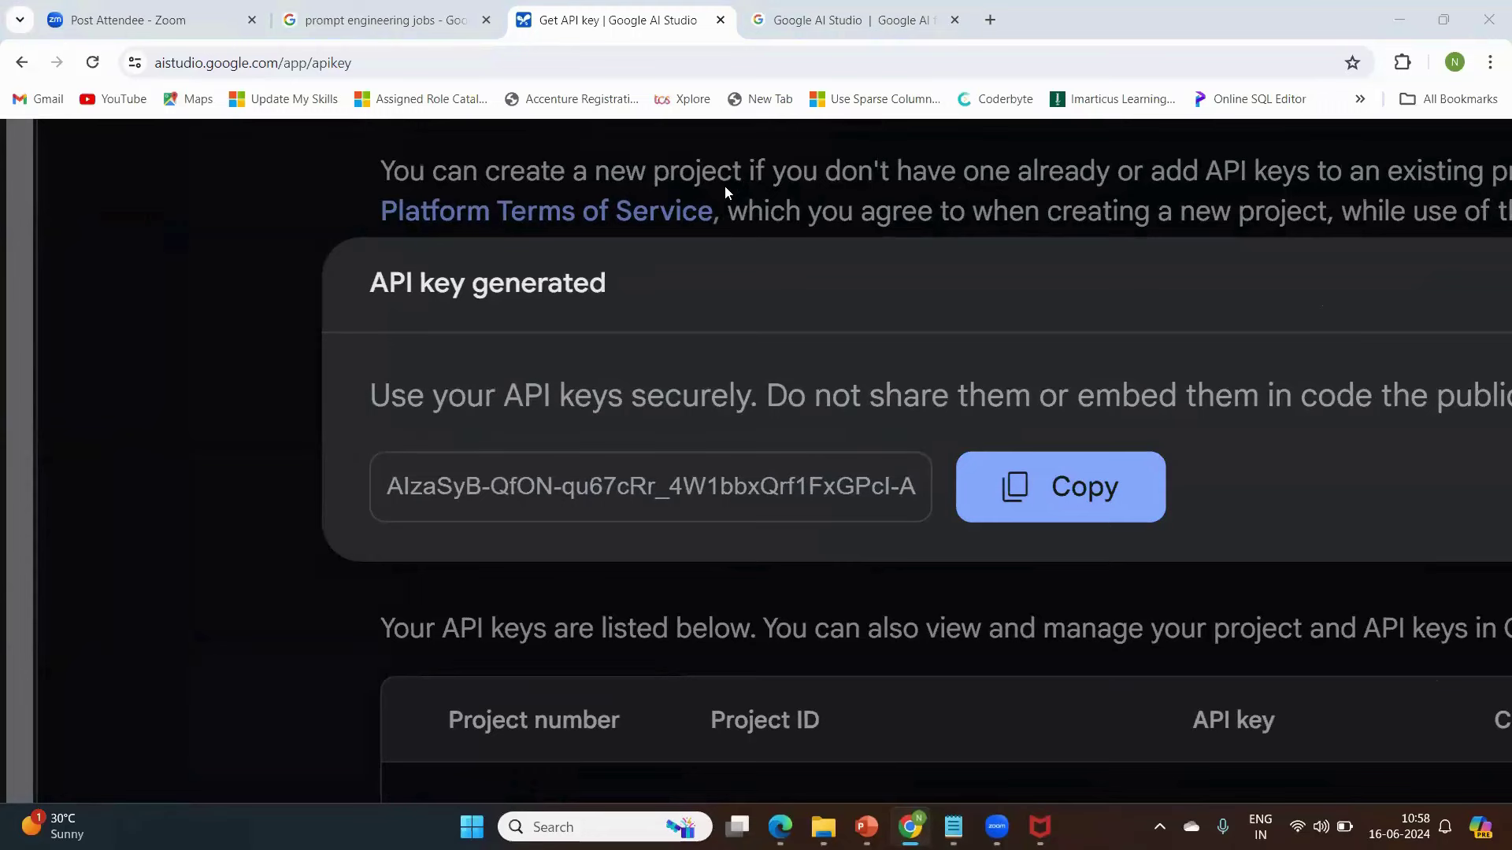
left_click(1062, 483)
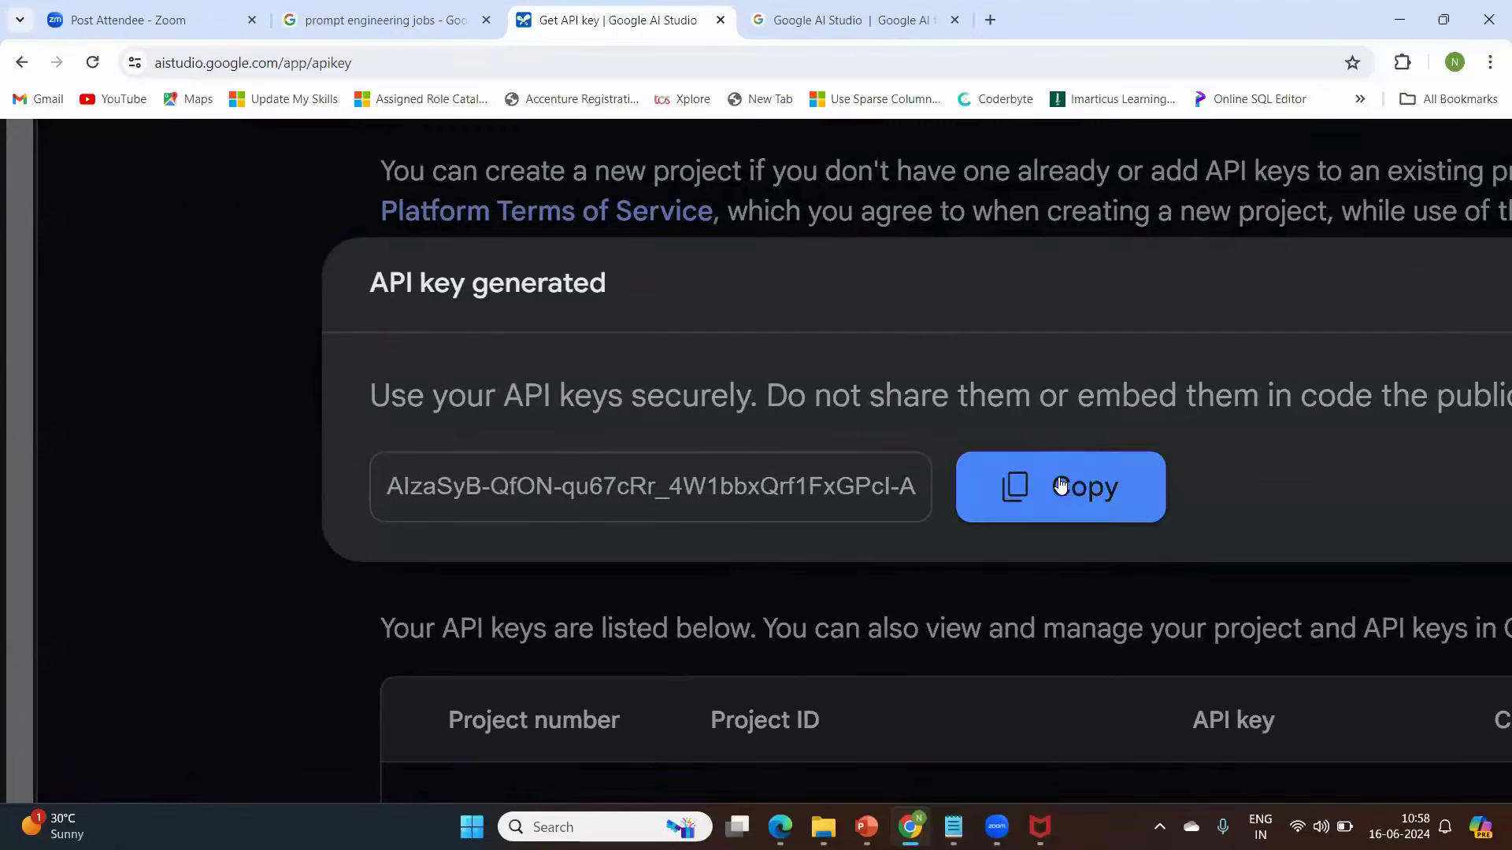
Switch to Notepad and paste the copied API key below the last note, after several blank lines
key("alt+Tab")
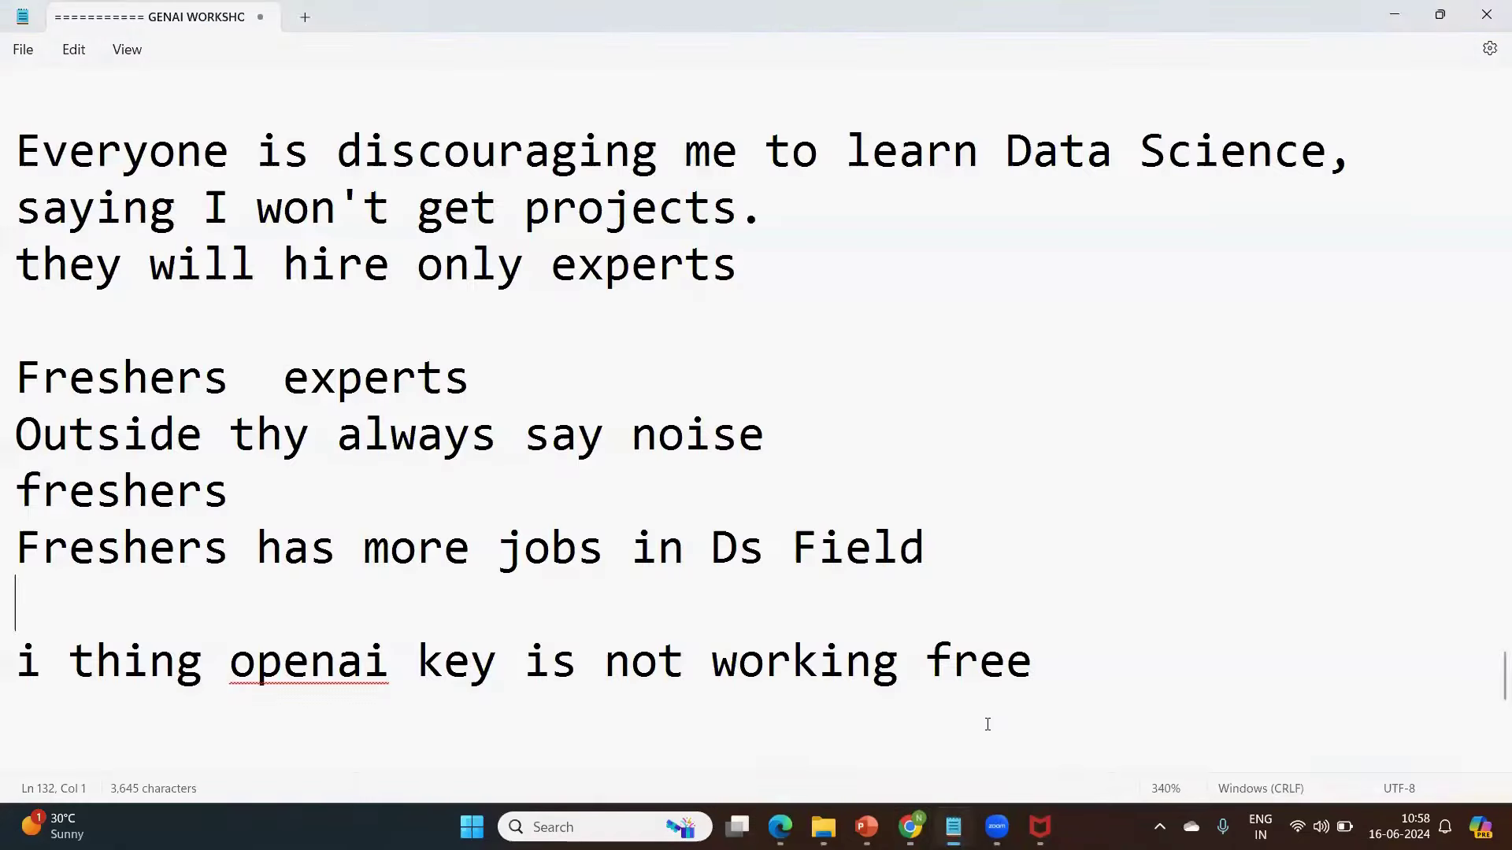
key("Return")
key("Return")
key("Return")
key("Return")
key("Return")
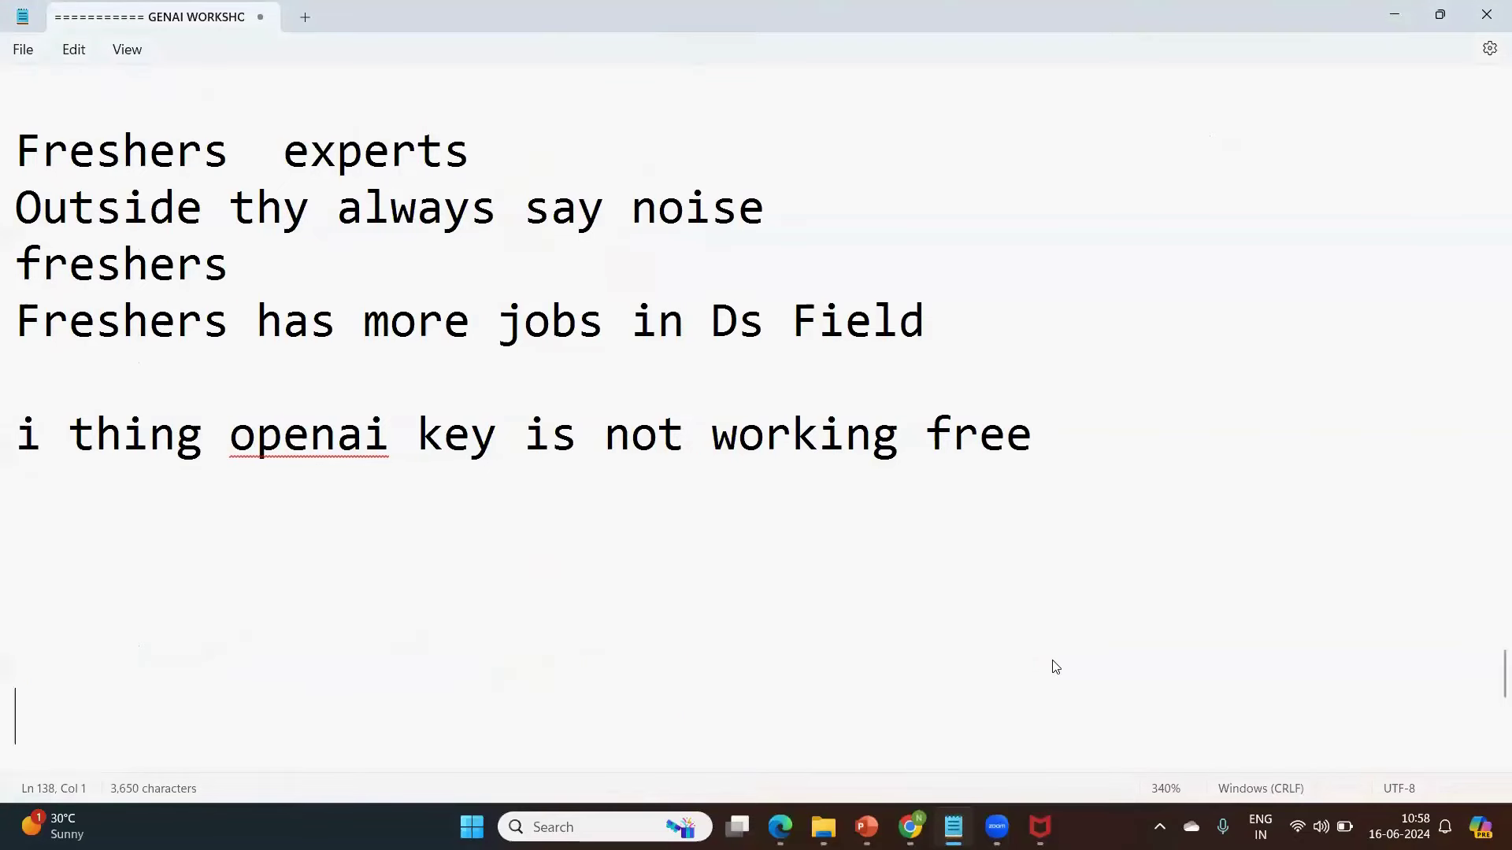
key("ctrl+v")
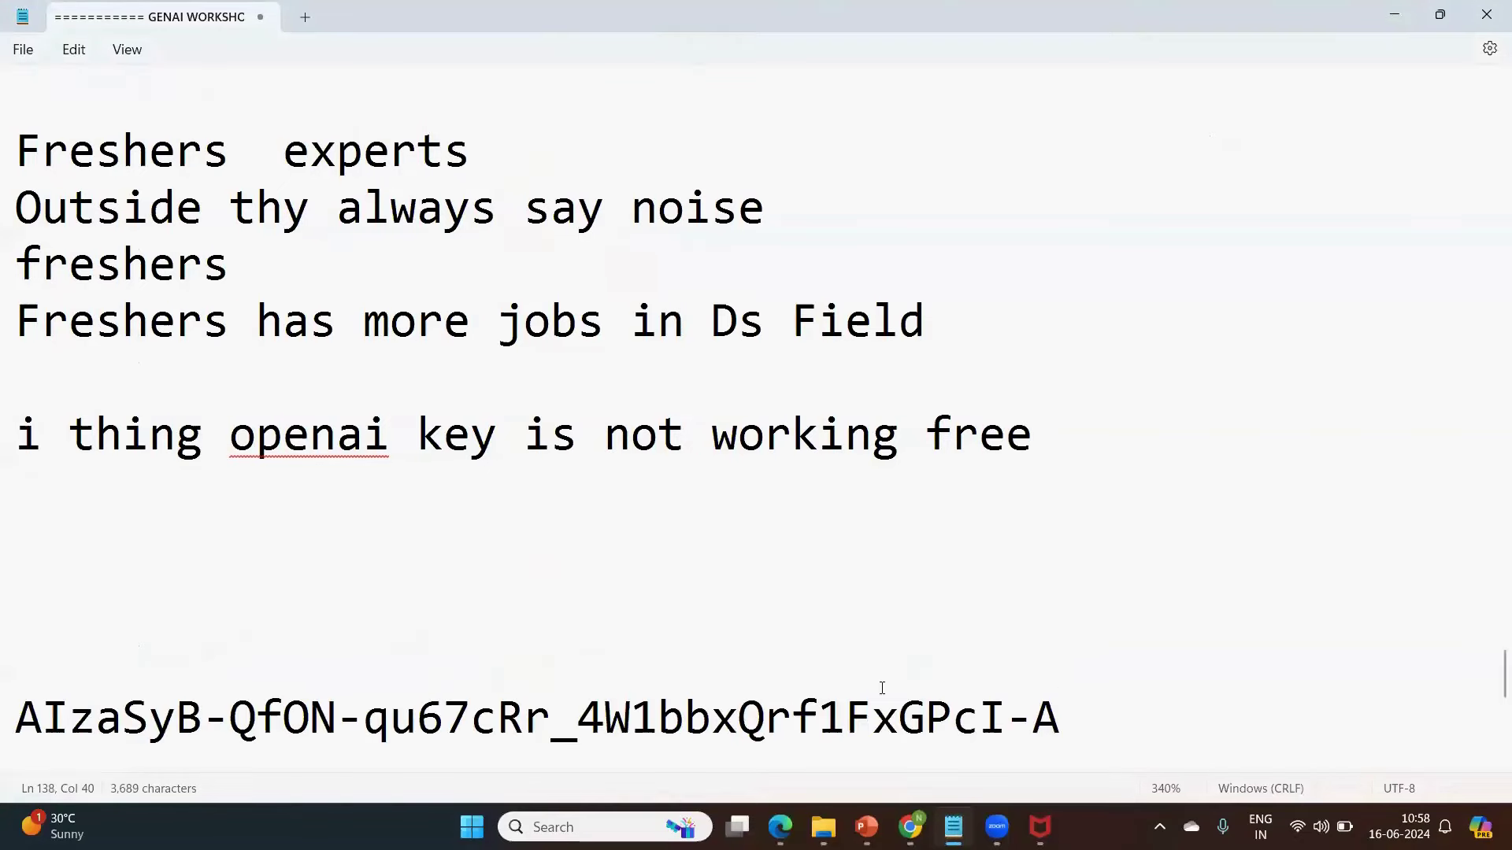
Return to Google AI Studio in Chrome and close the dialog showing the API key
key("alt+Tab")
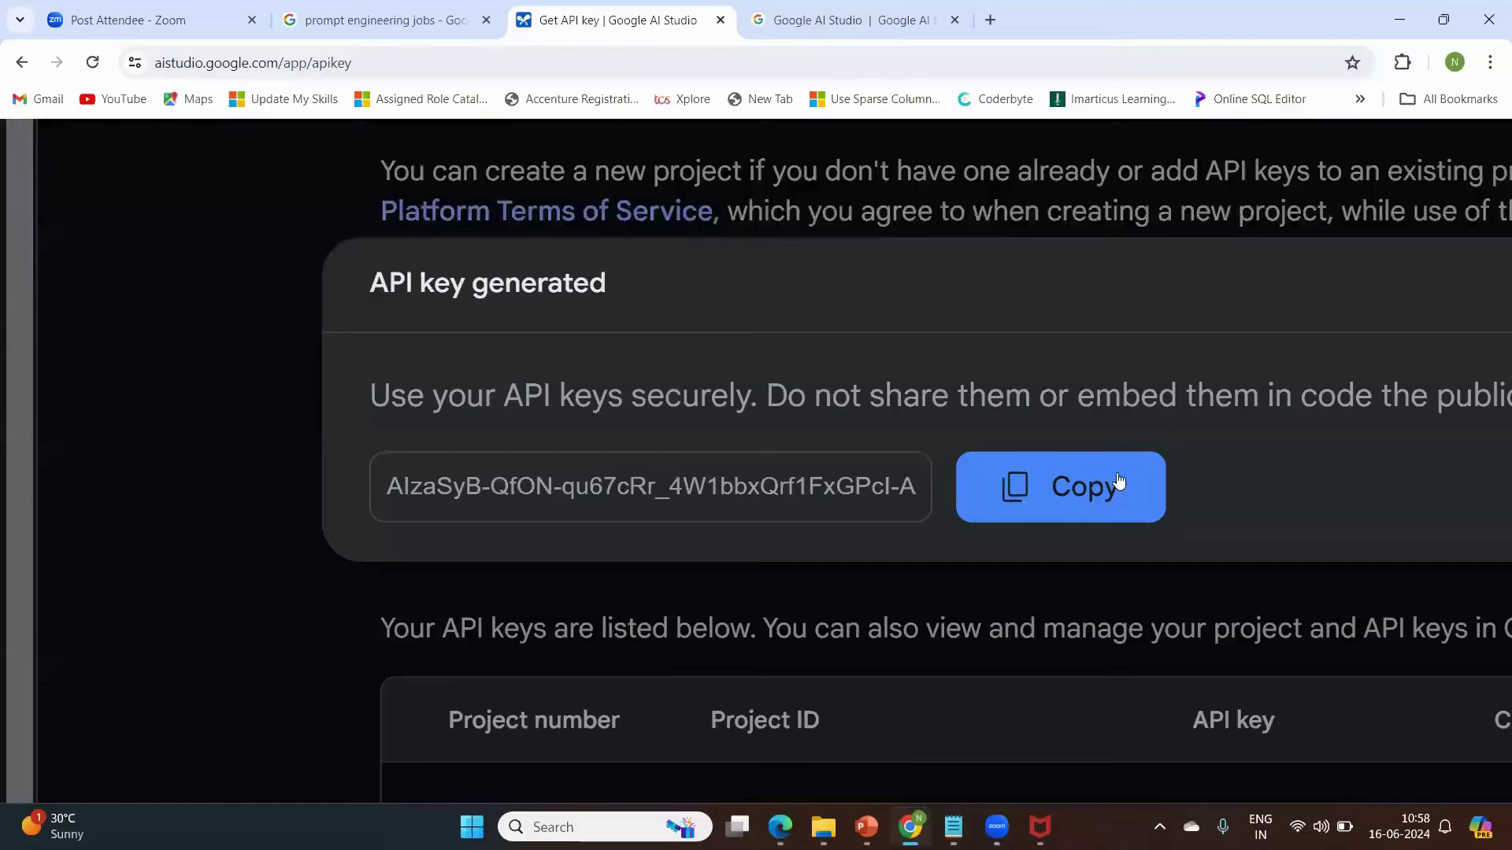
scroll(1118, 480, "down", 5)
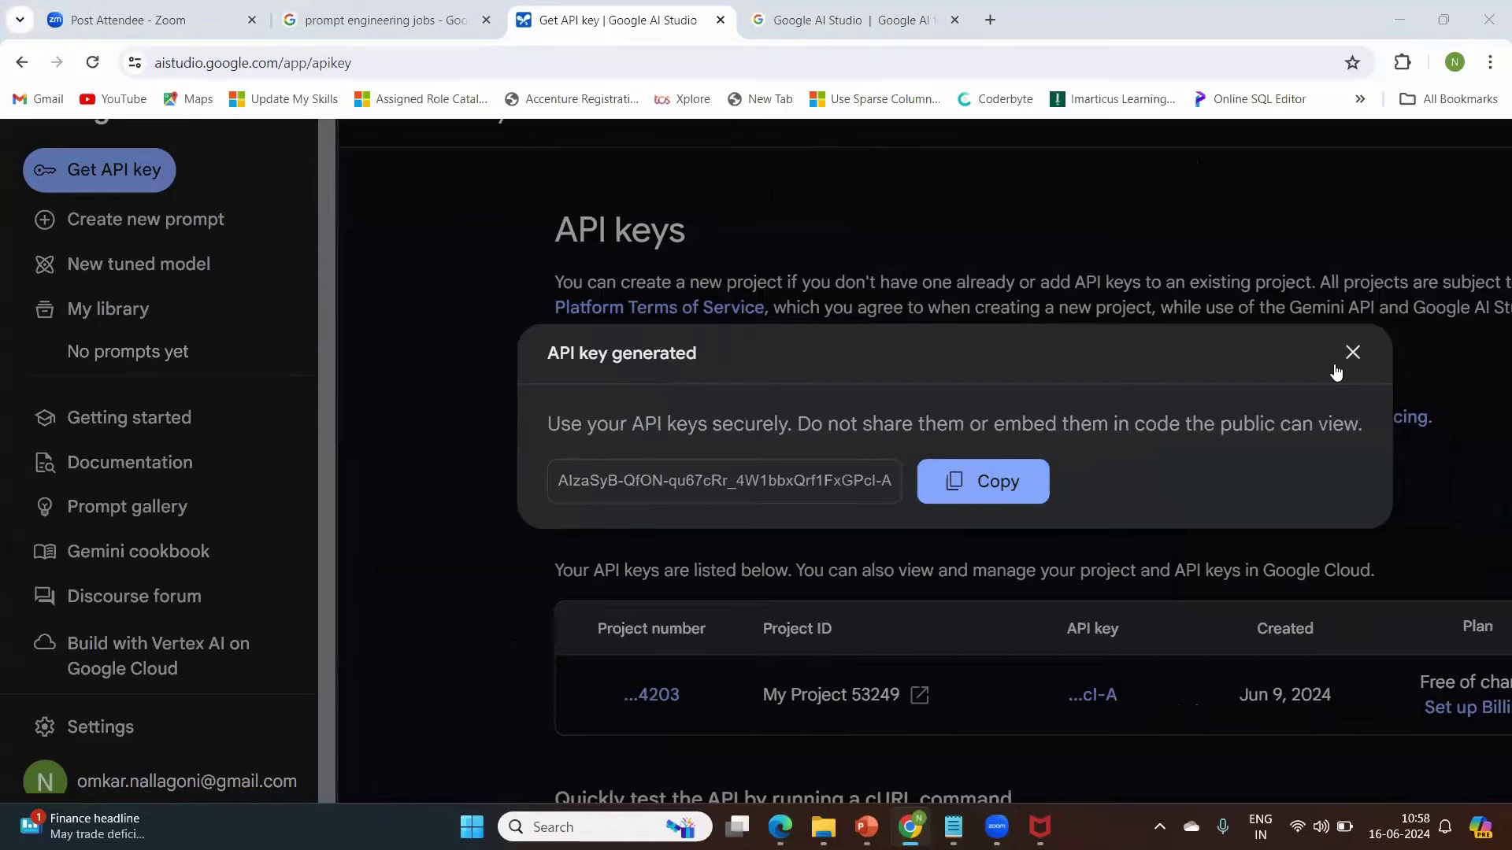
left_click(628, 186)
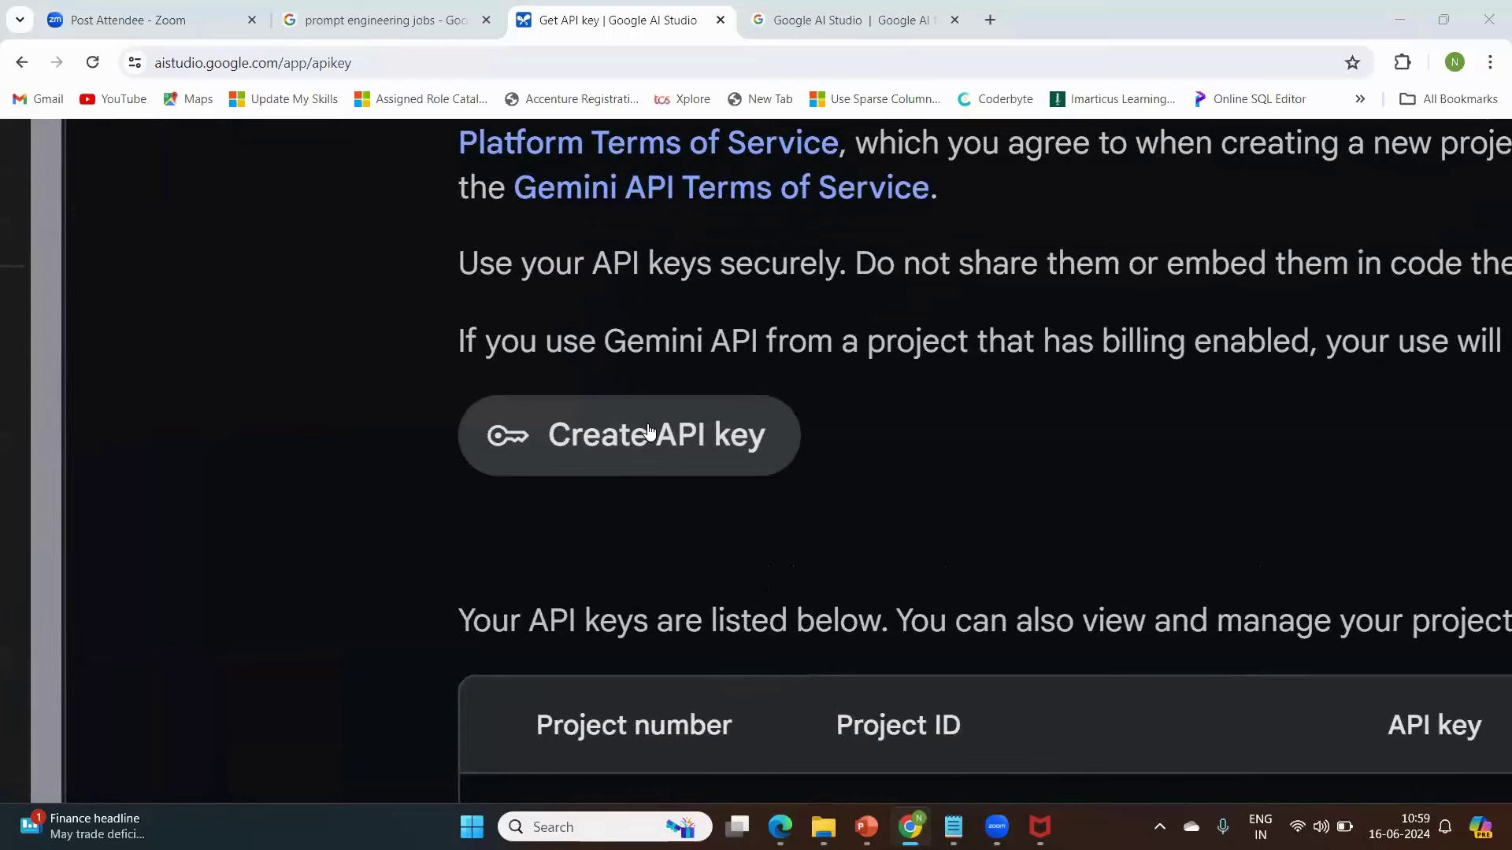
left_click(647, 426)
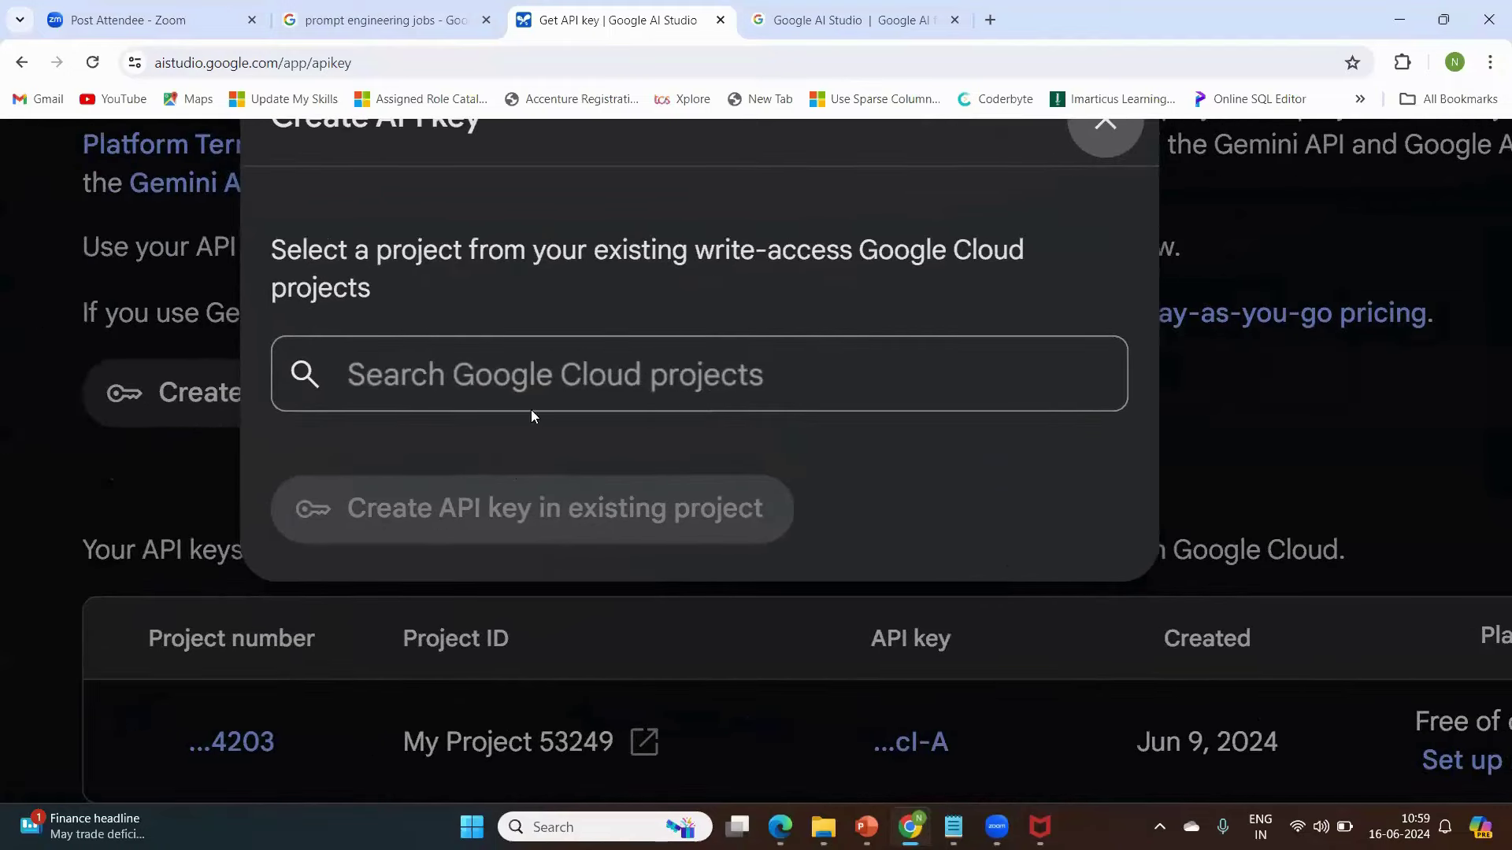
left_click(517, 384)
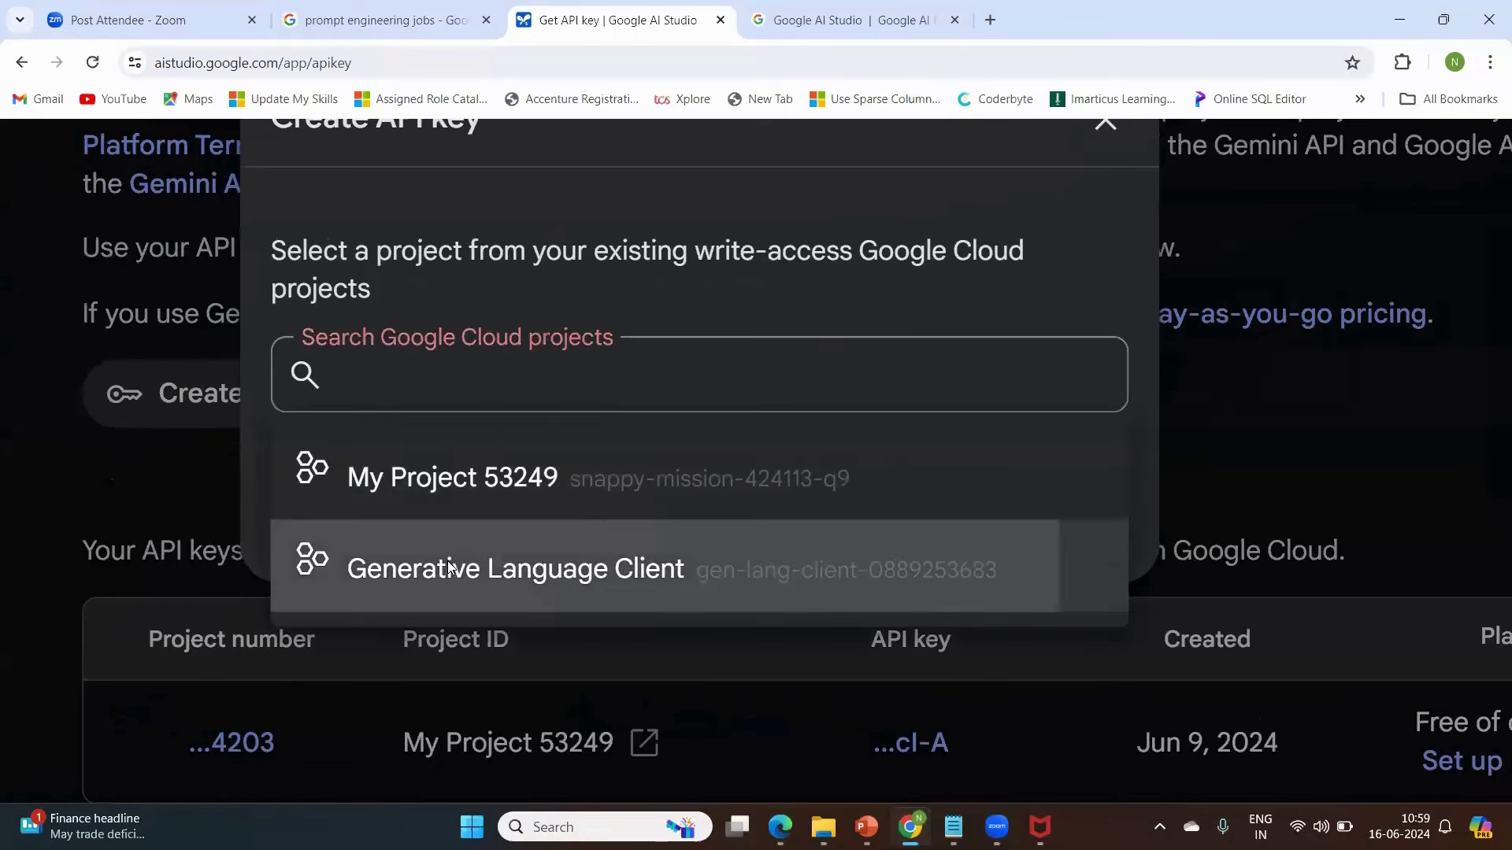
left_click(445, 564)
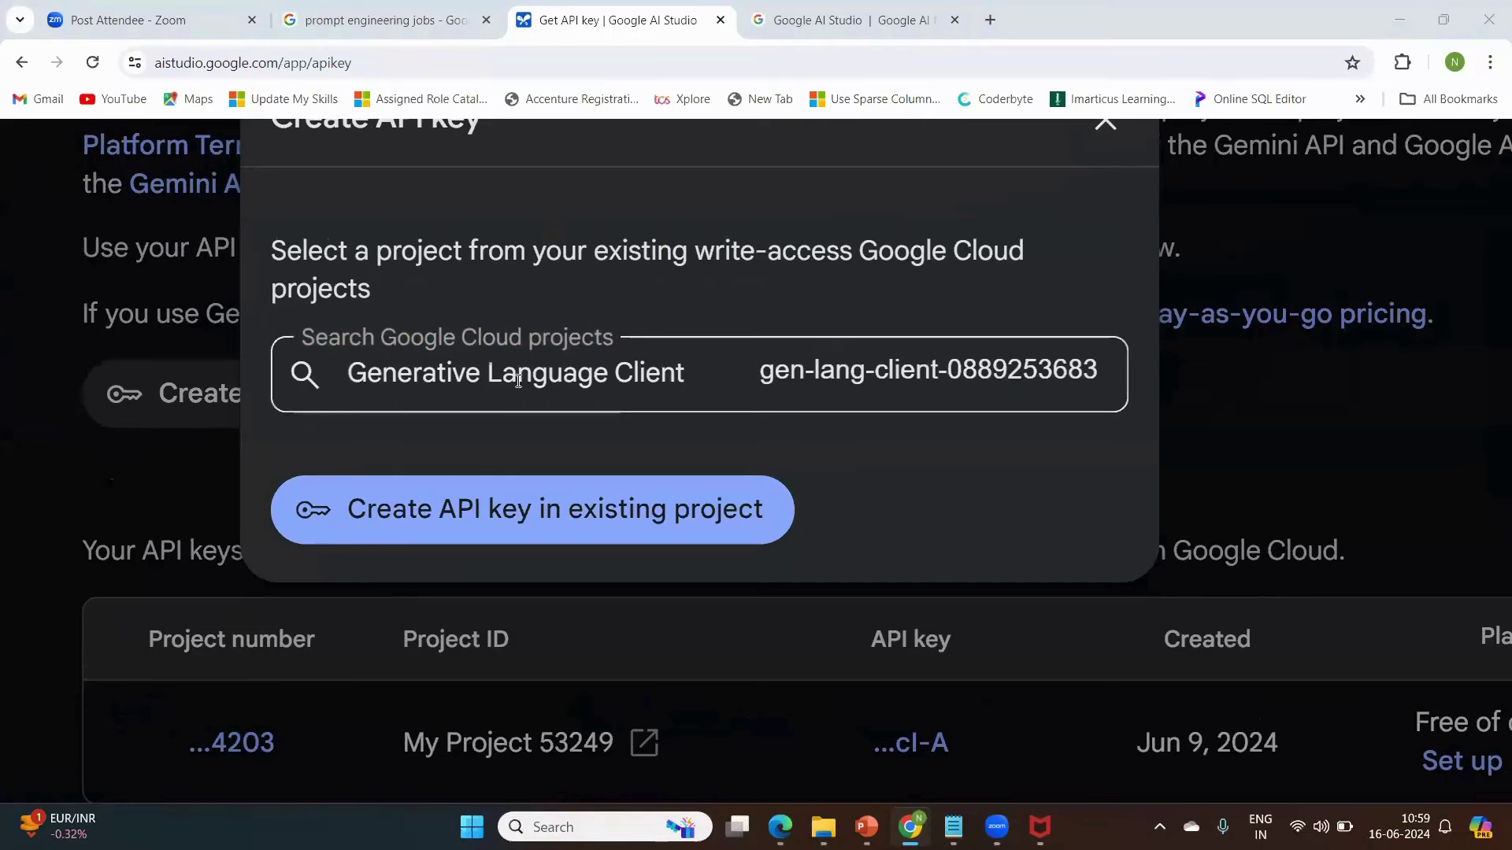
left_click(503, 529)
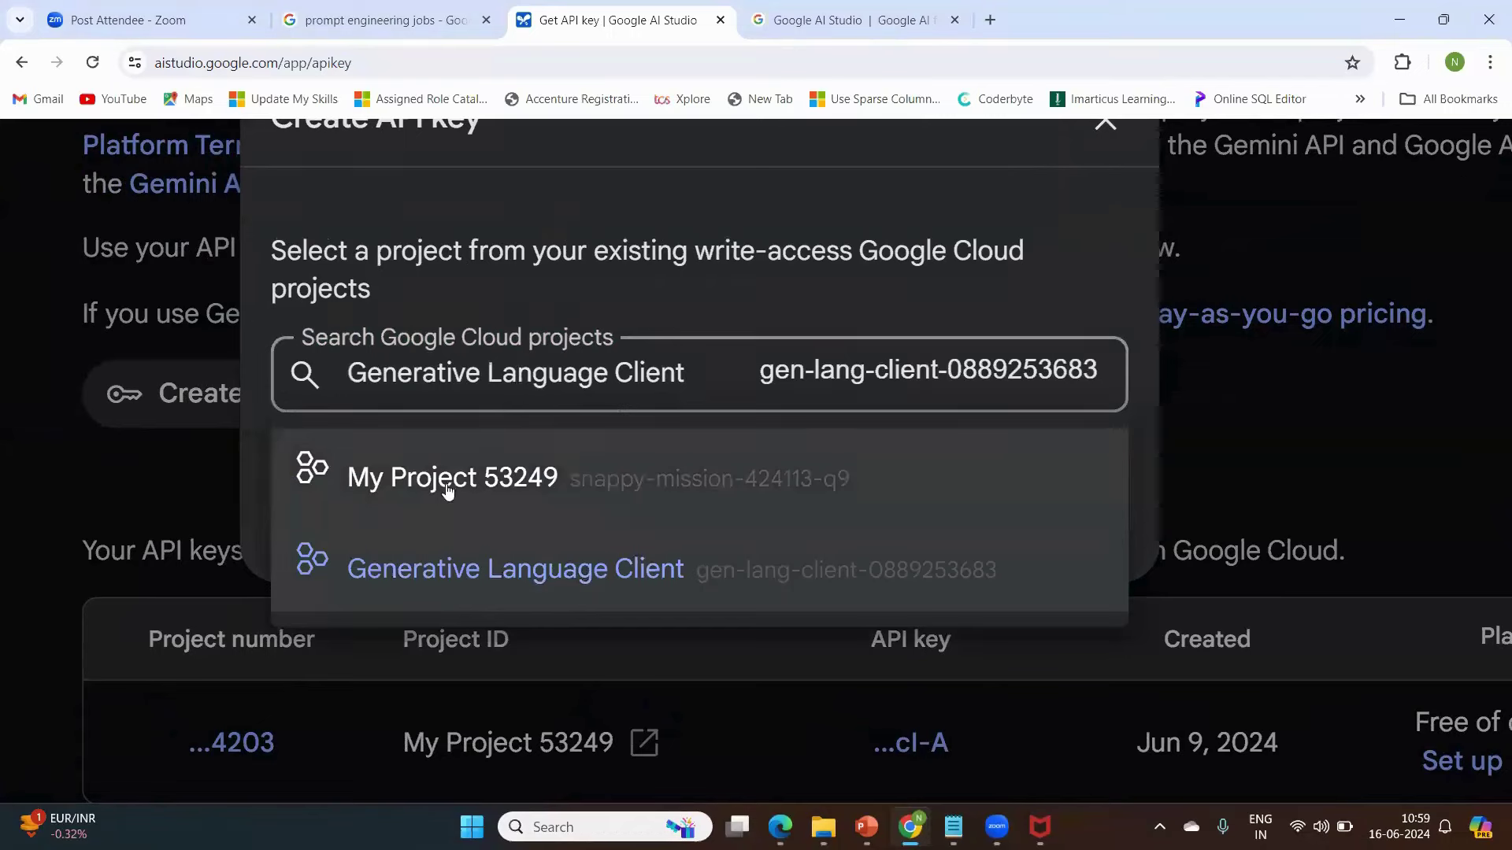
left_click(530, 381)
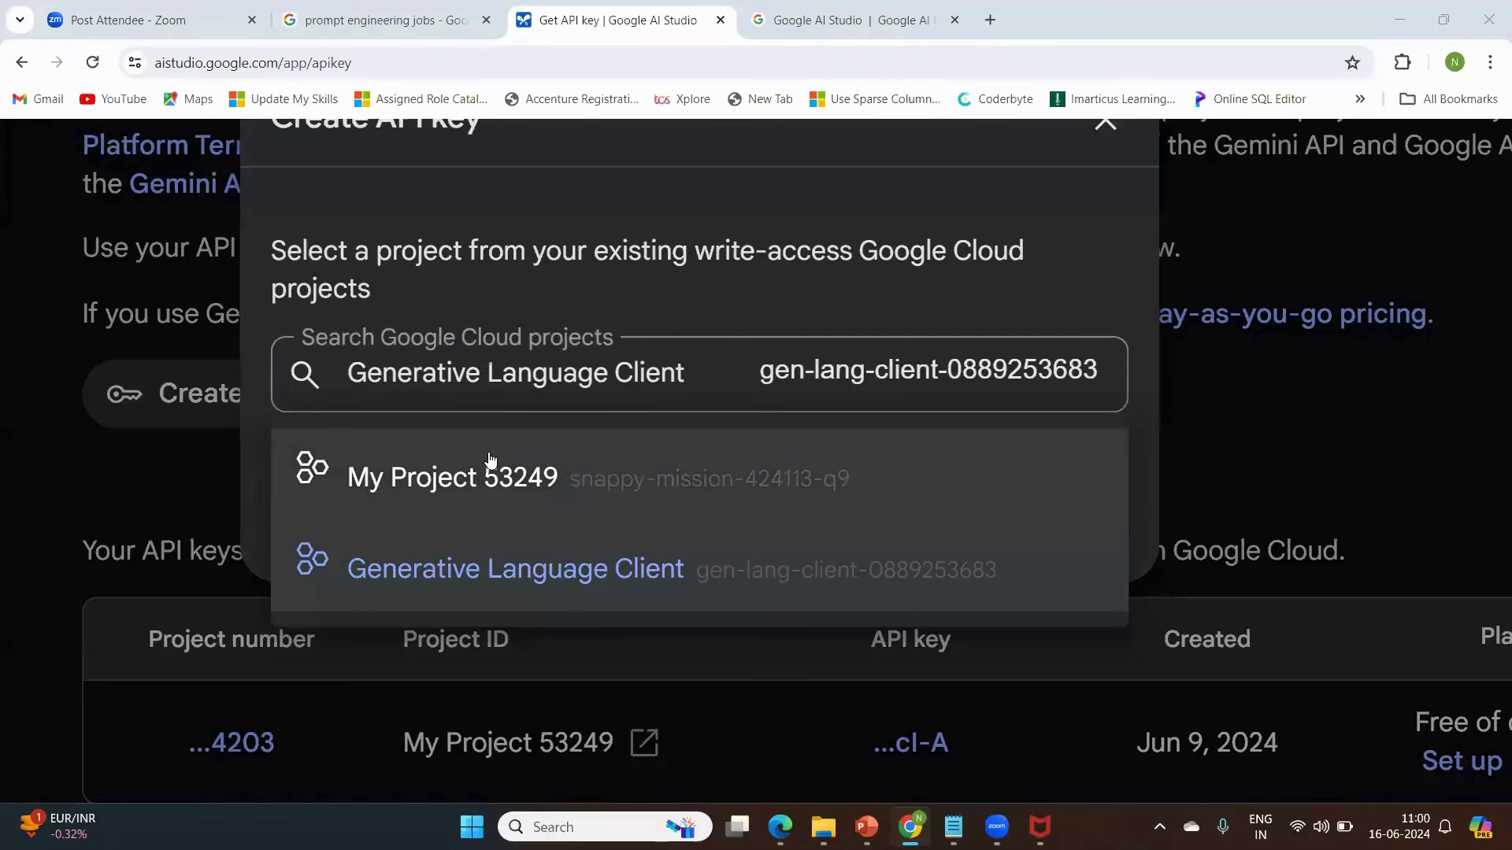
left_click(457, 482)
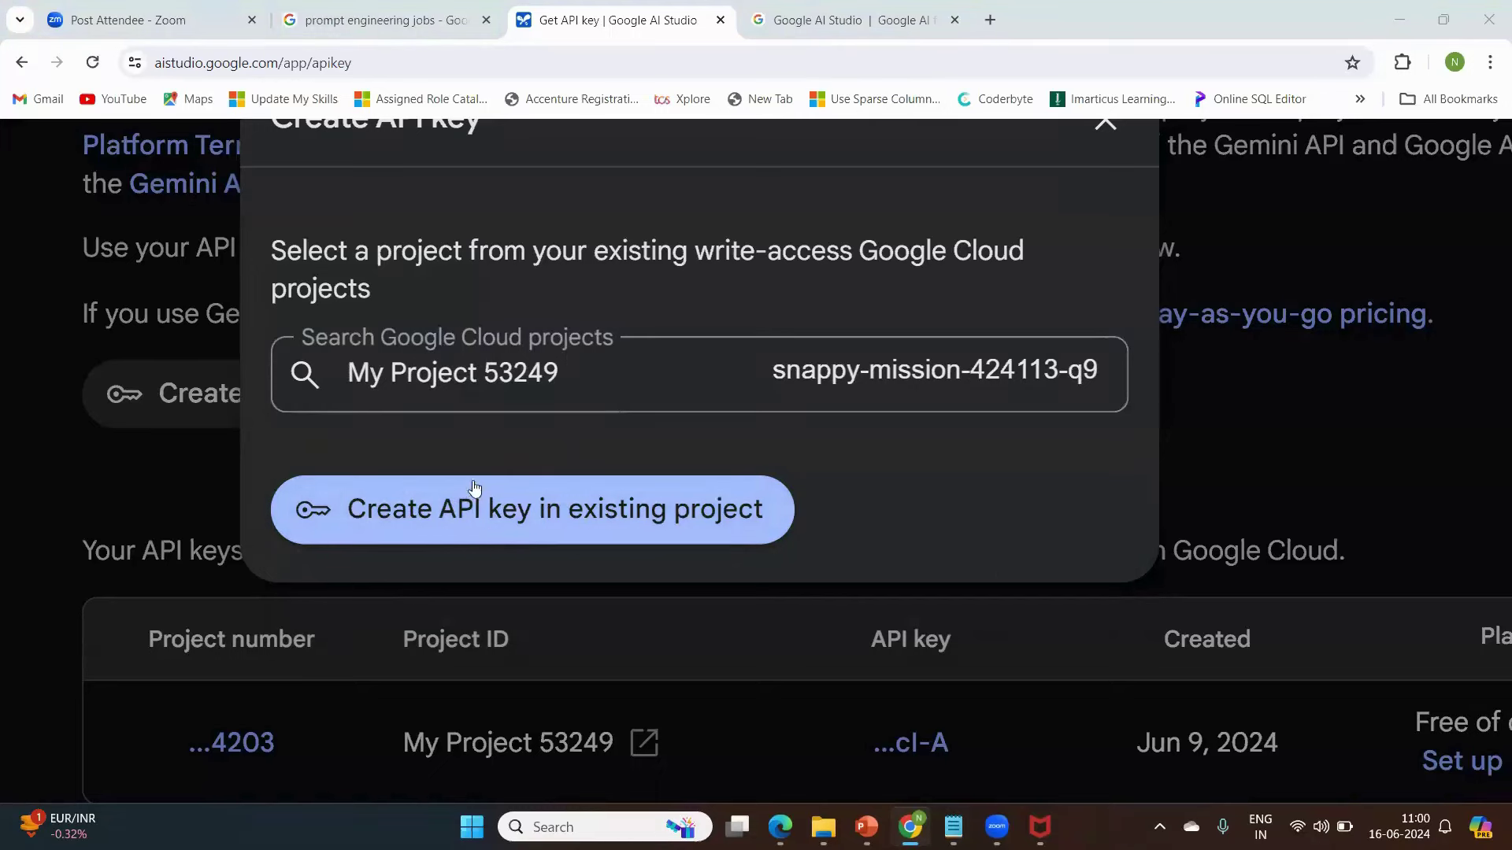
left_click(494, 518)
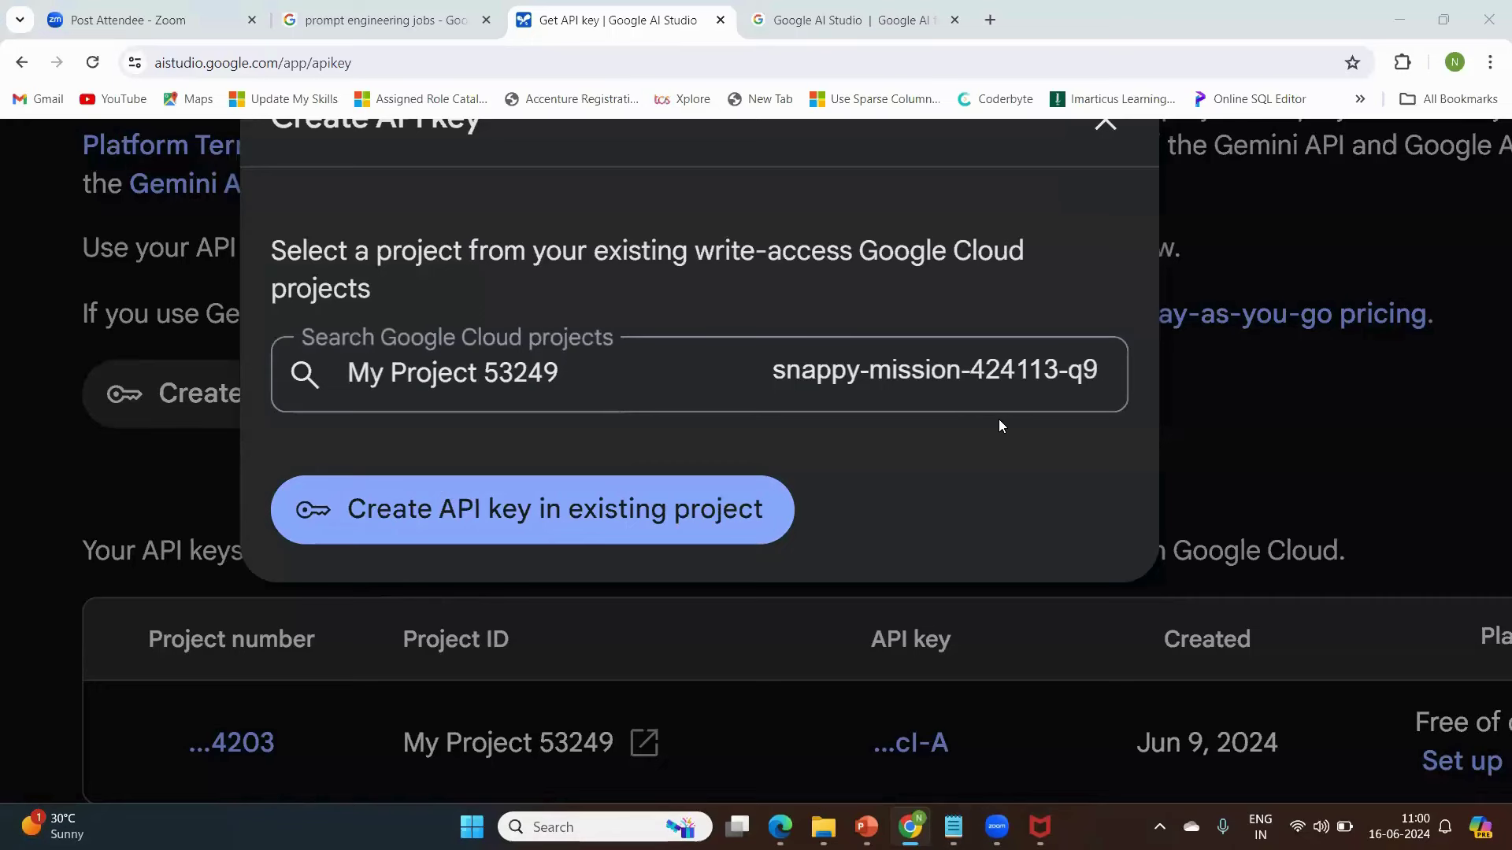
scroll(999, 420, "up", 2)
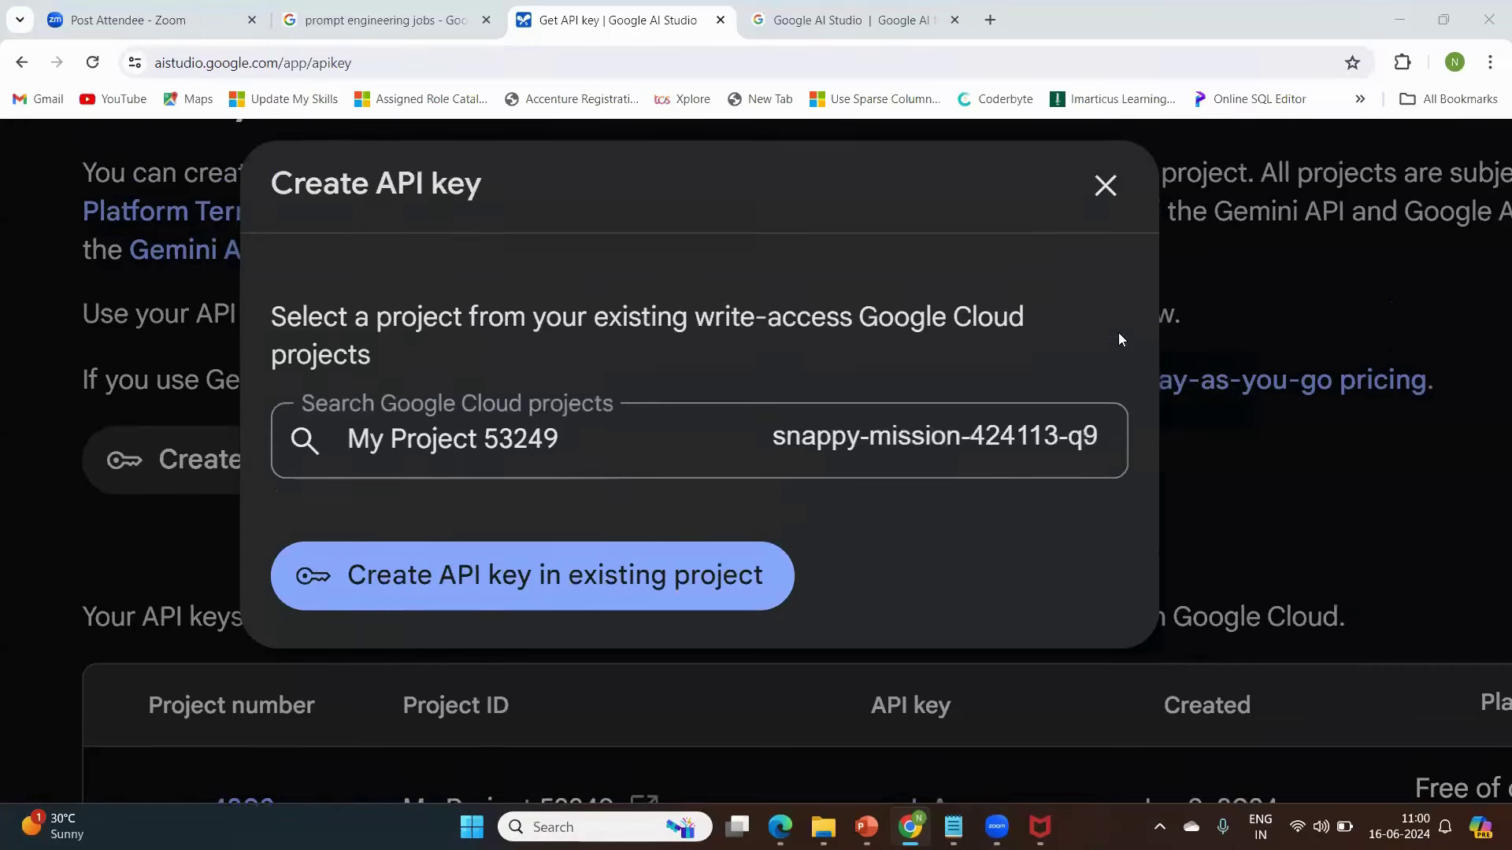
left_click(1116, 221)
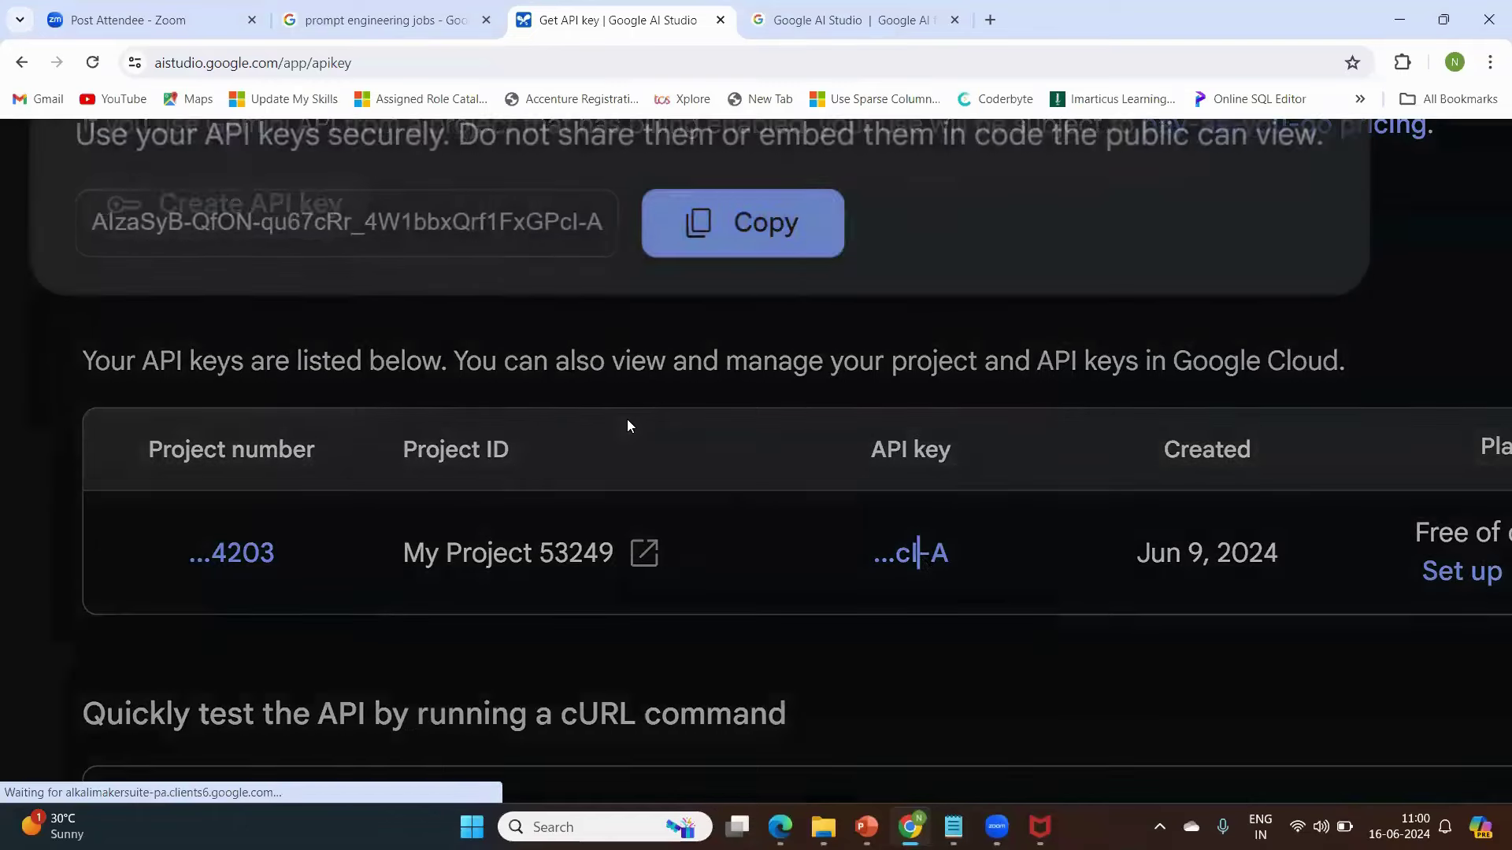
View the API key of My Project 53249 once more and close its dialog
scroll(556, 267, "up", 2)
scroll(556, 266, "left", 1)
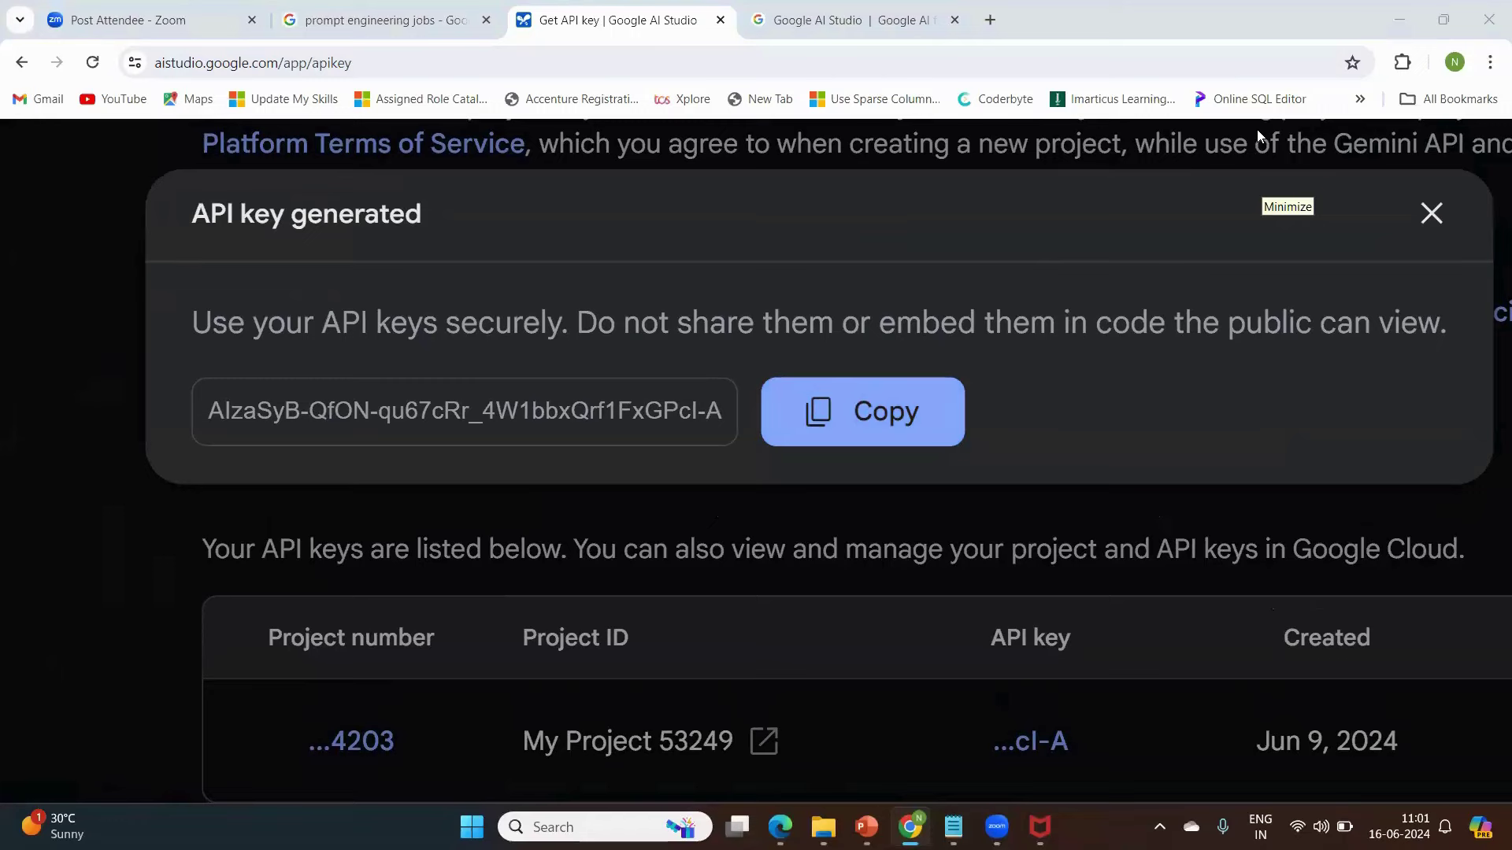
left_click(1431, 212)
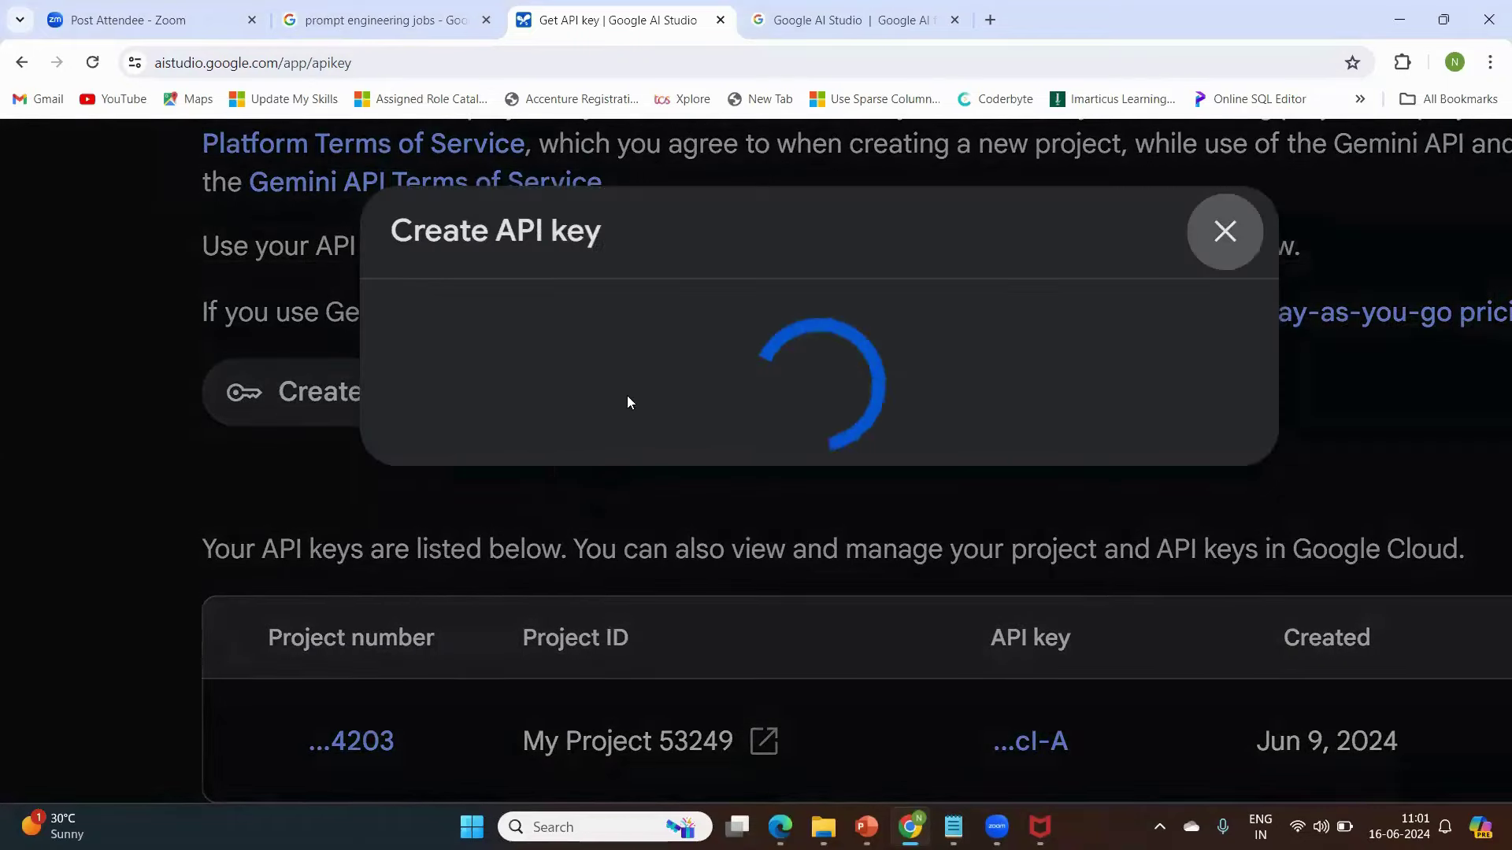
Select My Project 53249 for a new API key, reopen the project list, and close the dialog without creating the key
left_click(611, 374)
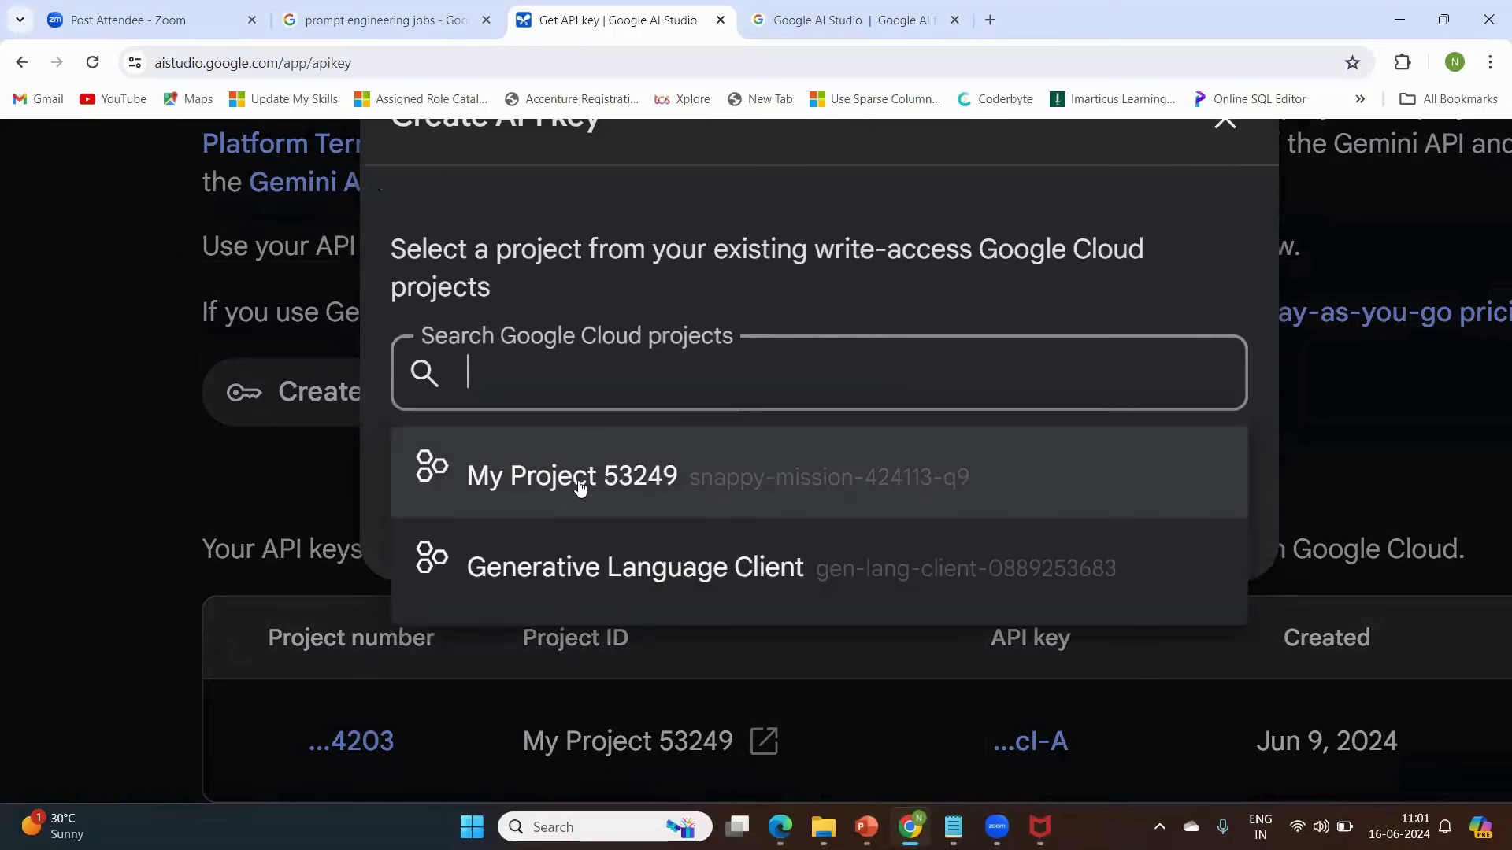
left_click(580, 486)
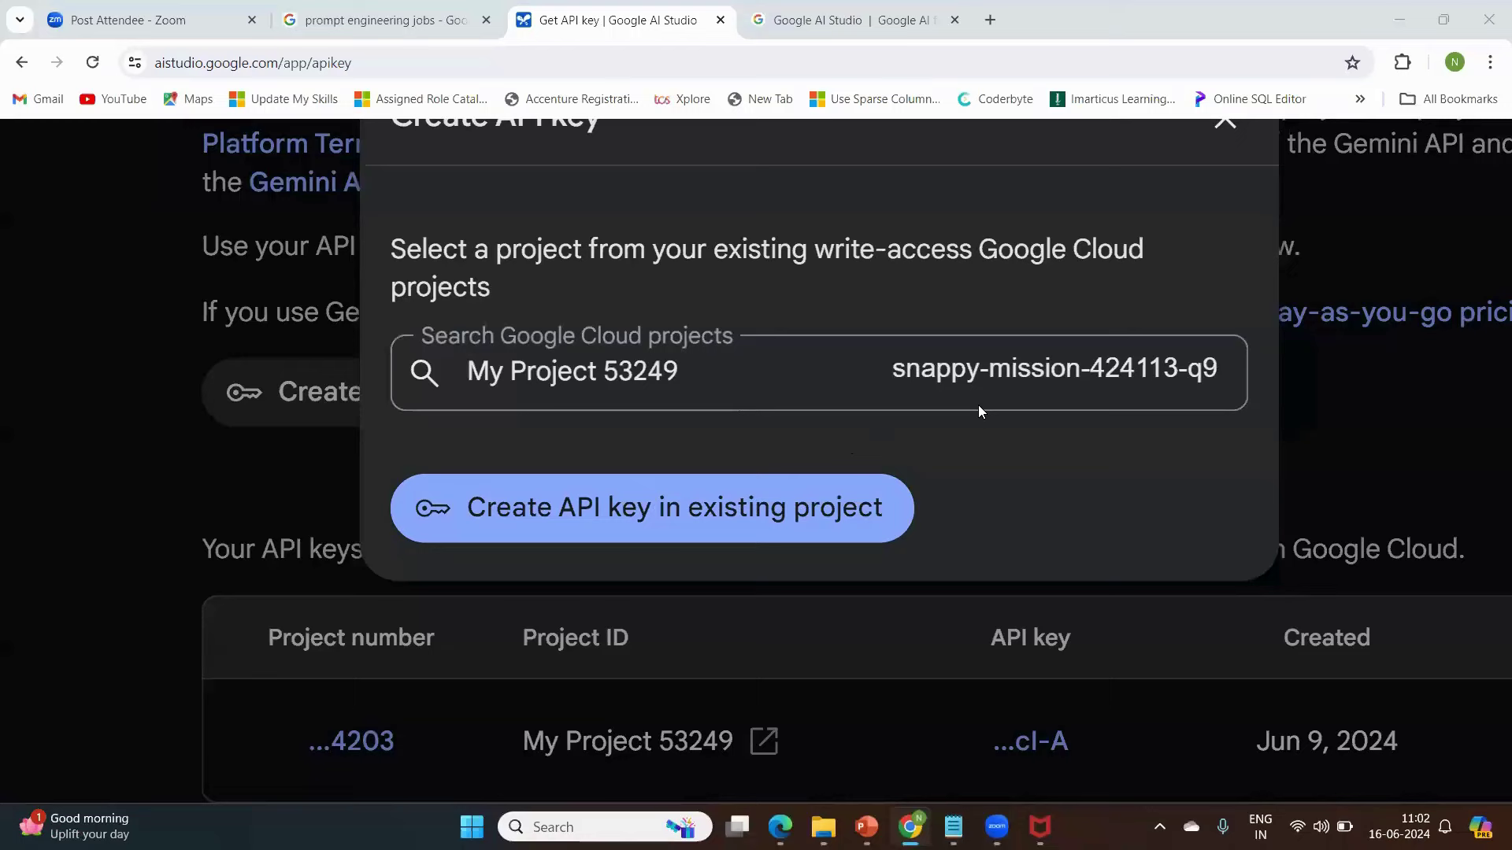
left_click(721, 377)
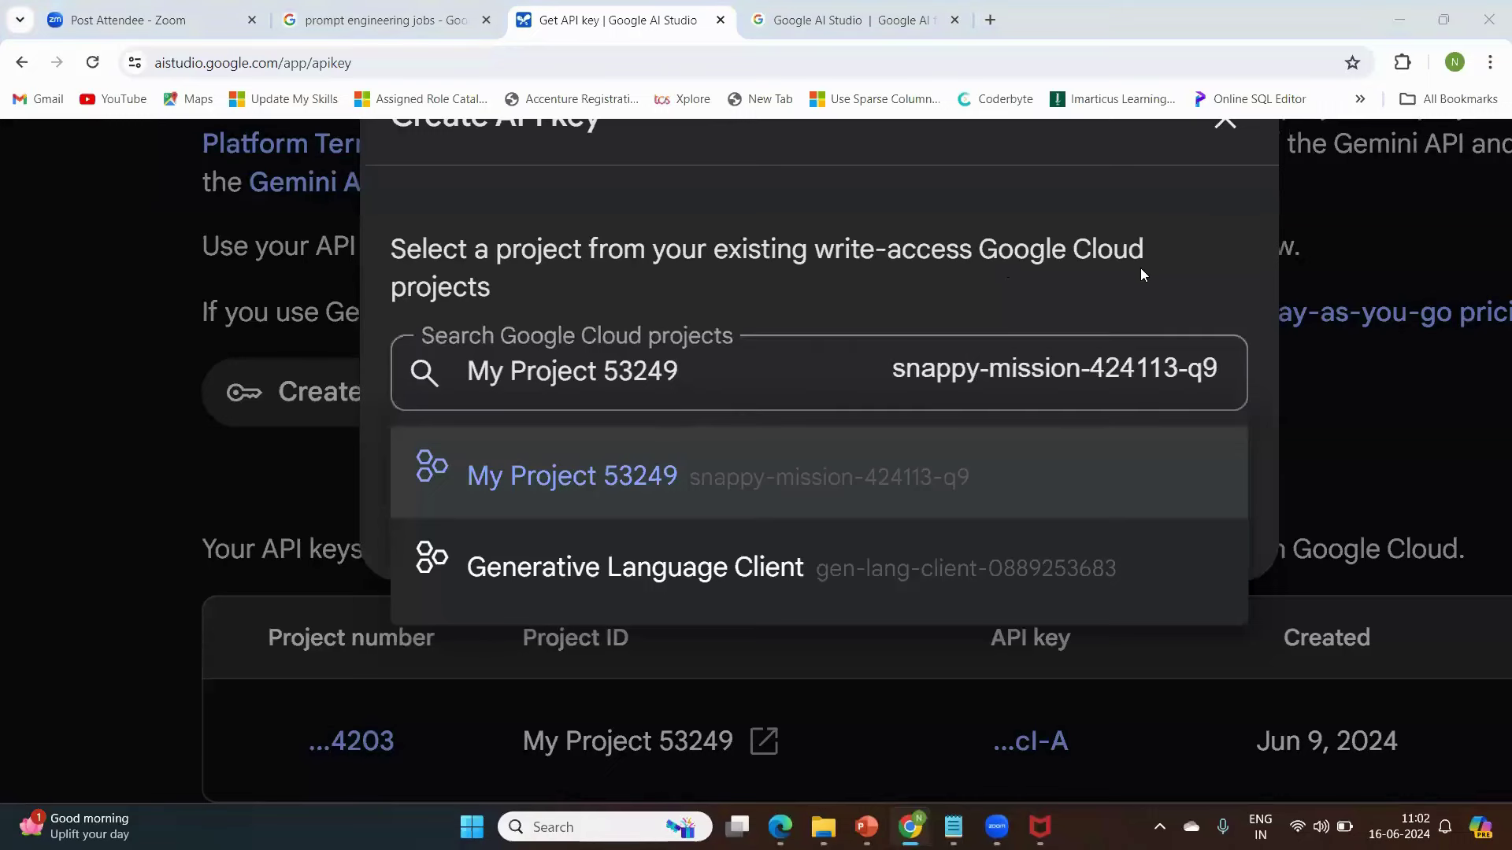
key("ctrl+0")
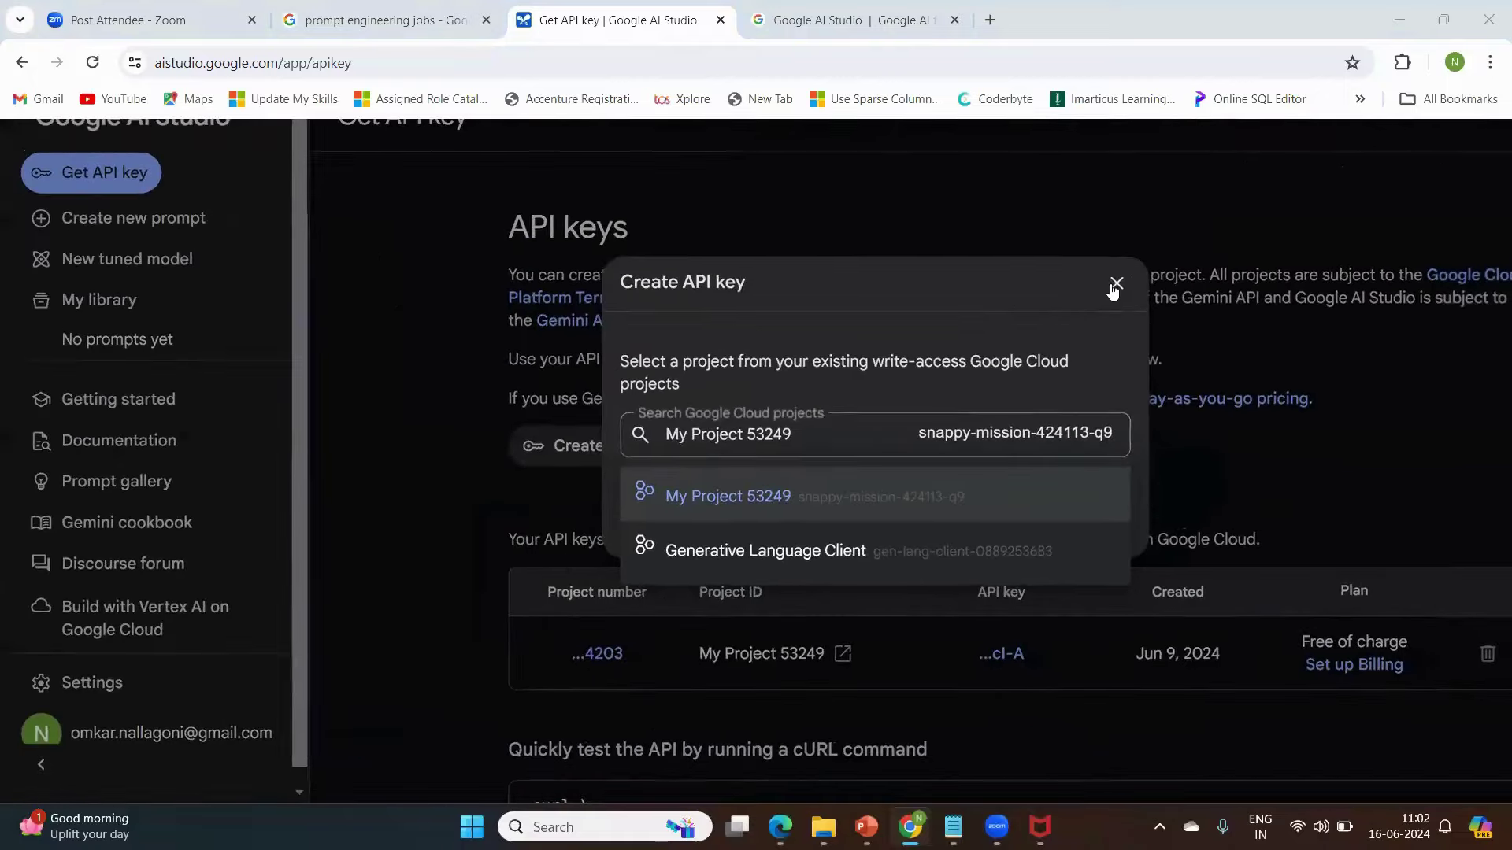
left_click(1117, 283)
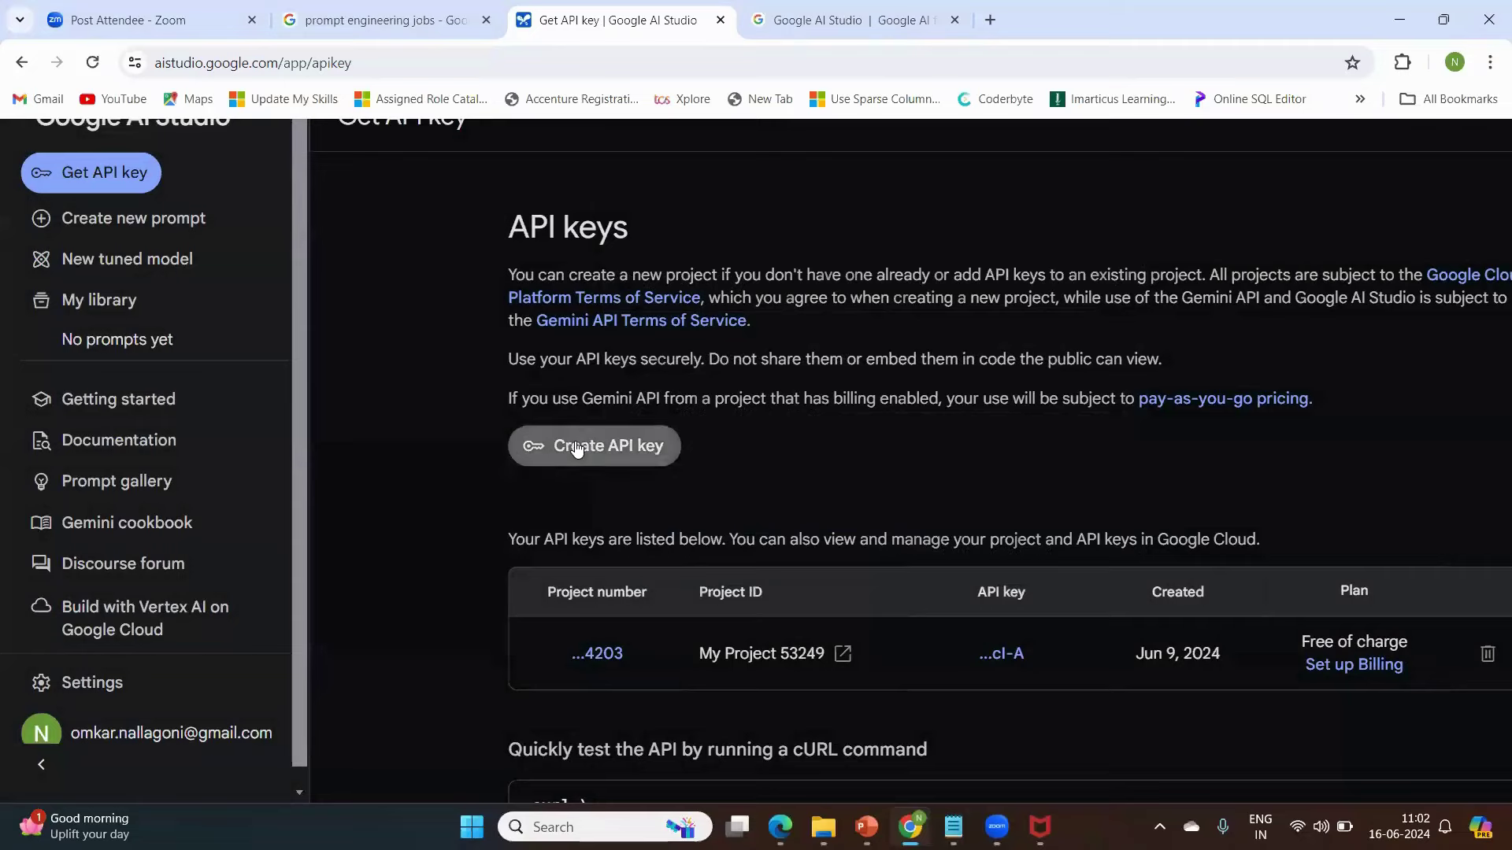
Reopen the Create API key dialog and list the existing Google Cloud projects
left_click(575, 444)
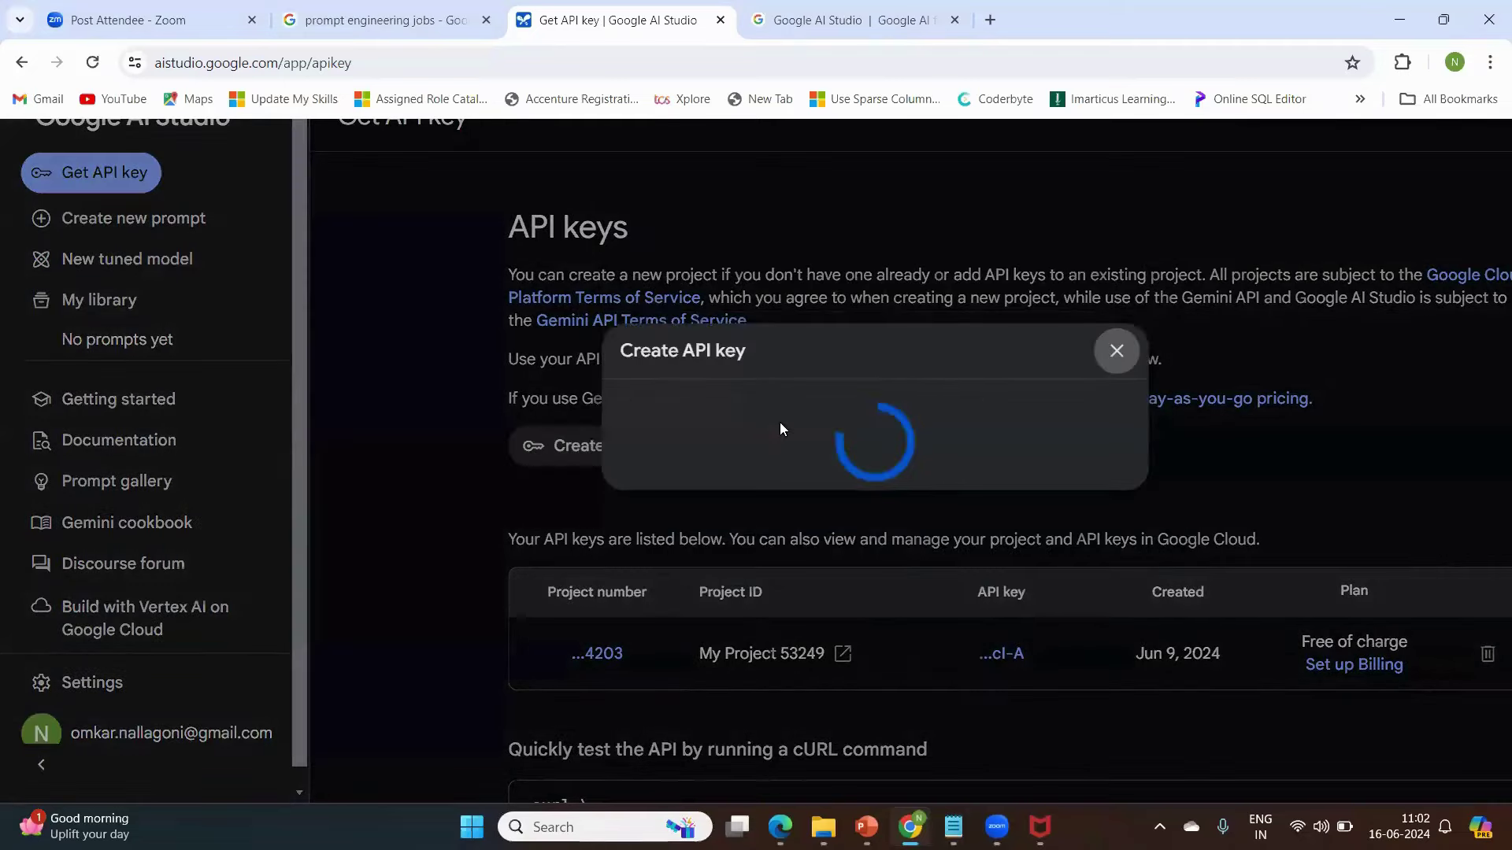
key("ctrl+plus")
key("ctrl+plus")
key("ctrl+plus")
key("ctrl+plus")
key("ctrl+plus")
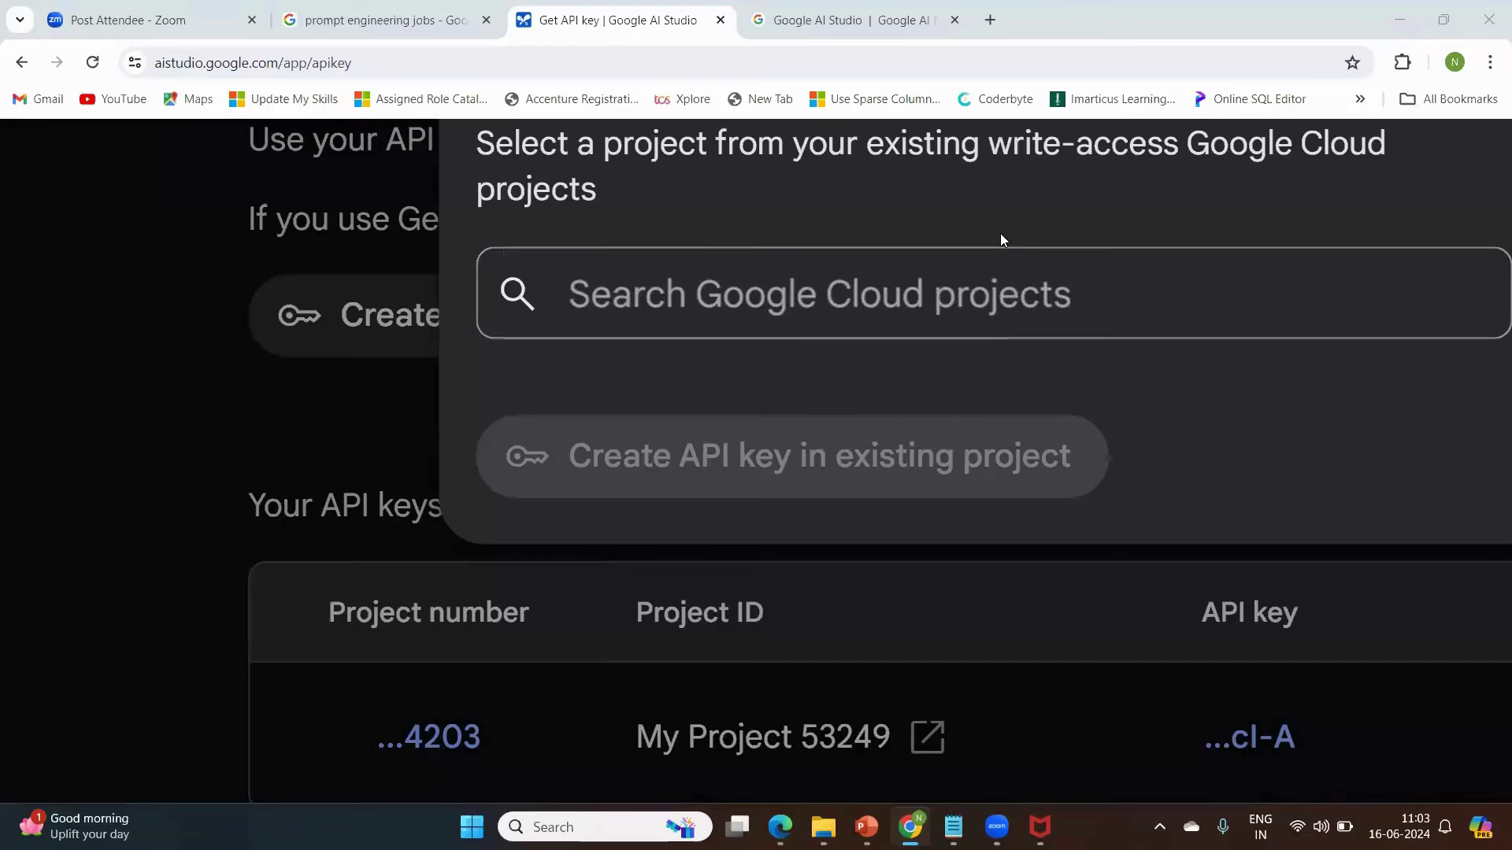
left_click(816, 296)
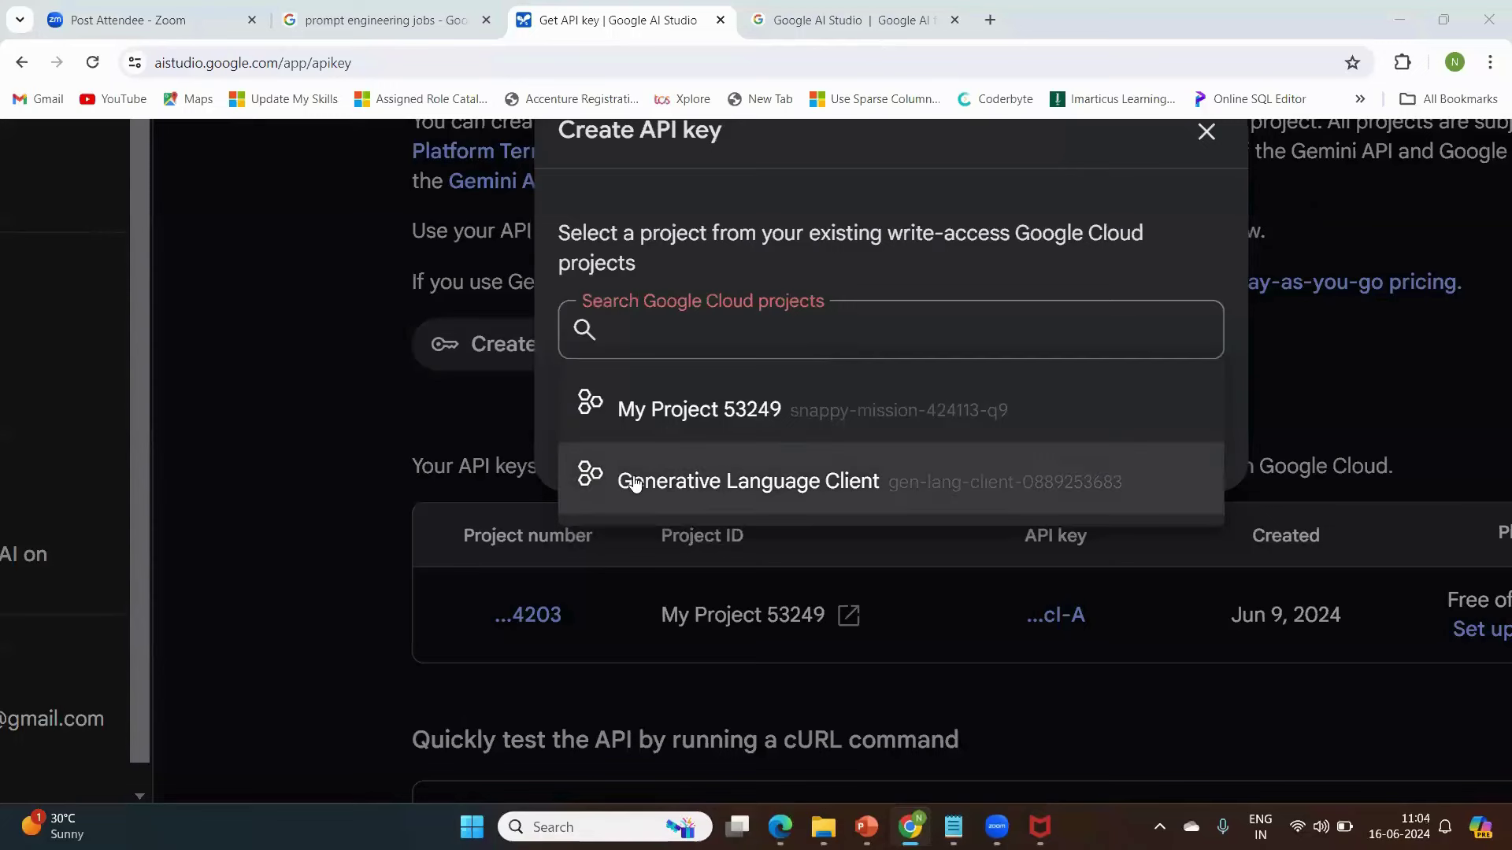
Switch the project choice between Generative Language Client and My Project 53249, and close the dialog without creating a key
left_click(771, 476)
left_click(837, 340)
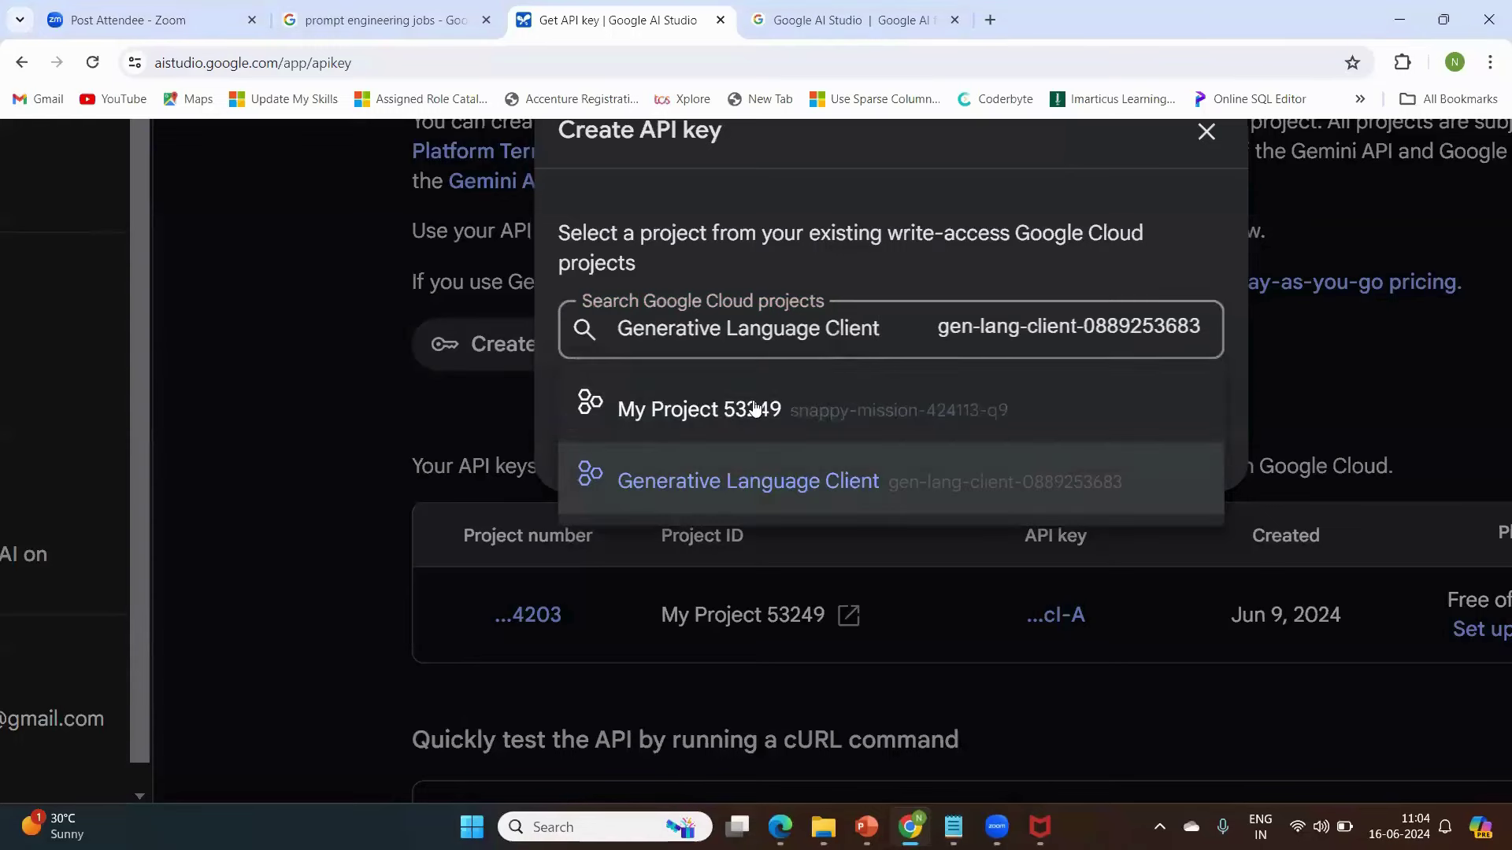
left_click(708, 426)
left_click(808, 332)
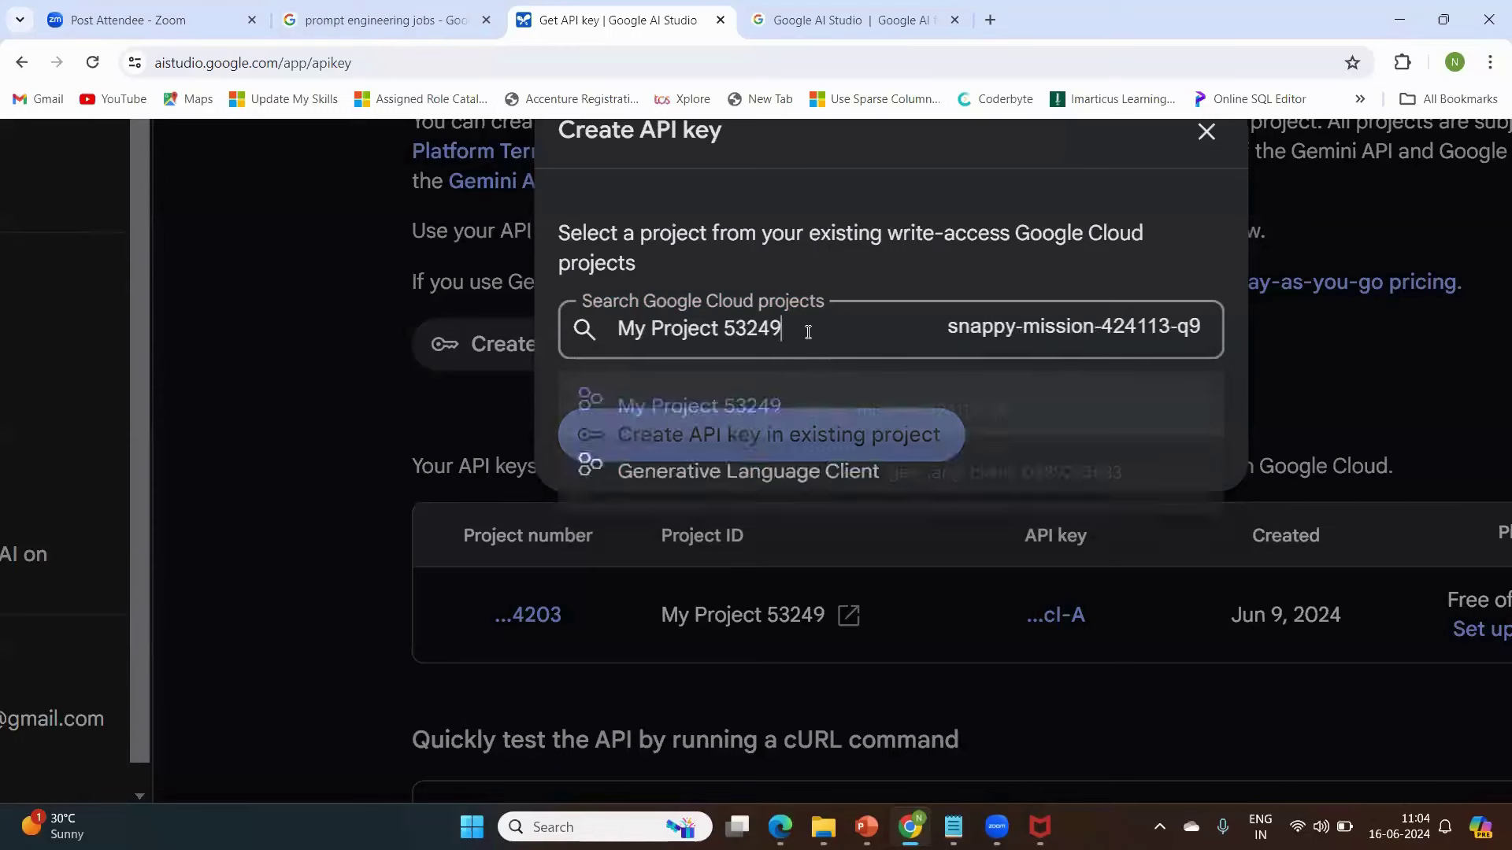
left_click(747, 478)
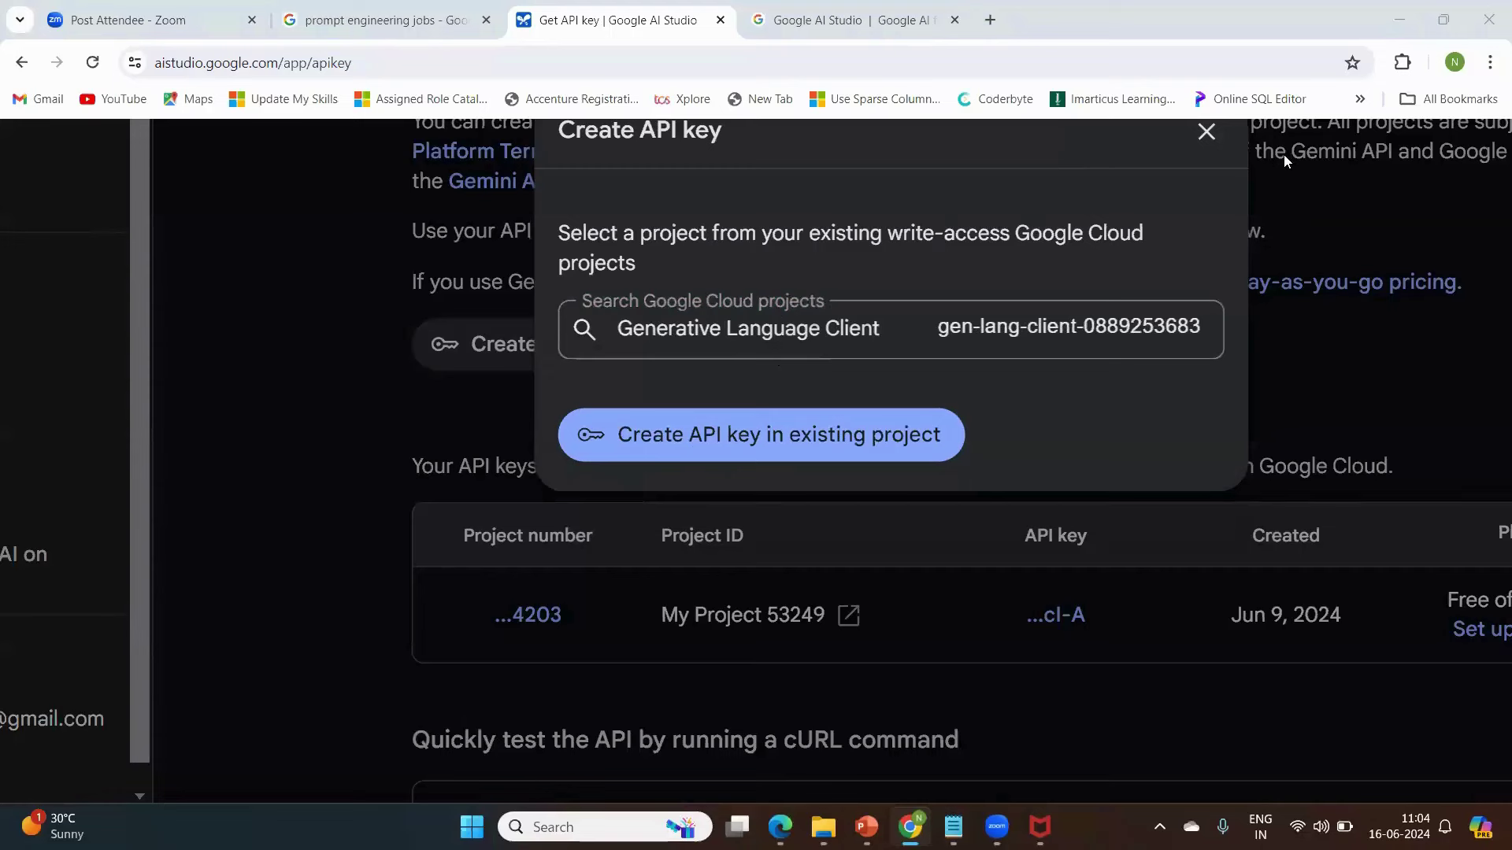
left_click(1206, 133)
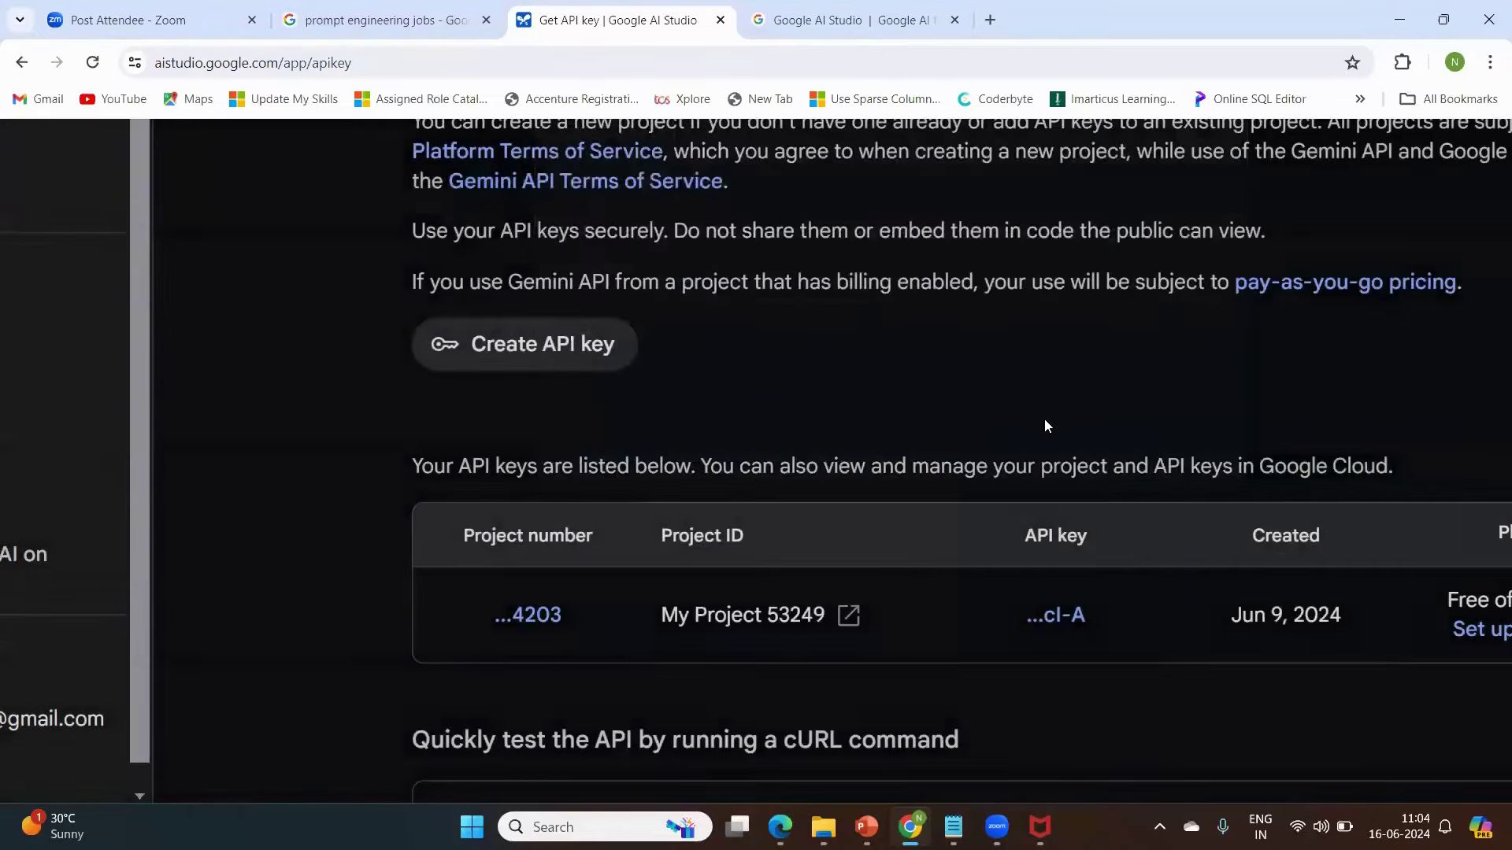
View the existing API key of My Project 53249 and close its dialog
left_click(1060, 615)
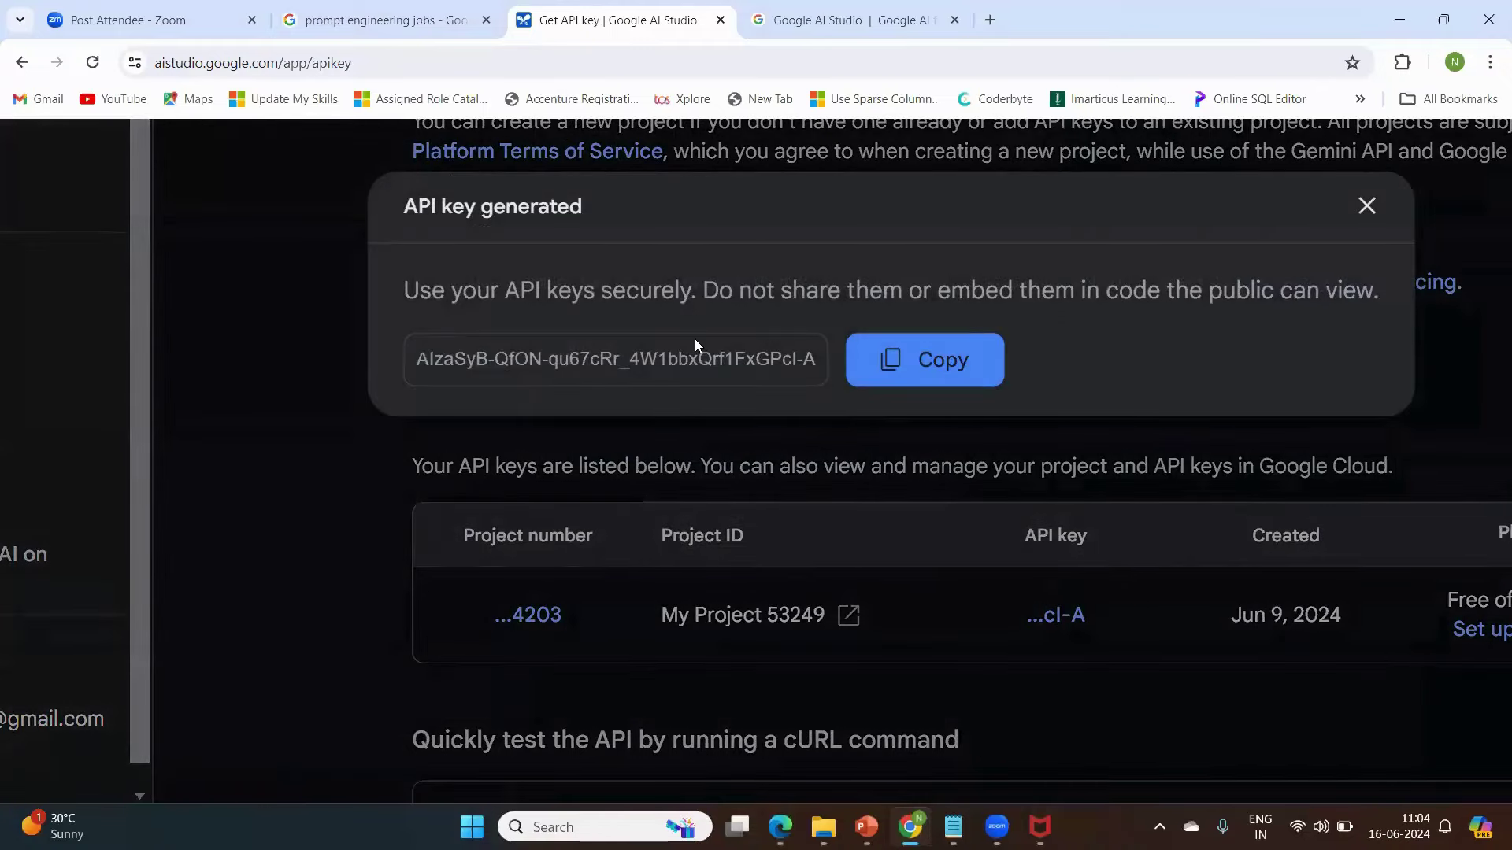
key("ctrl+0")
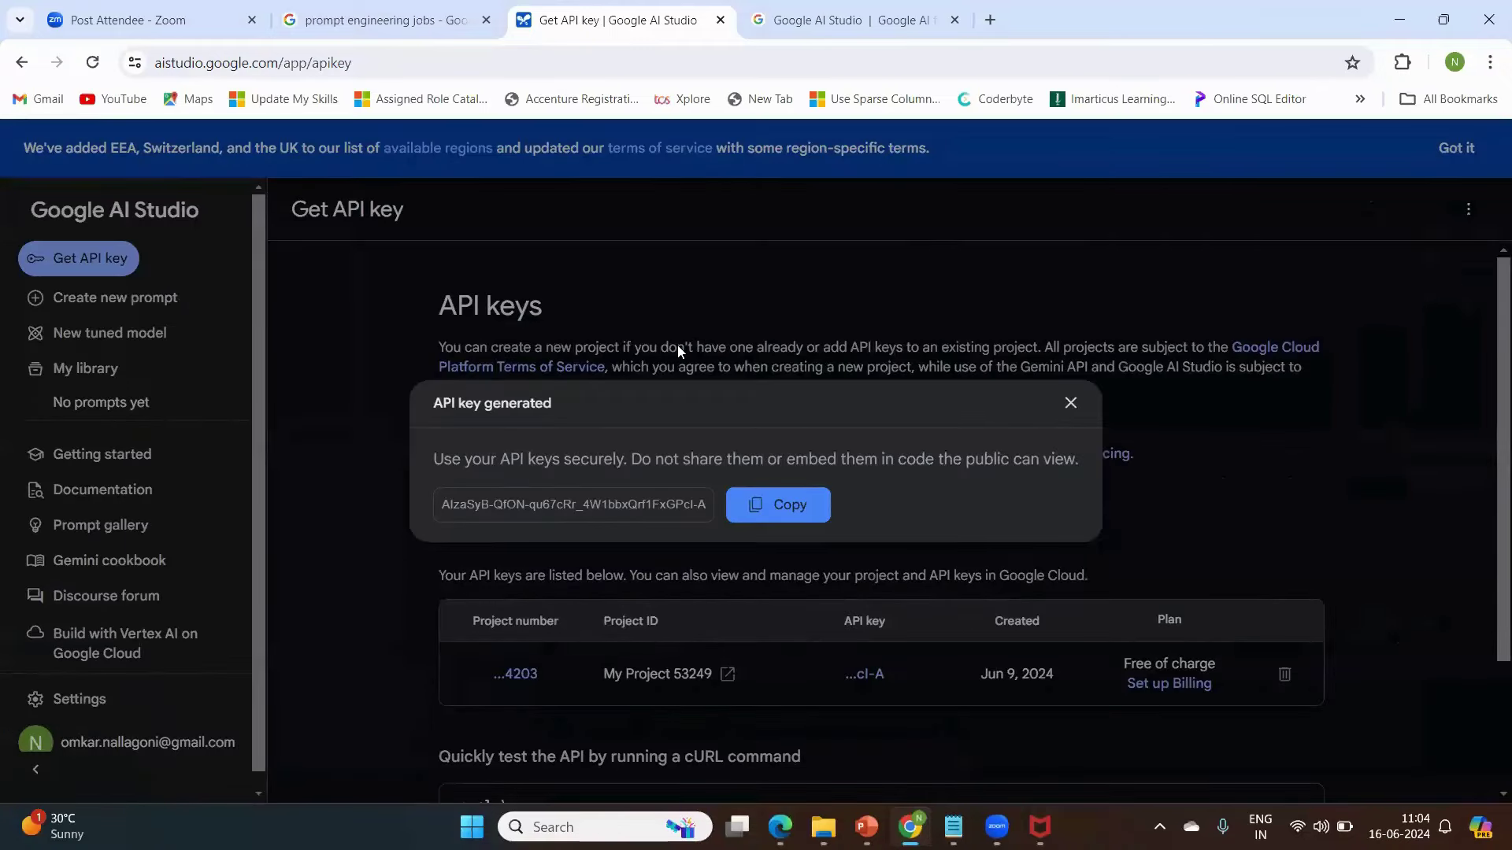
left_click(1068, 403)
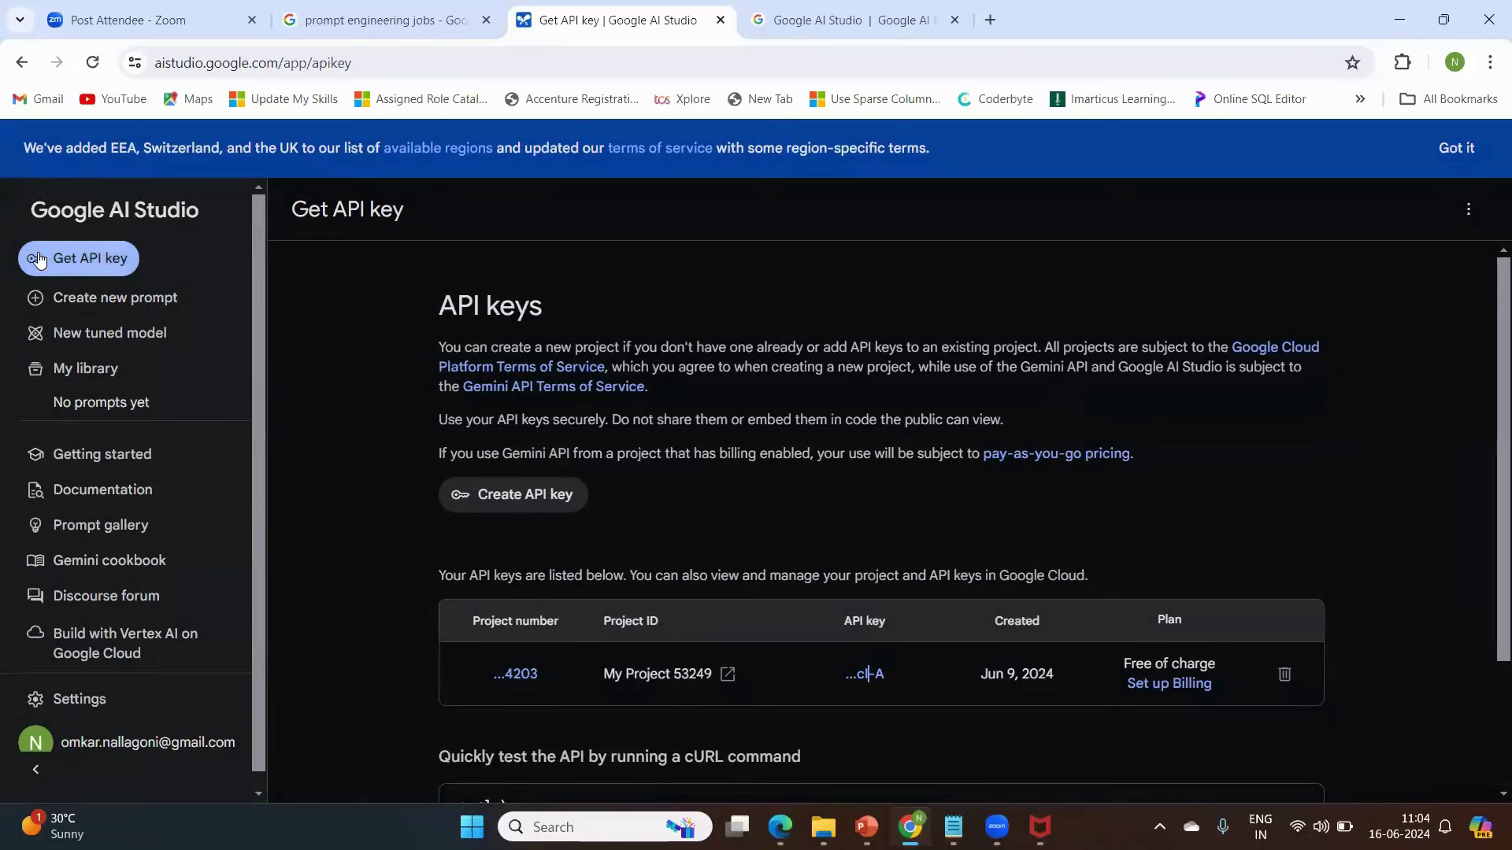
From the Get API key page, start creating a key, choose My Project 53249 as the project, and close the dialog
scroll(39, 260, "up", 5)
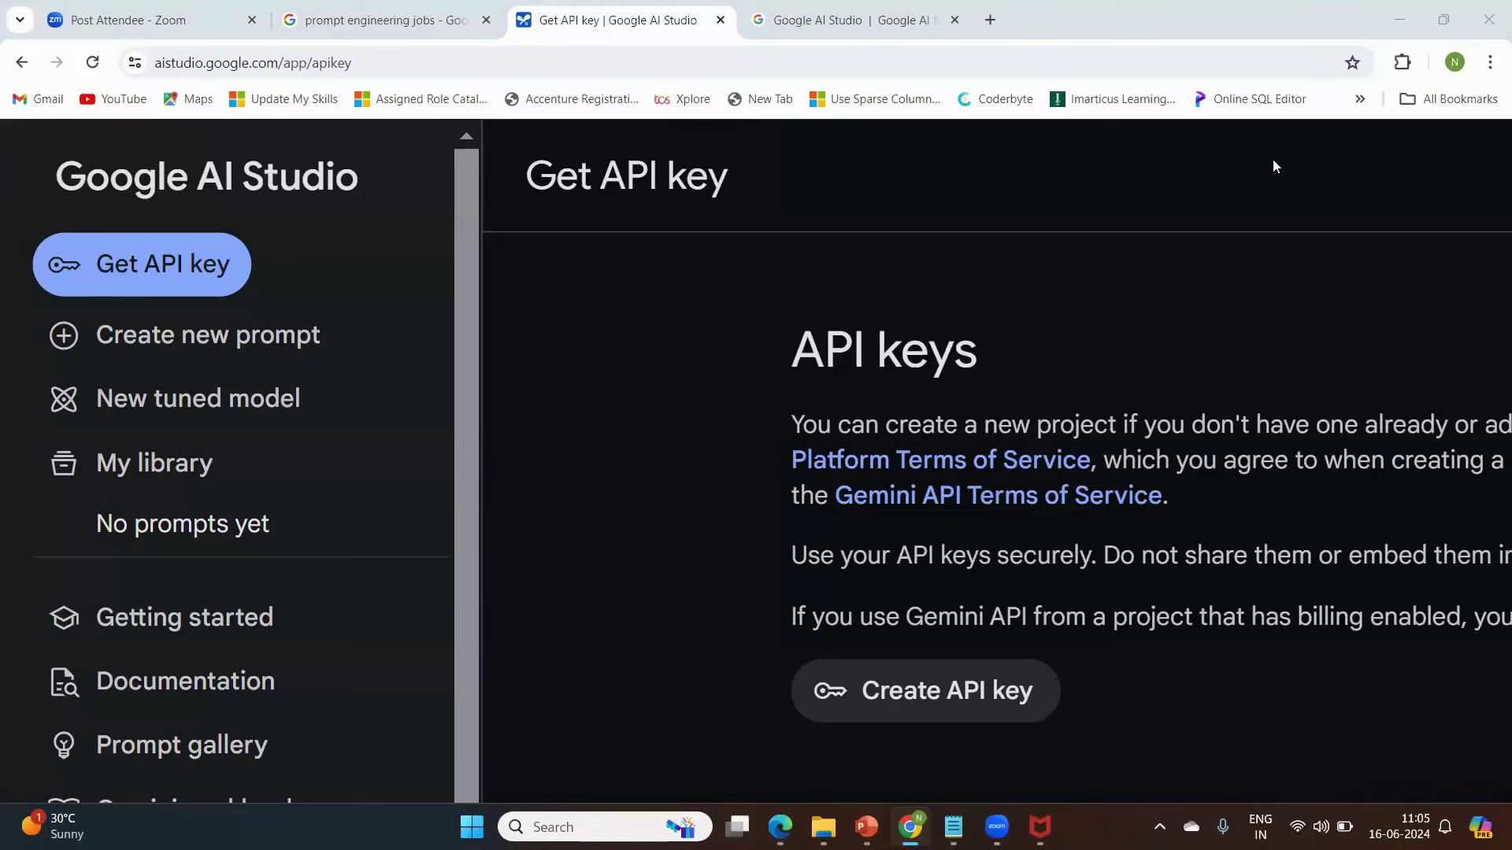
left_click(152, 285)
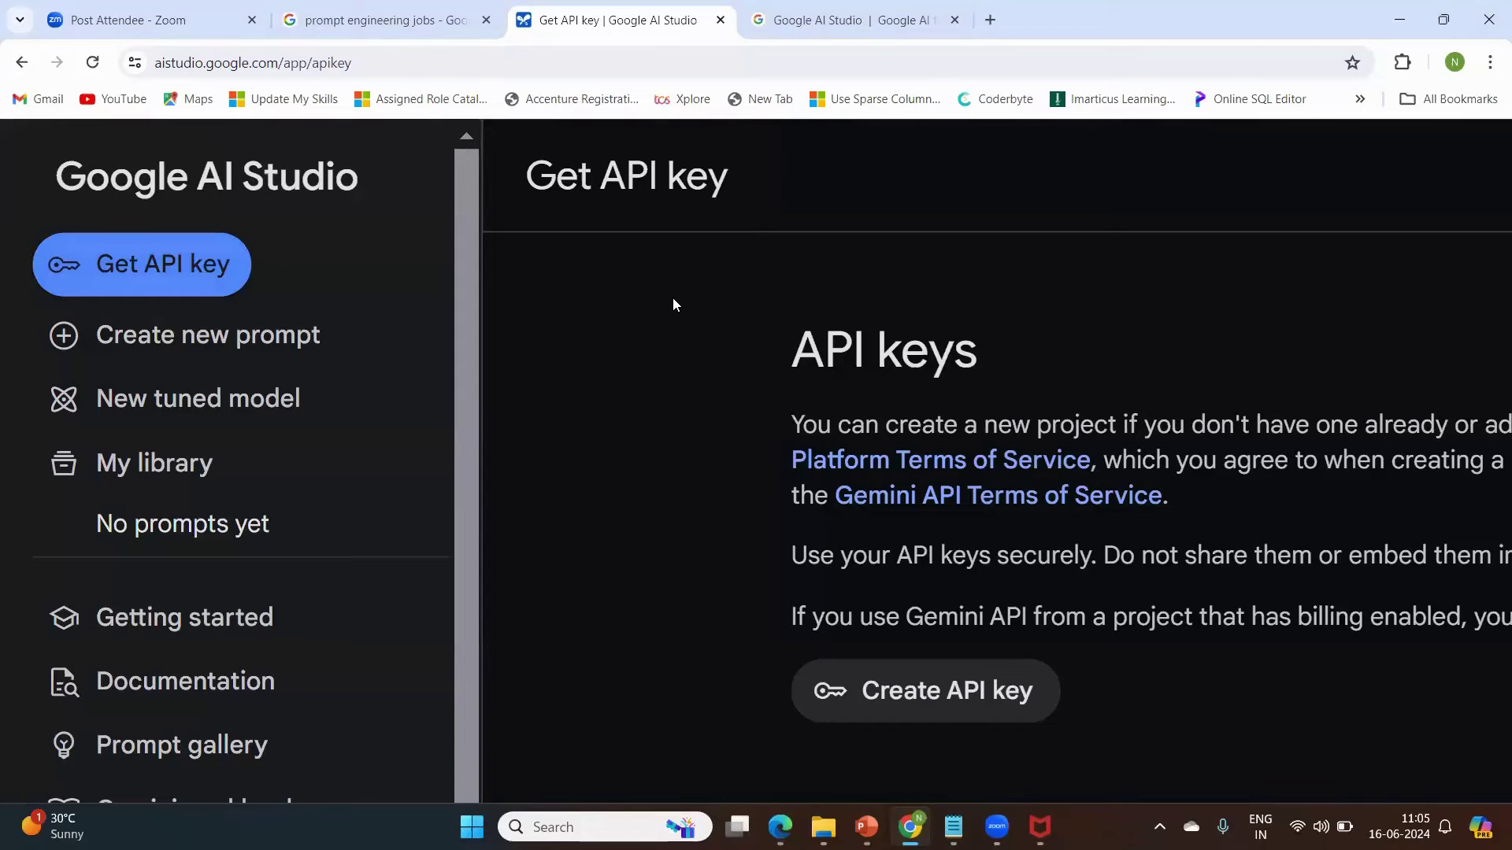
scroll(465, 322, "down", 1)
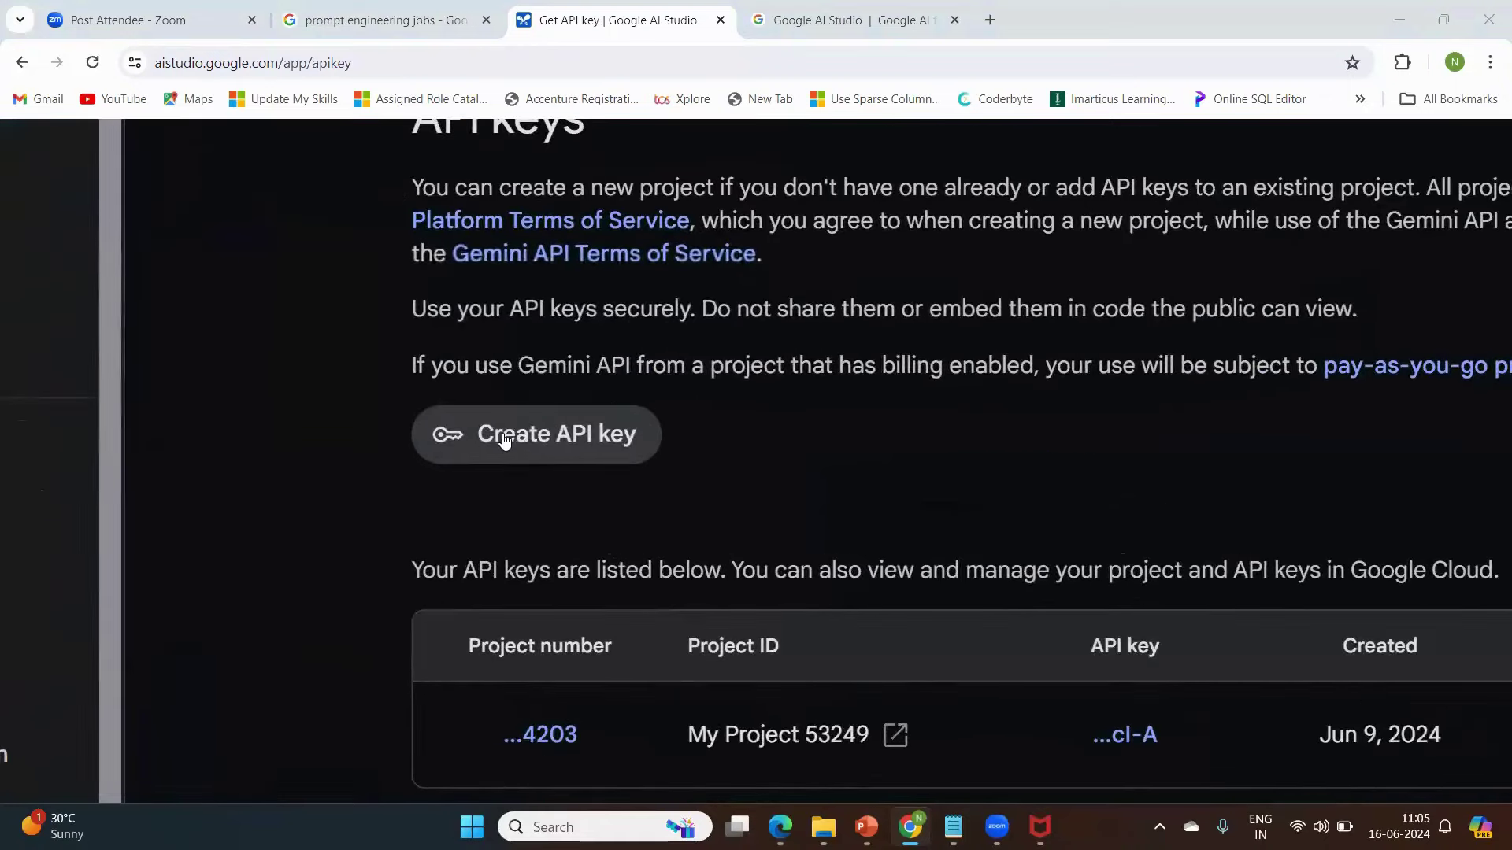
scroll(504, 439, "down", 3)
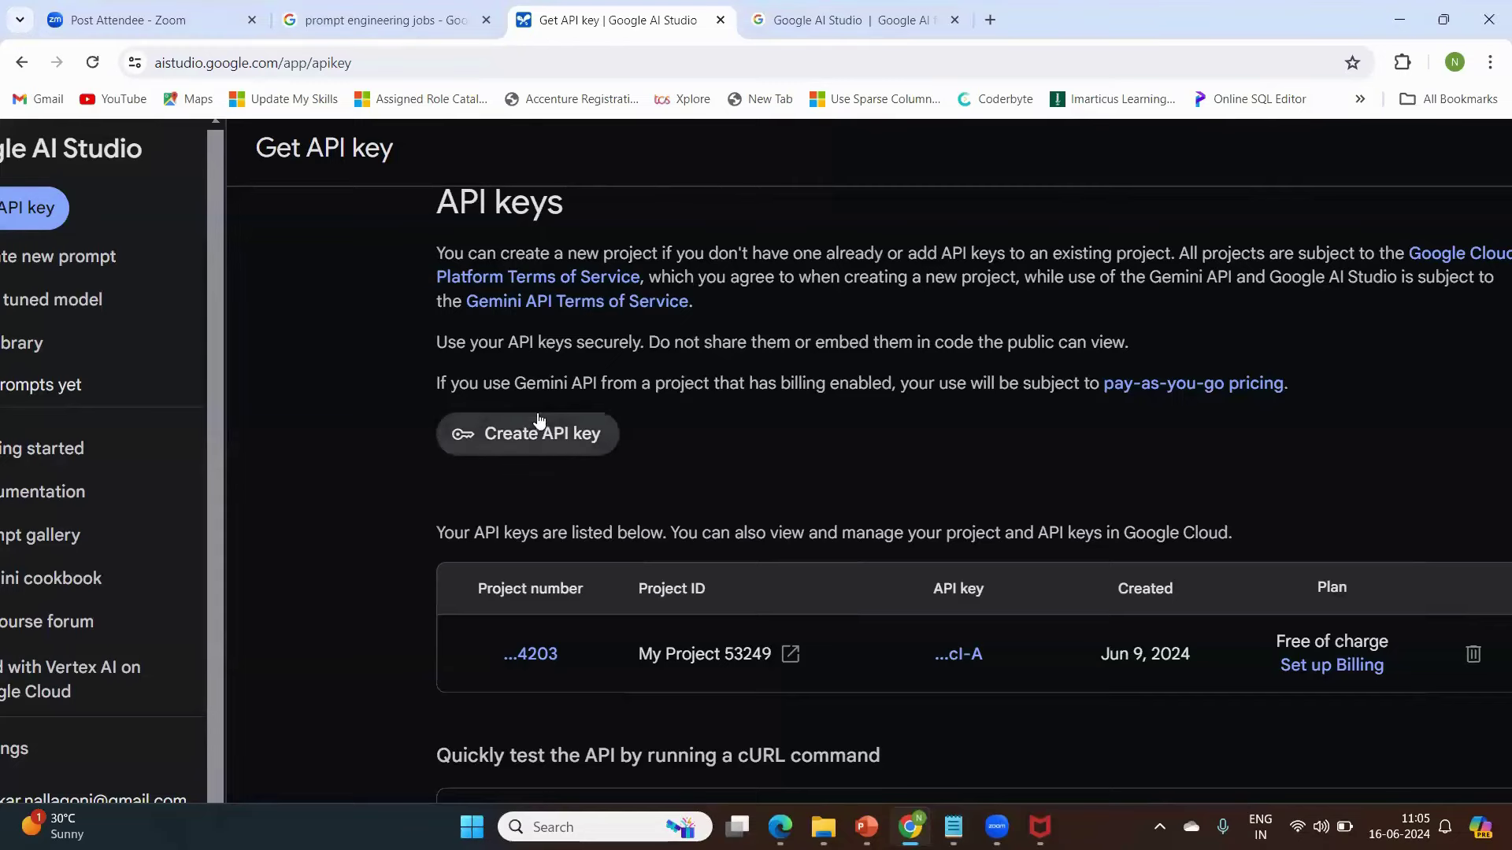
left_click(517, 434)
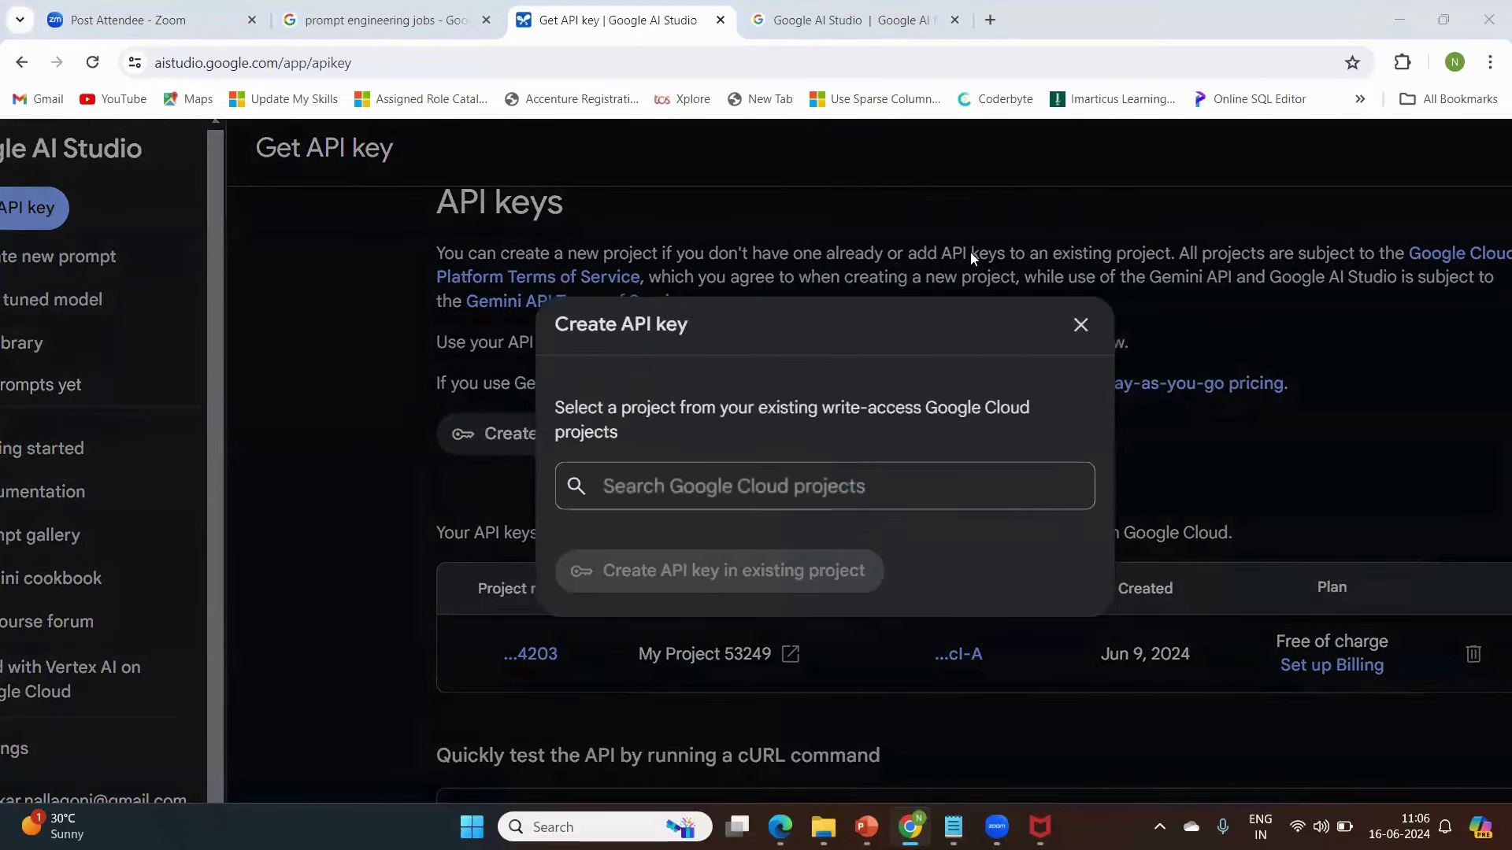
scroll(742, 609, "up", 3)
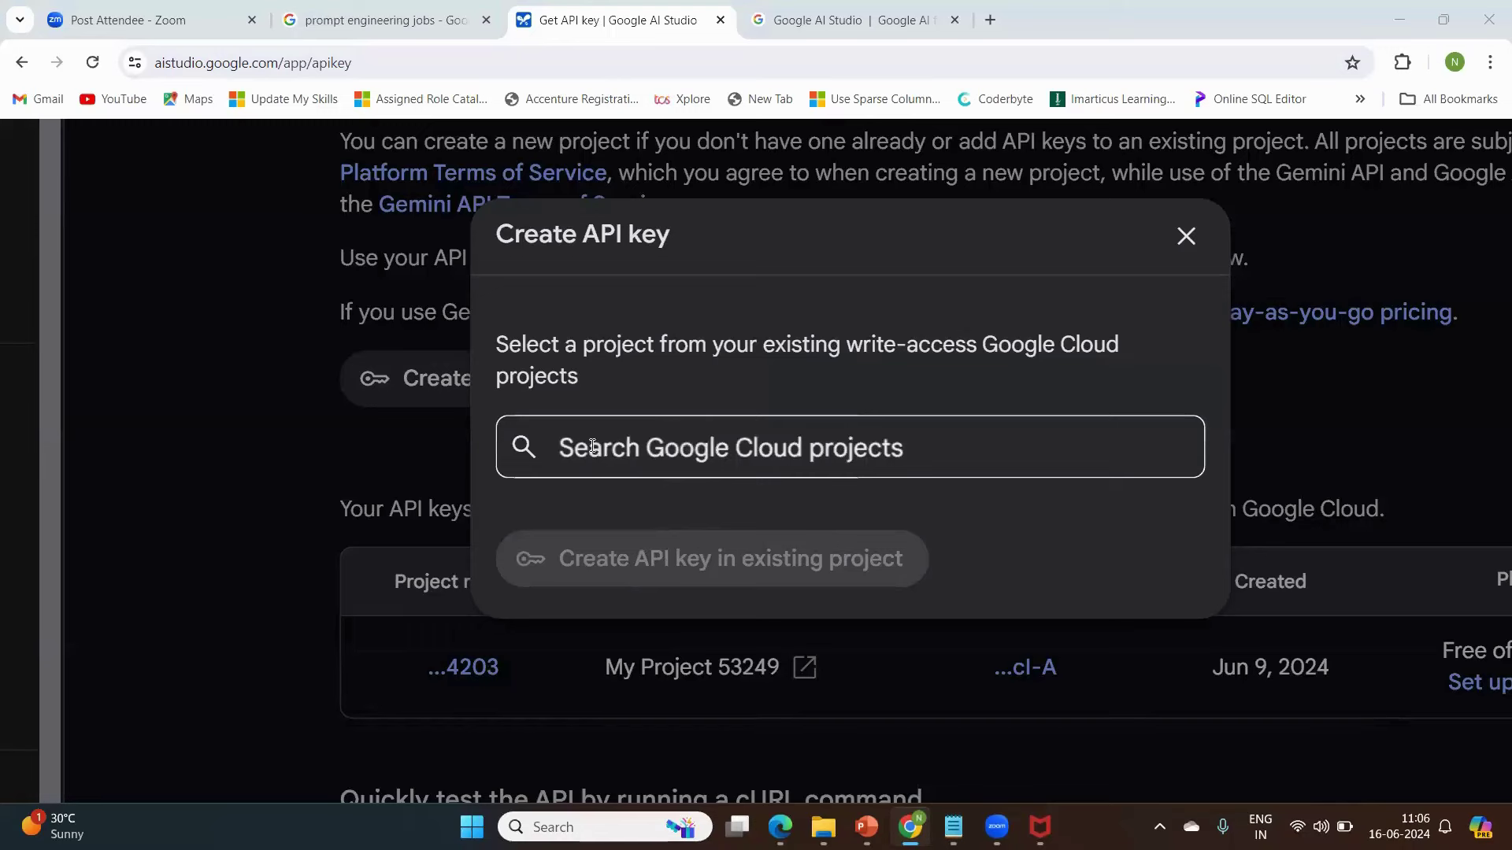
left_click(730, 445)
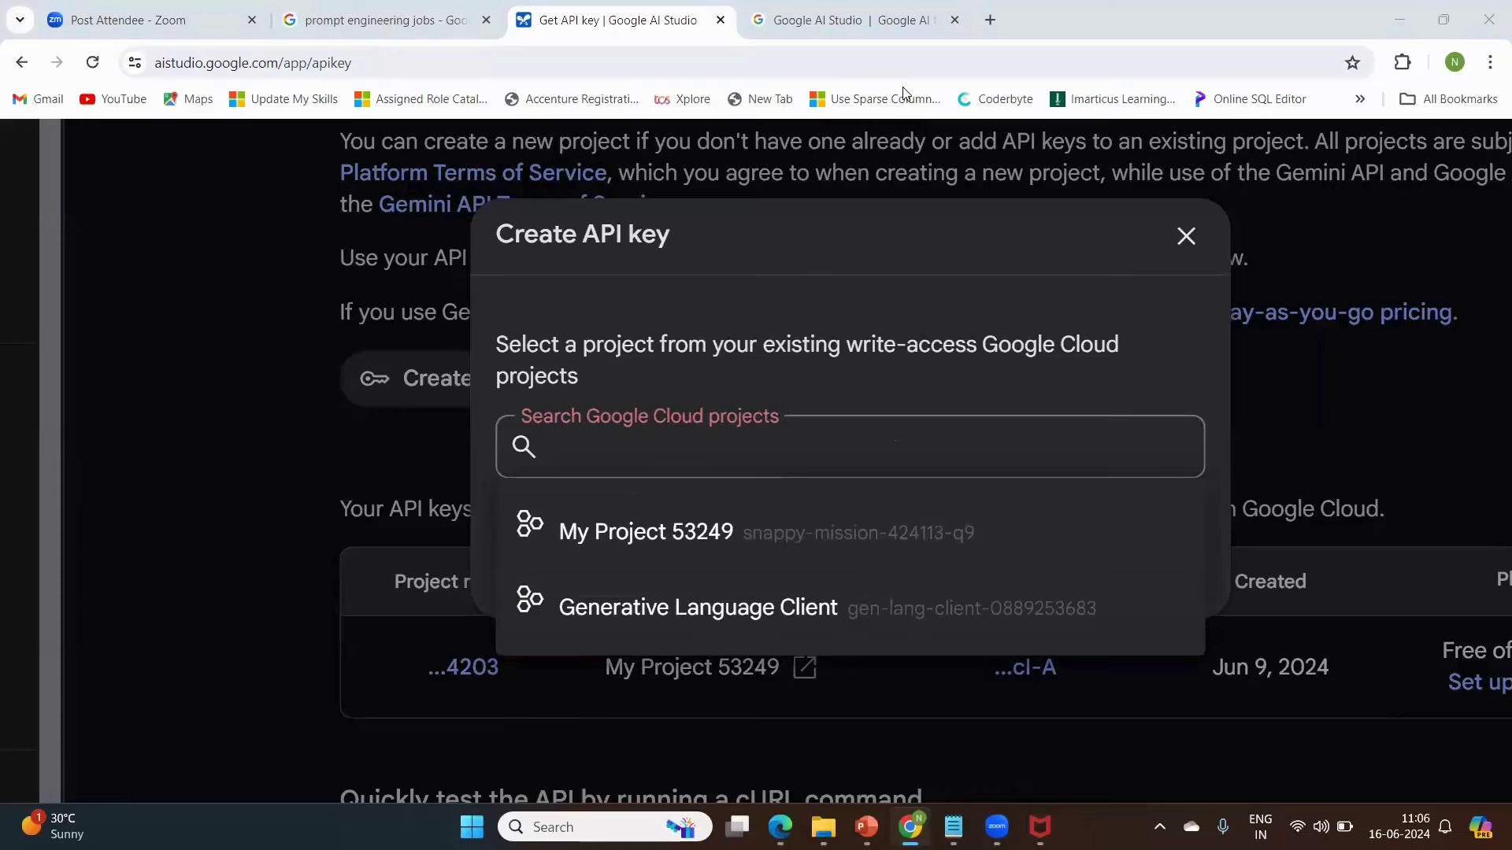
left_click(628, 536)
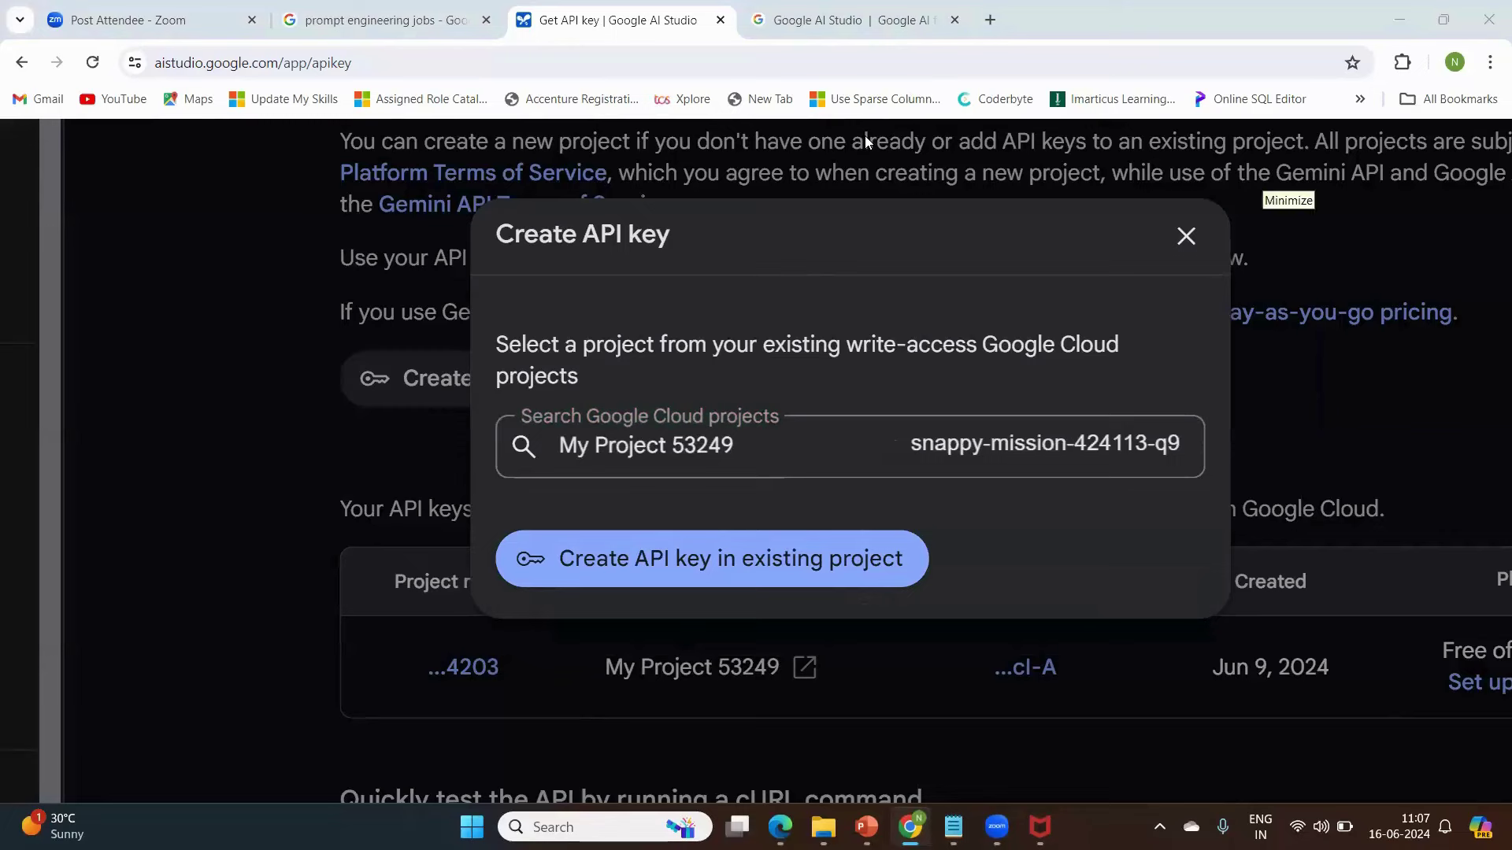
left_click(1184, 237)
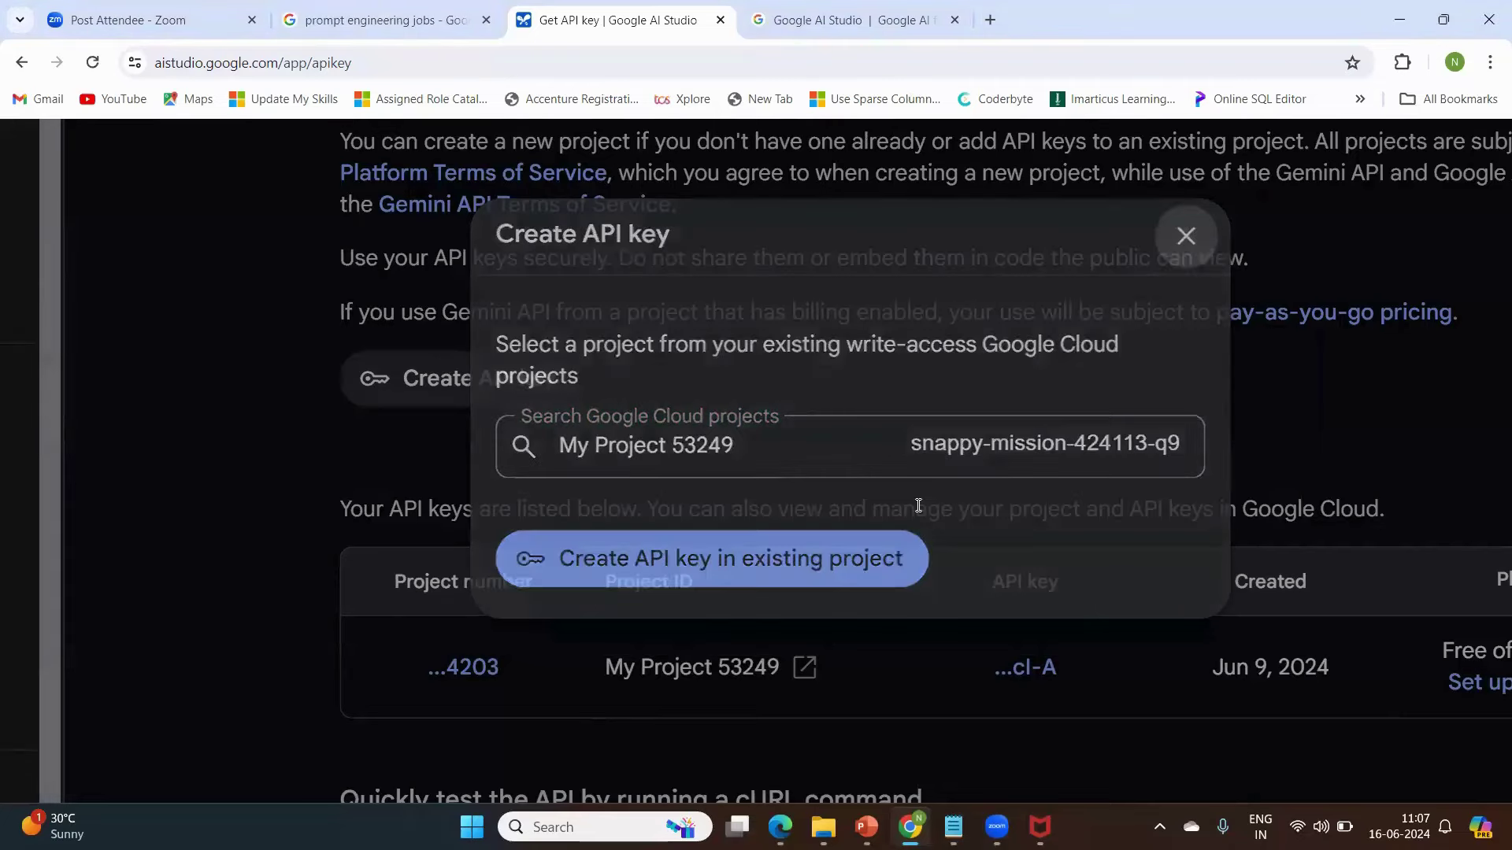
Display the API key of My Project 53249, switch to Notepad, and highlight the same key pasted there before clearing the selection
left_click(1028, 666)
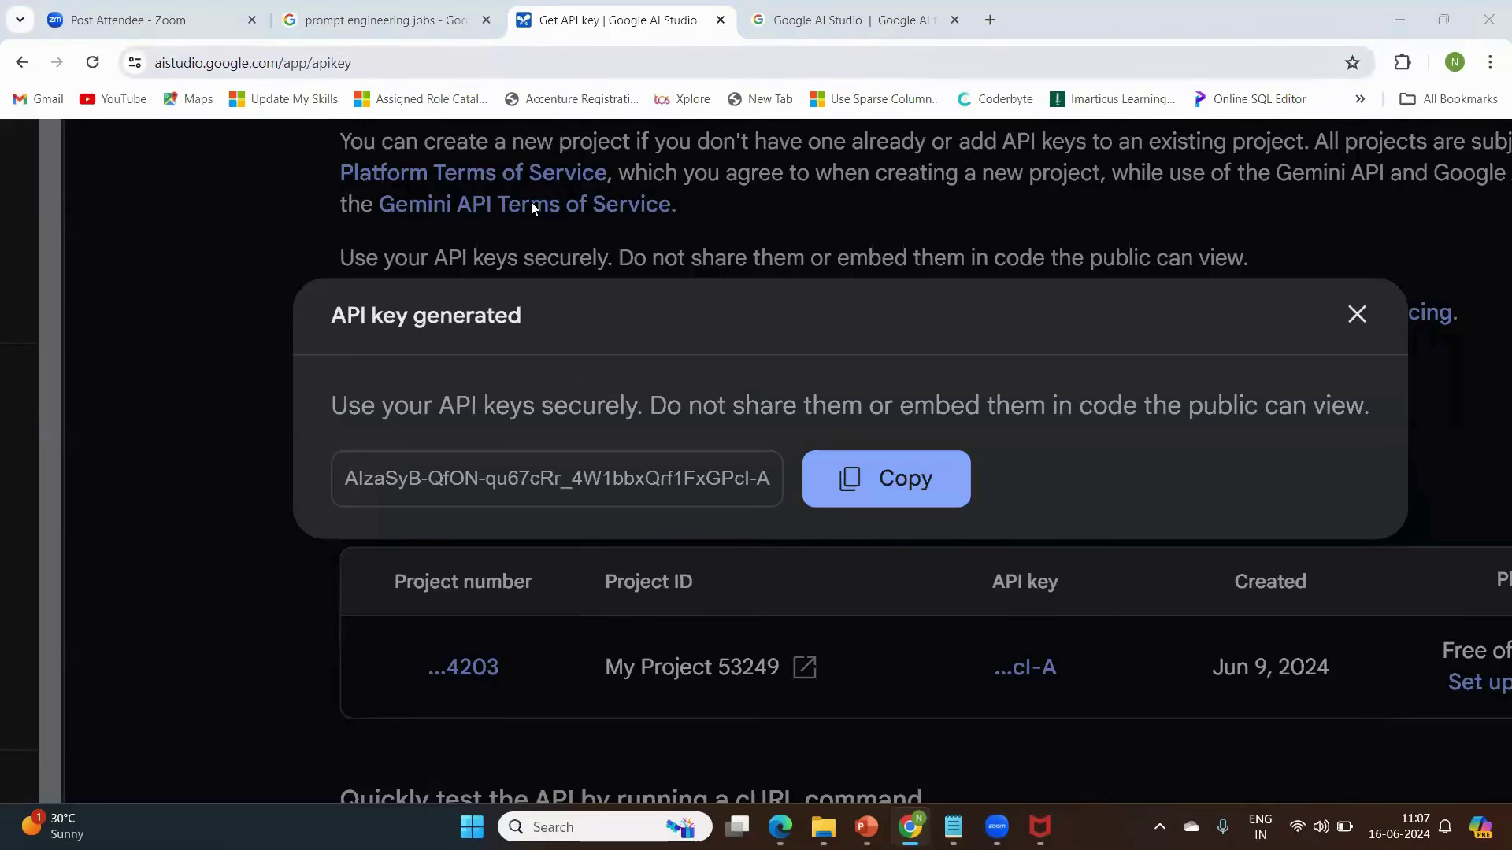
scroll(250, 284, "down", 5)
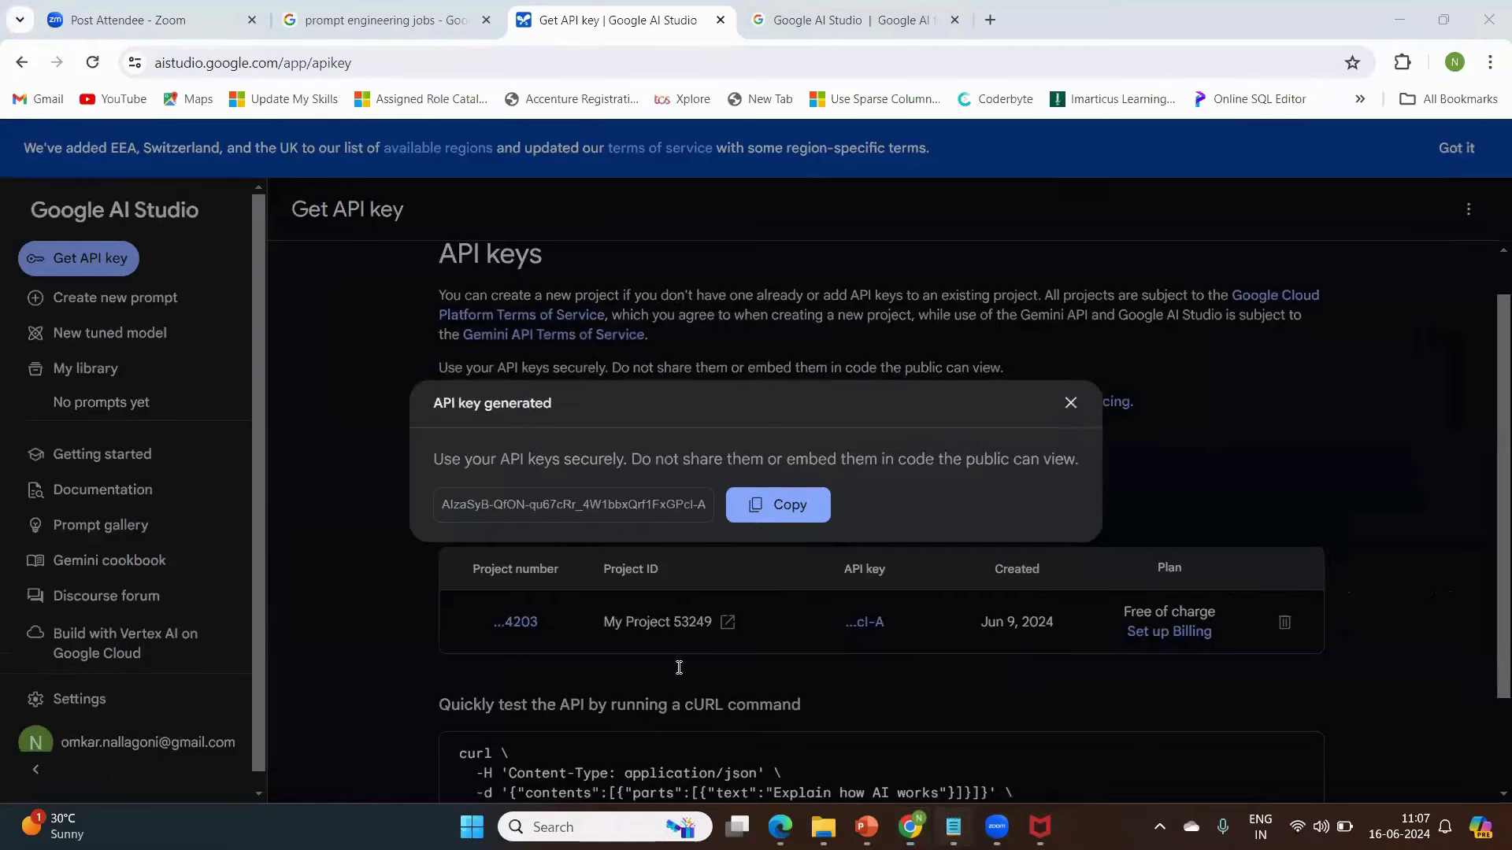
key("alt+Tab")
scroll(363, 523, "down", 2)
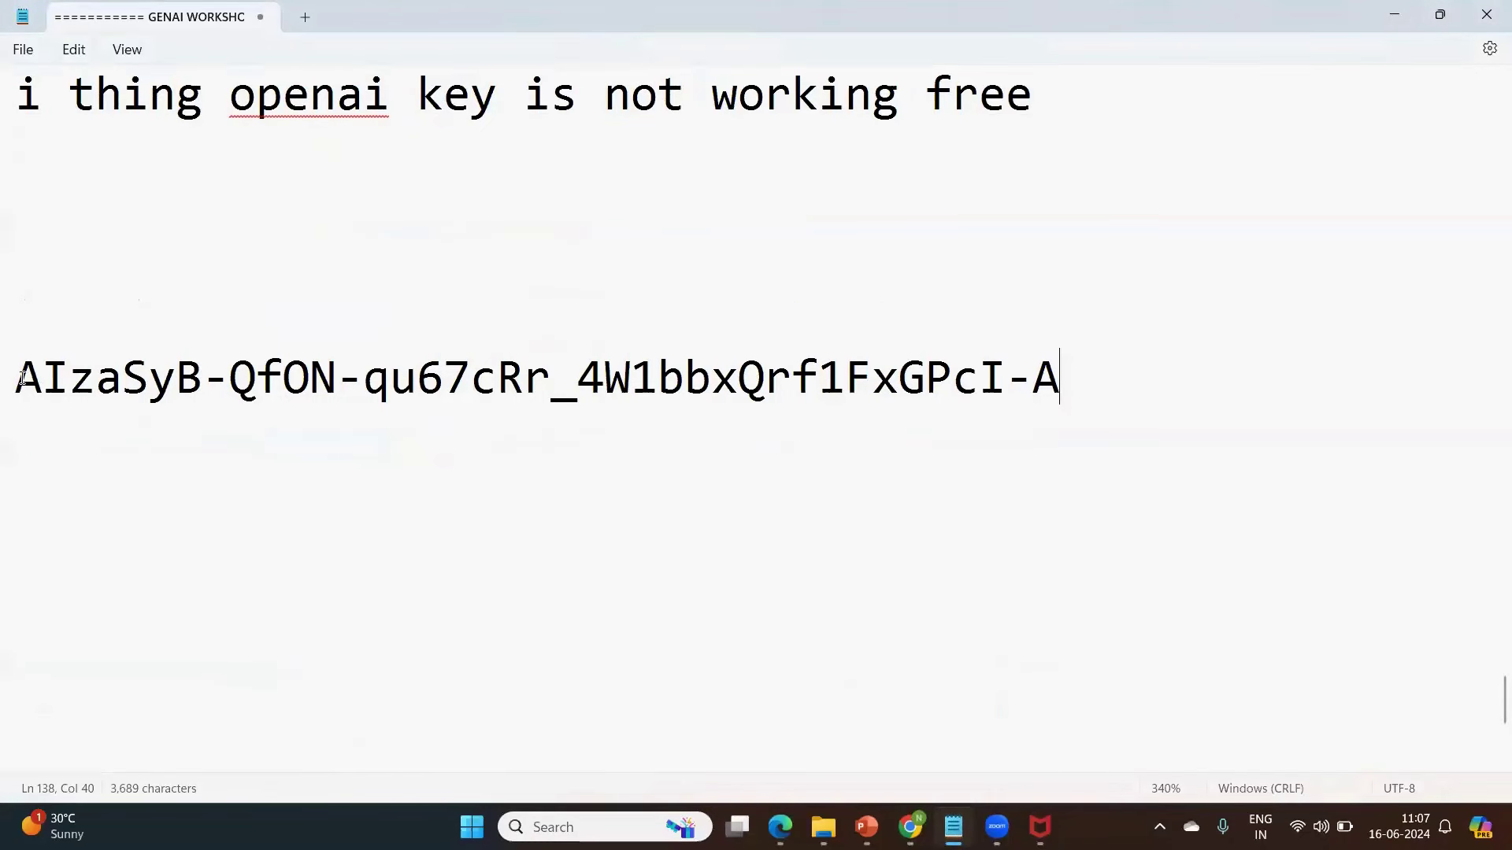
left_click_drag(17, 378, 913, 370)
left_click_drag(1123, 382, 13, 378)
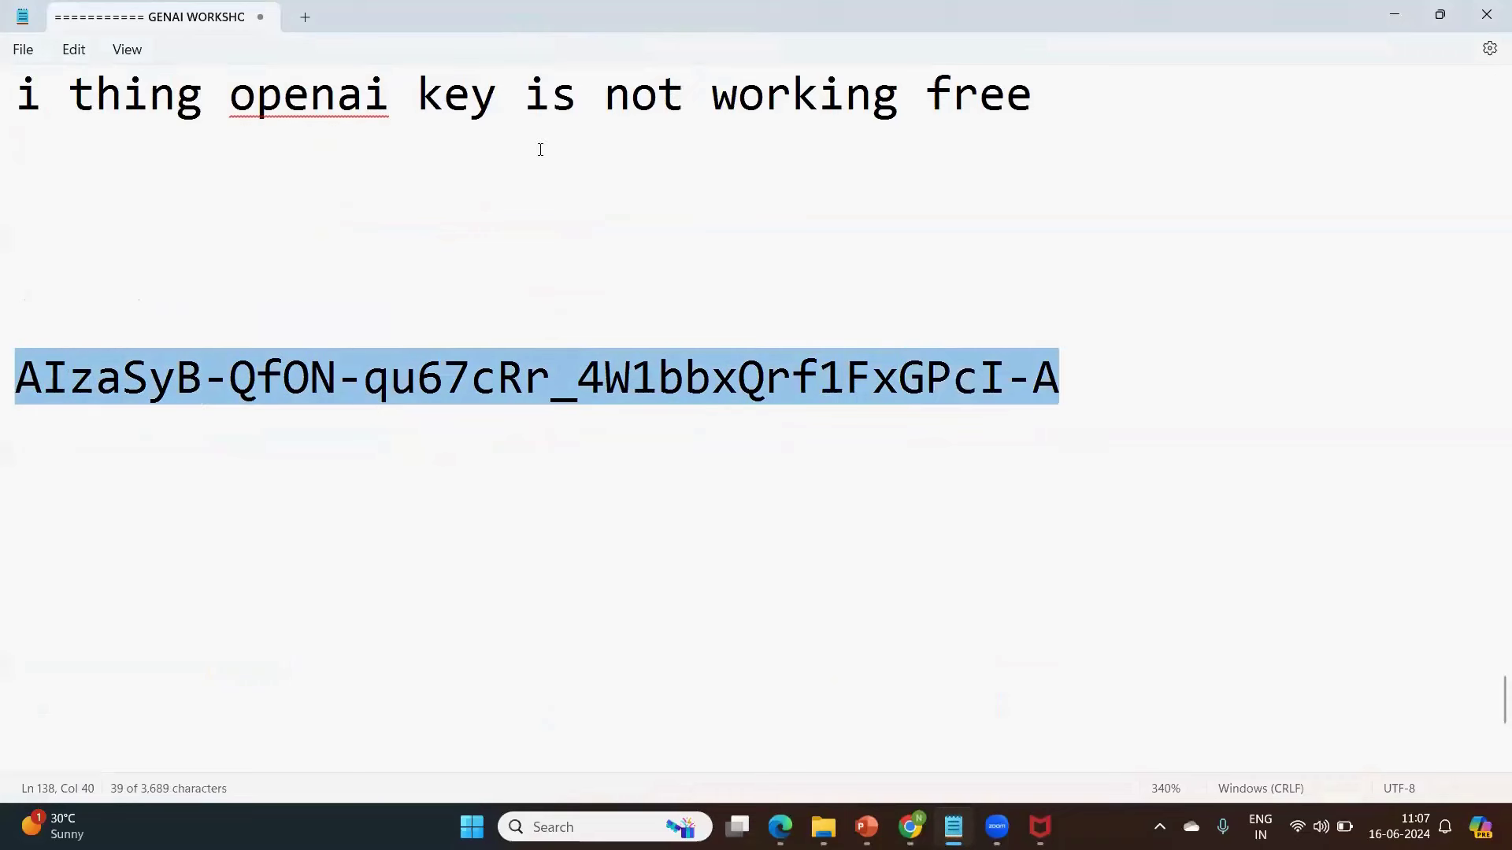
left_click(412, 330)
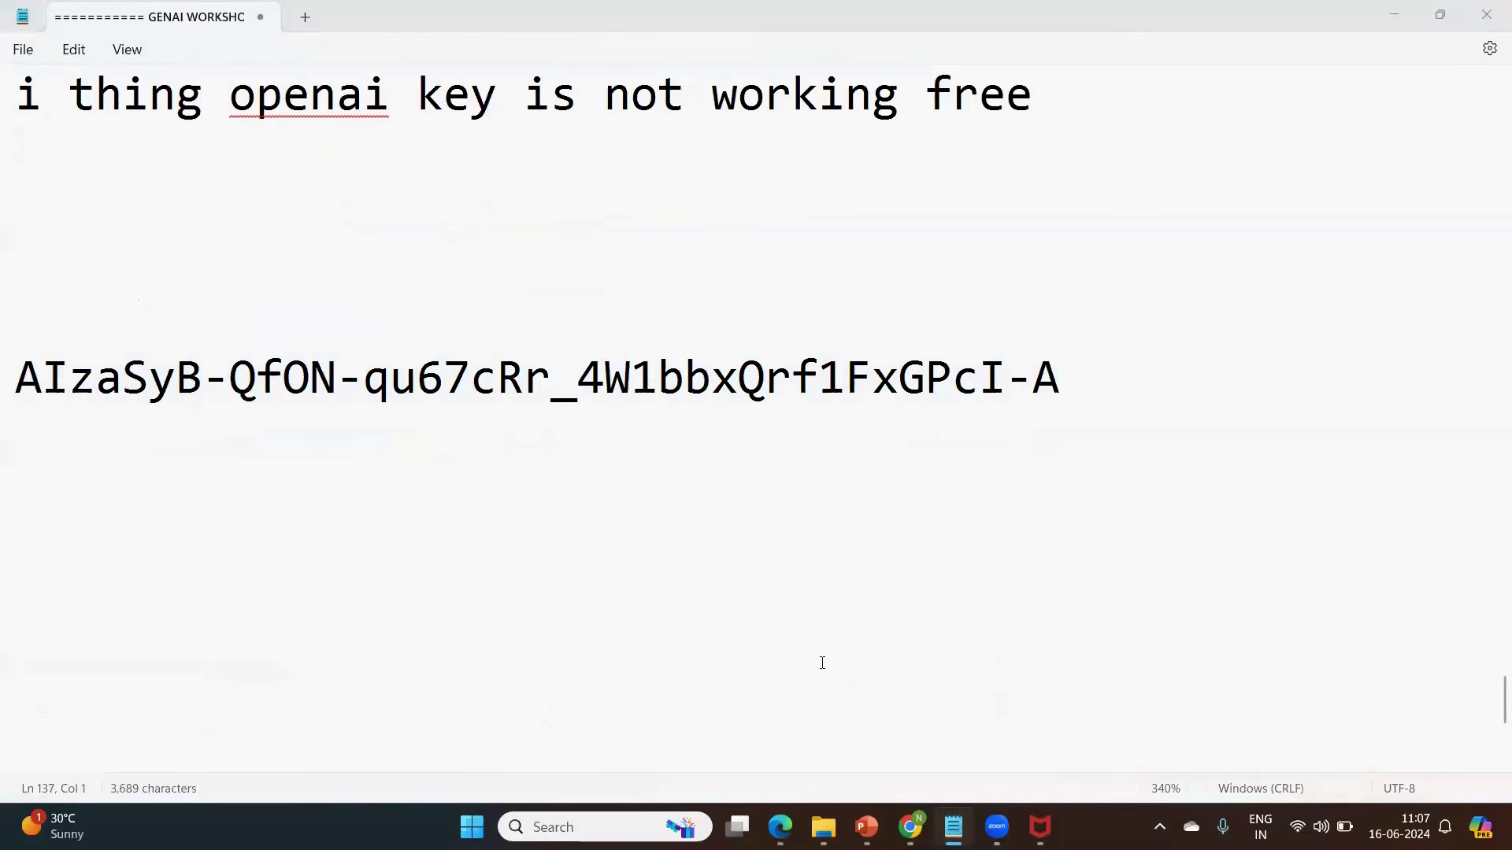
Below the pasted API key, after one blank line, add the note "we will do handson using python code"
left_click(1099, 390)
key("Return")
key("Return")
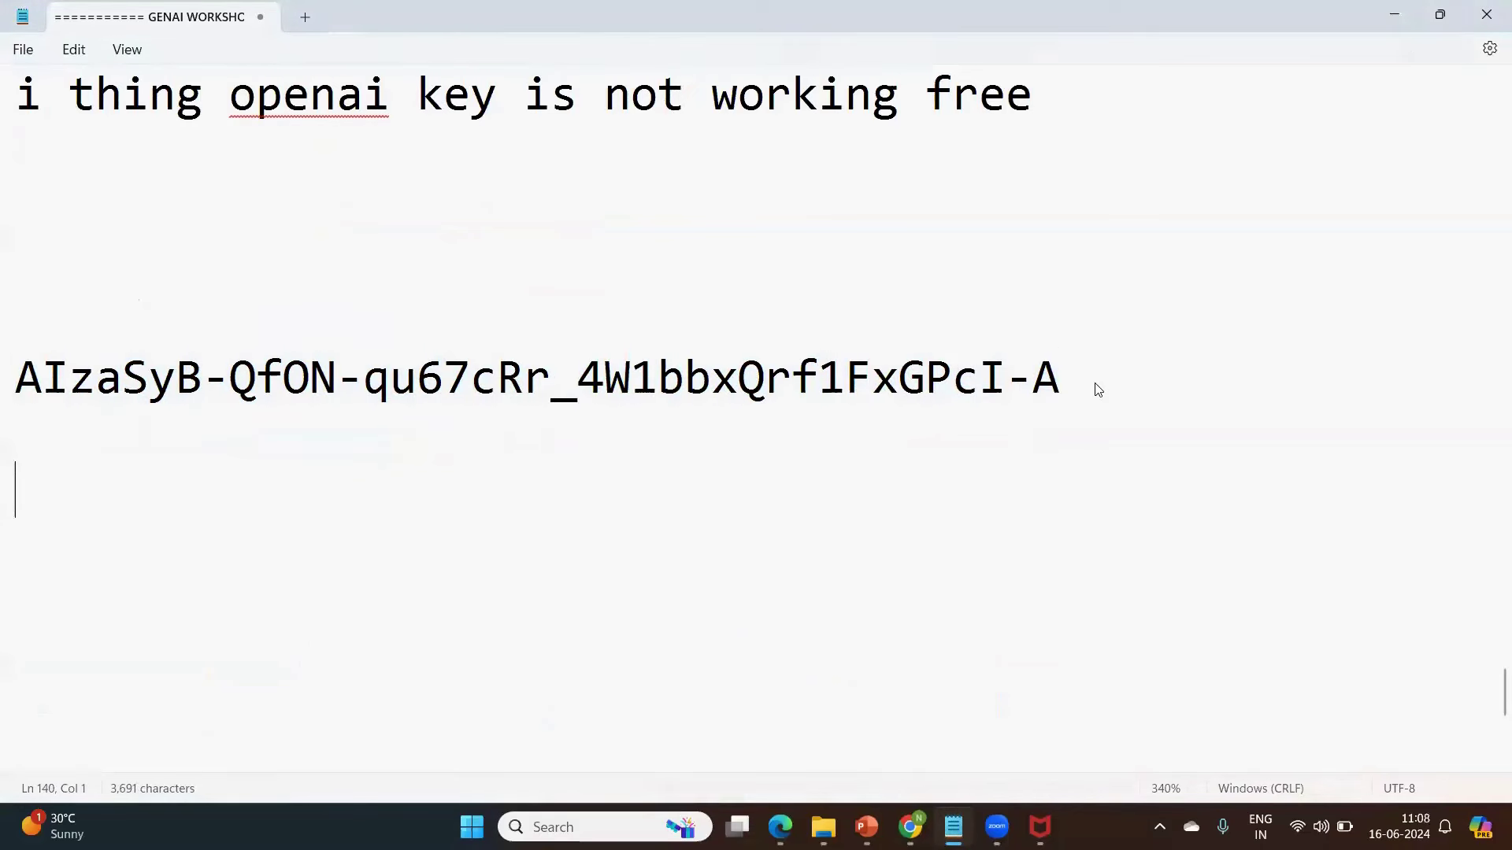
type("We ne")
key("BackSpace")
key("BackSpace")
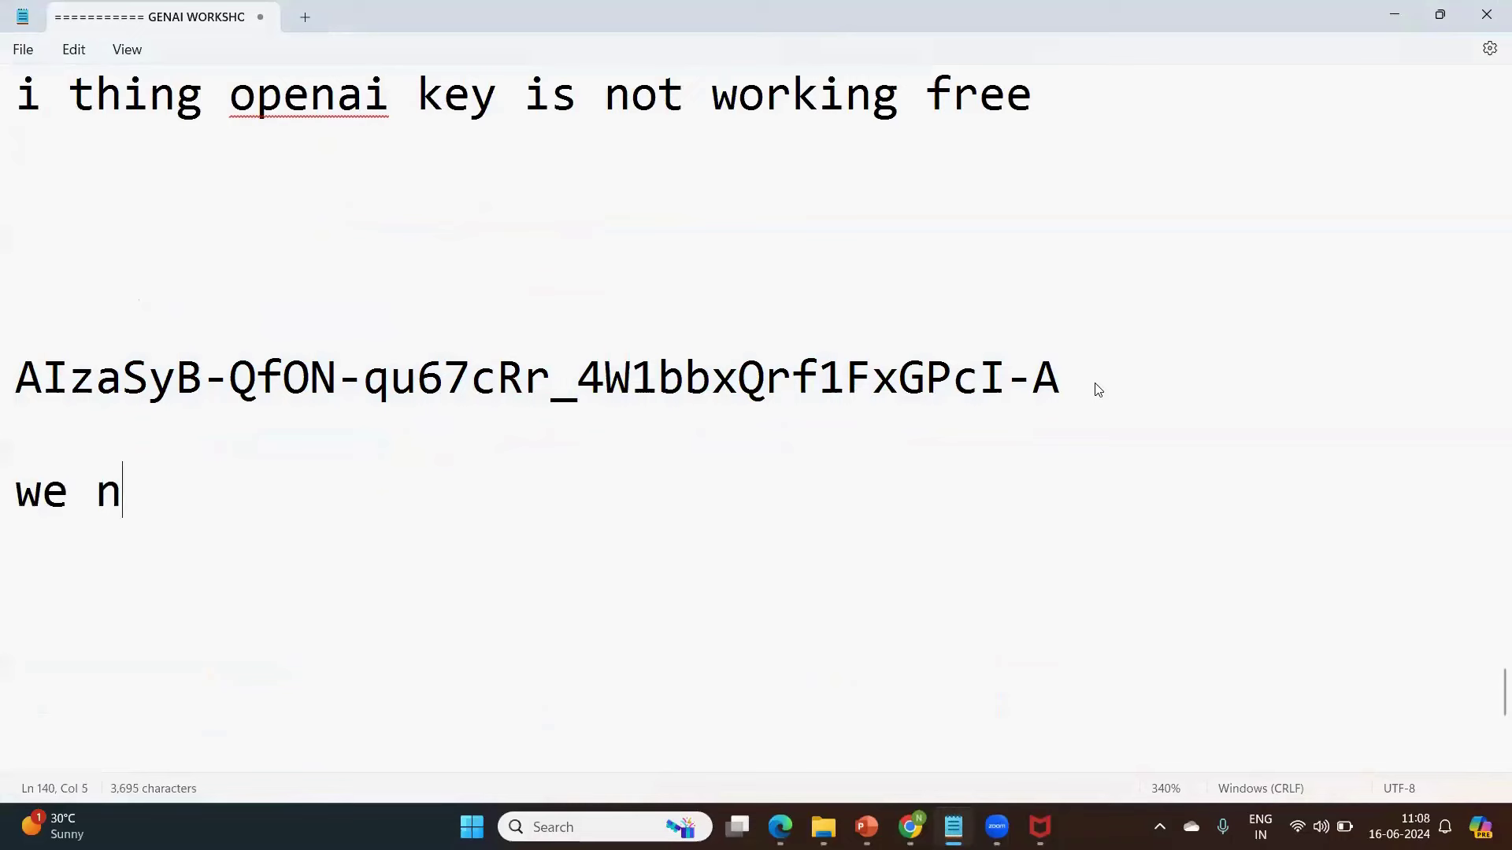
type("will do")
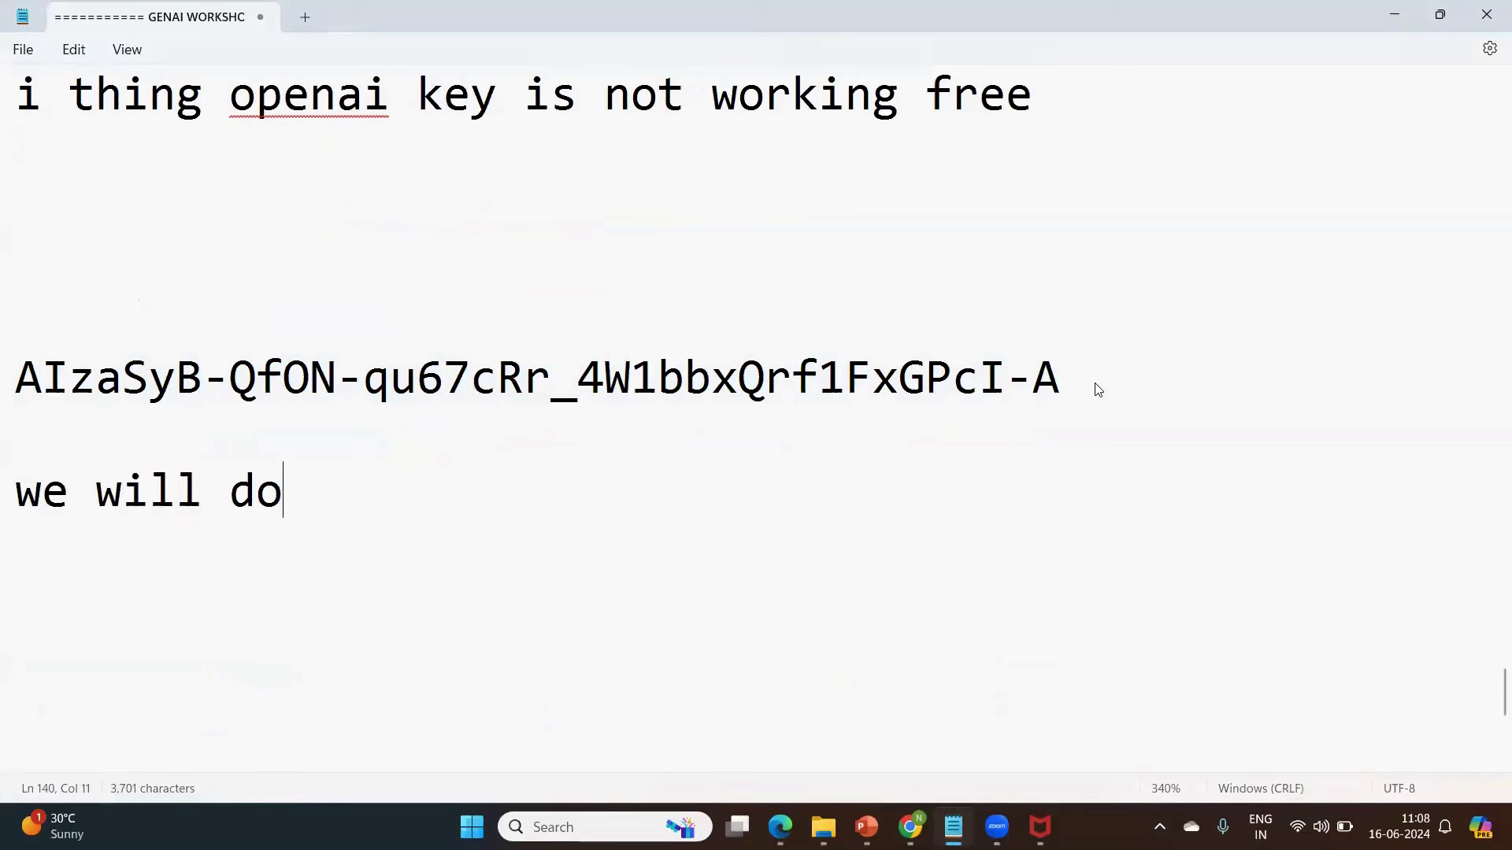
type(" handson")
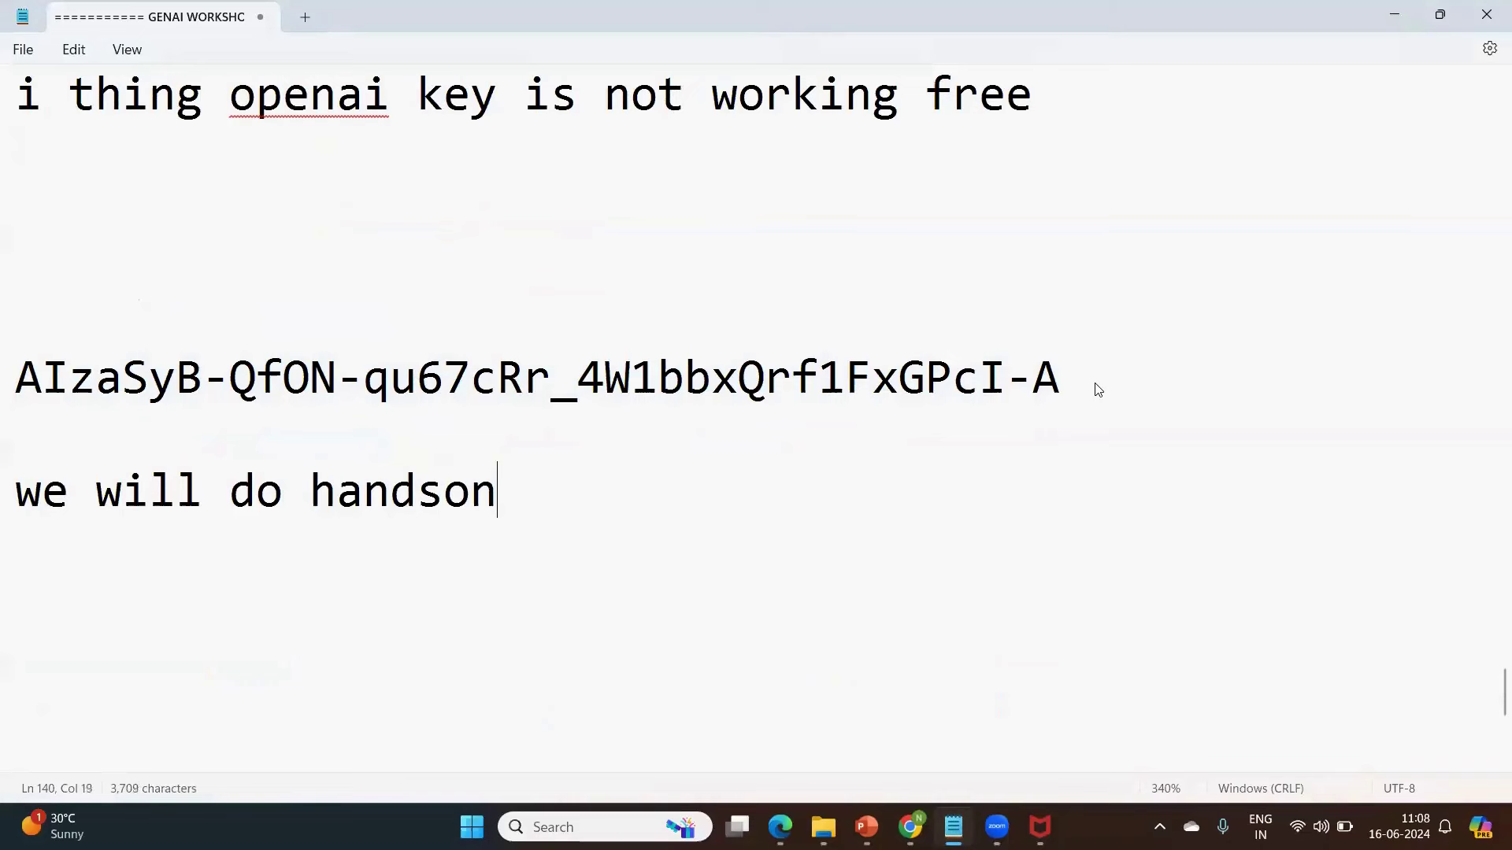
type(" using p")
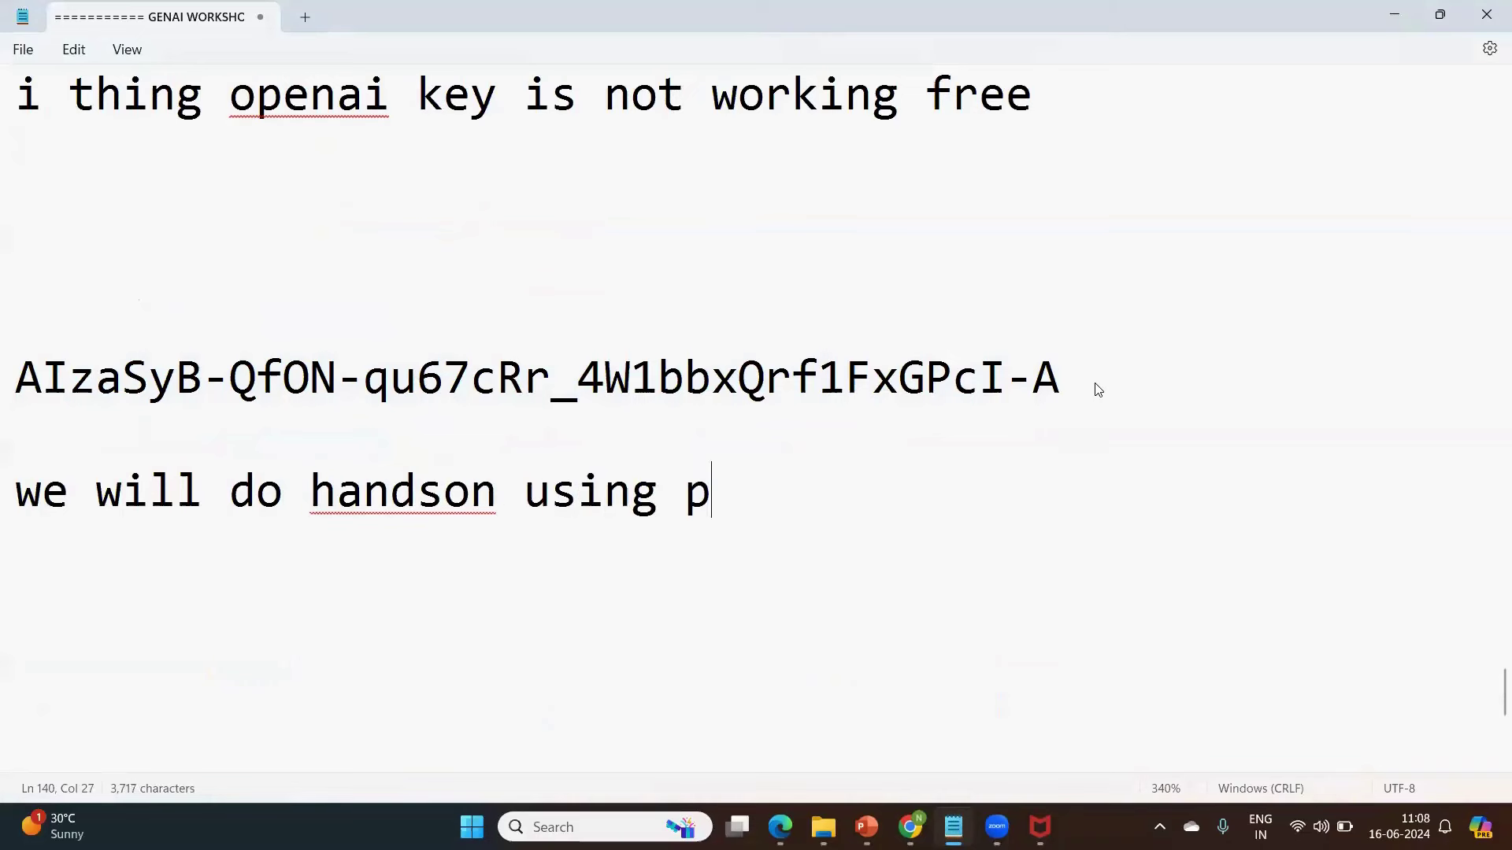
type("ython code")
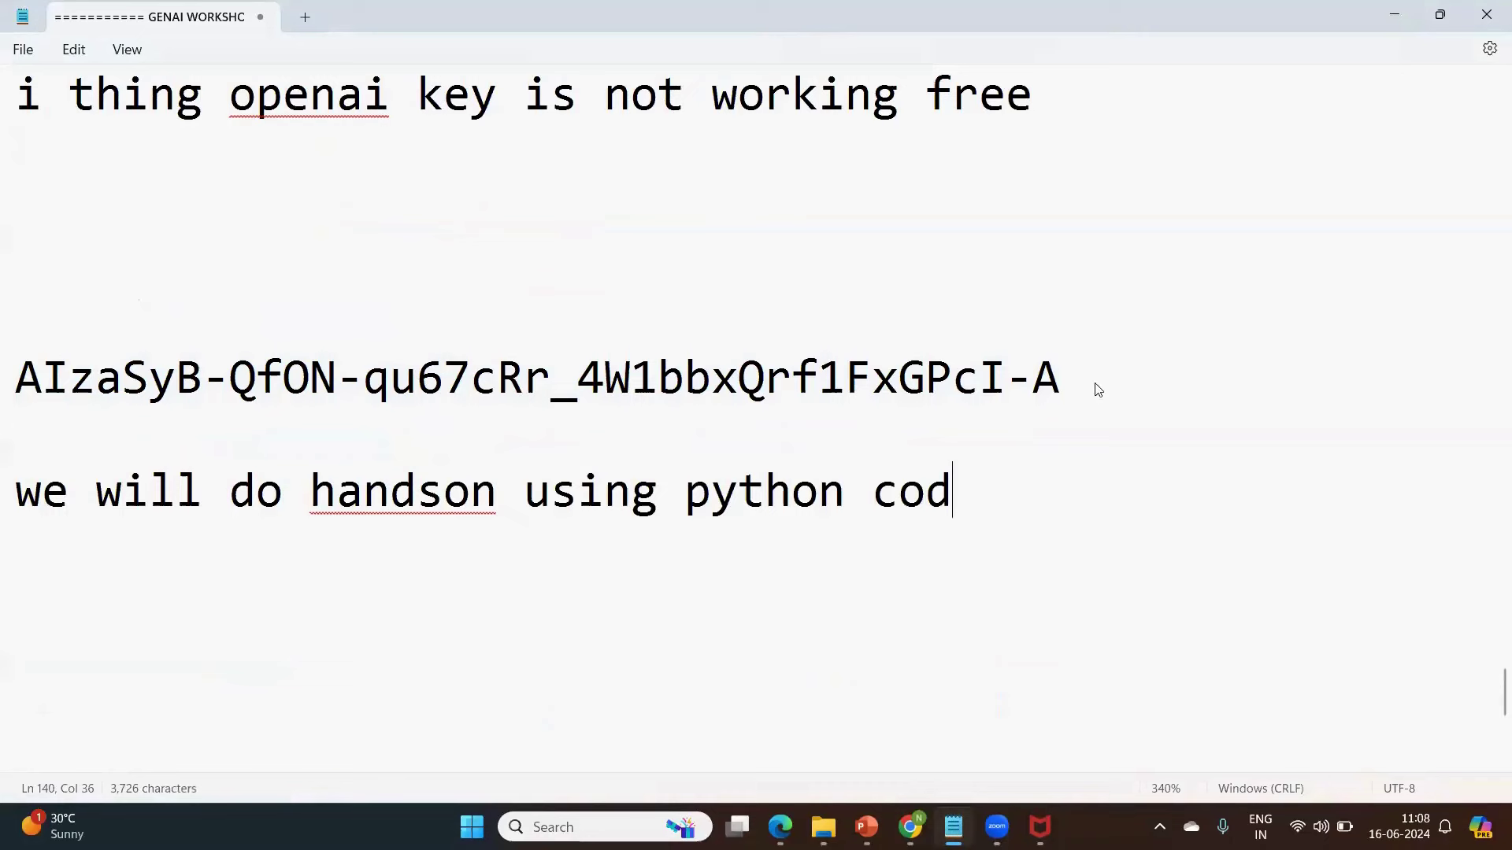
Start a new line below the Python note and correct "handson" to the spelling suggestion "hands-on"
key("Return")
left_click(389, 508)
right_click(389, 510)
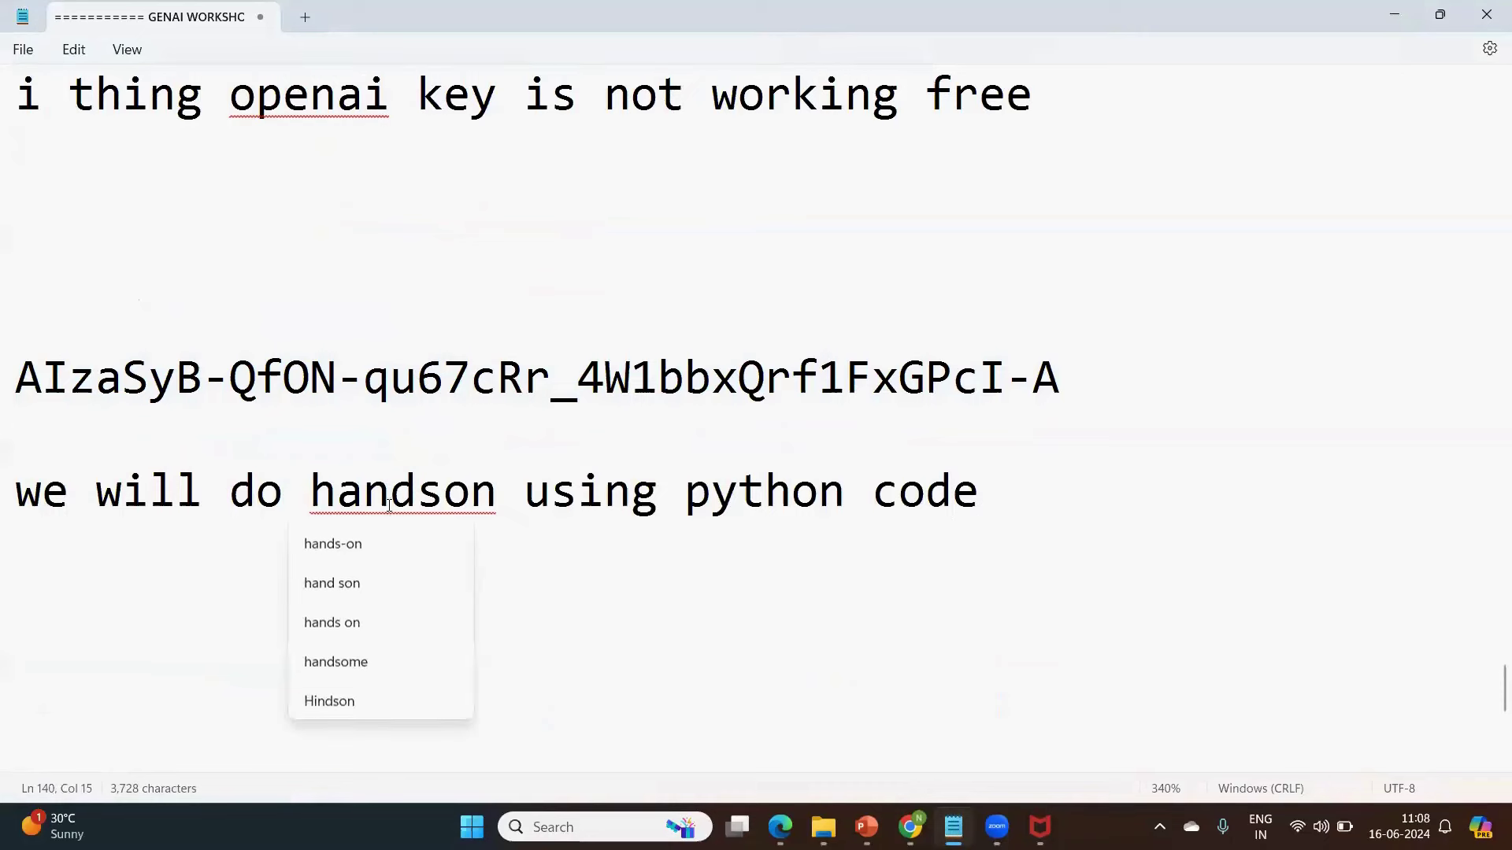
left_click(378, 550)
Add the line "you no need to install python code" below the hands-on note, followed by a blank line
left_click(132, 574)
type("y")
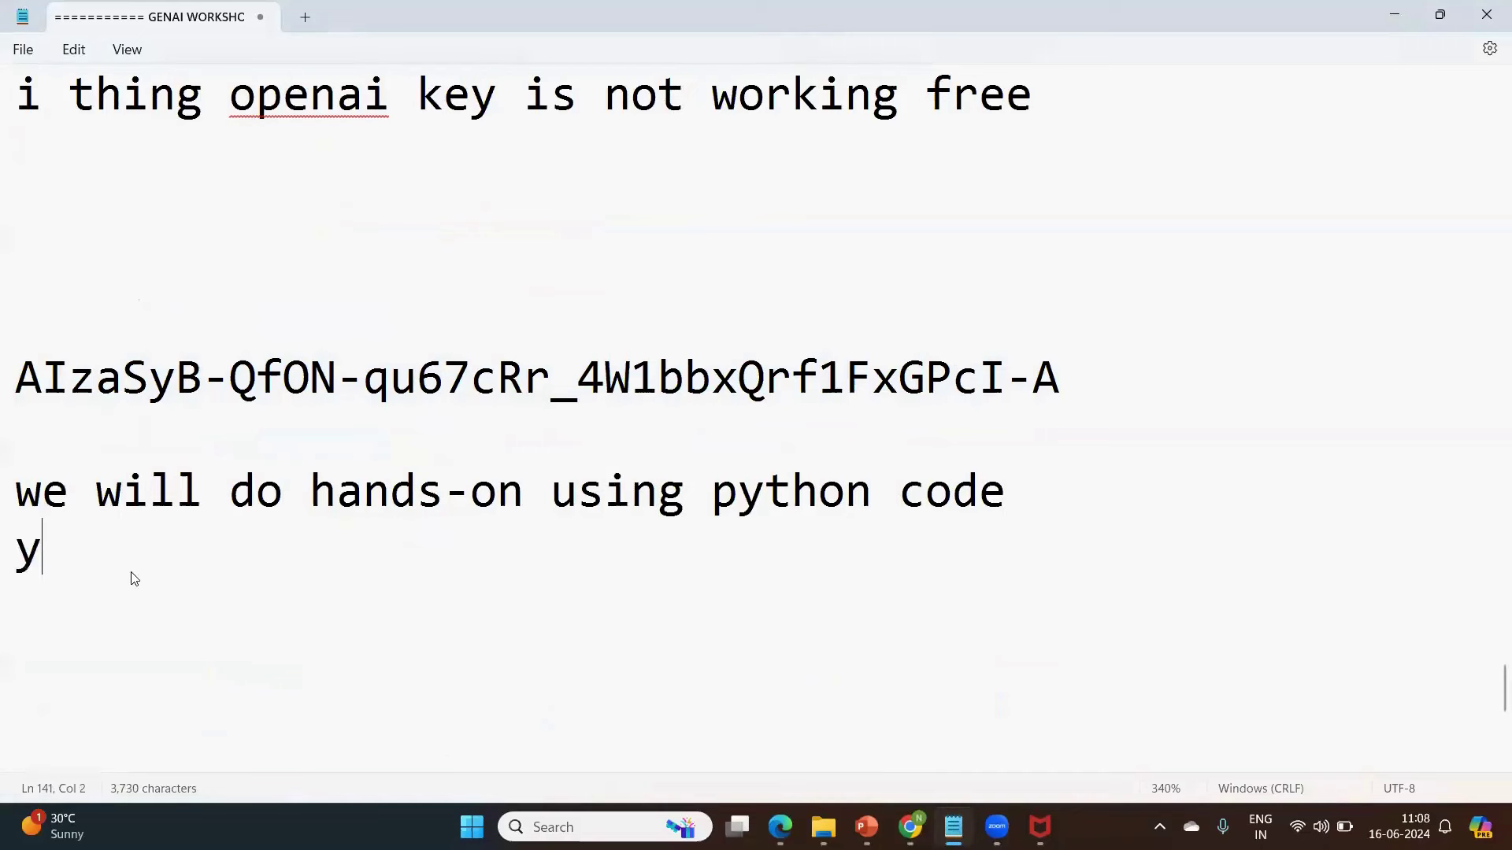
type("ou no ne")
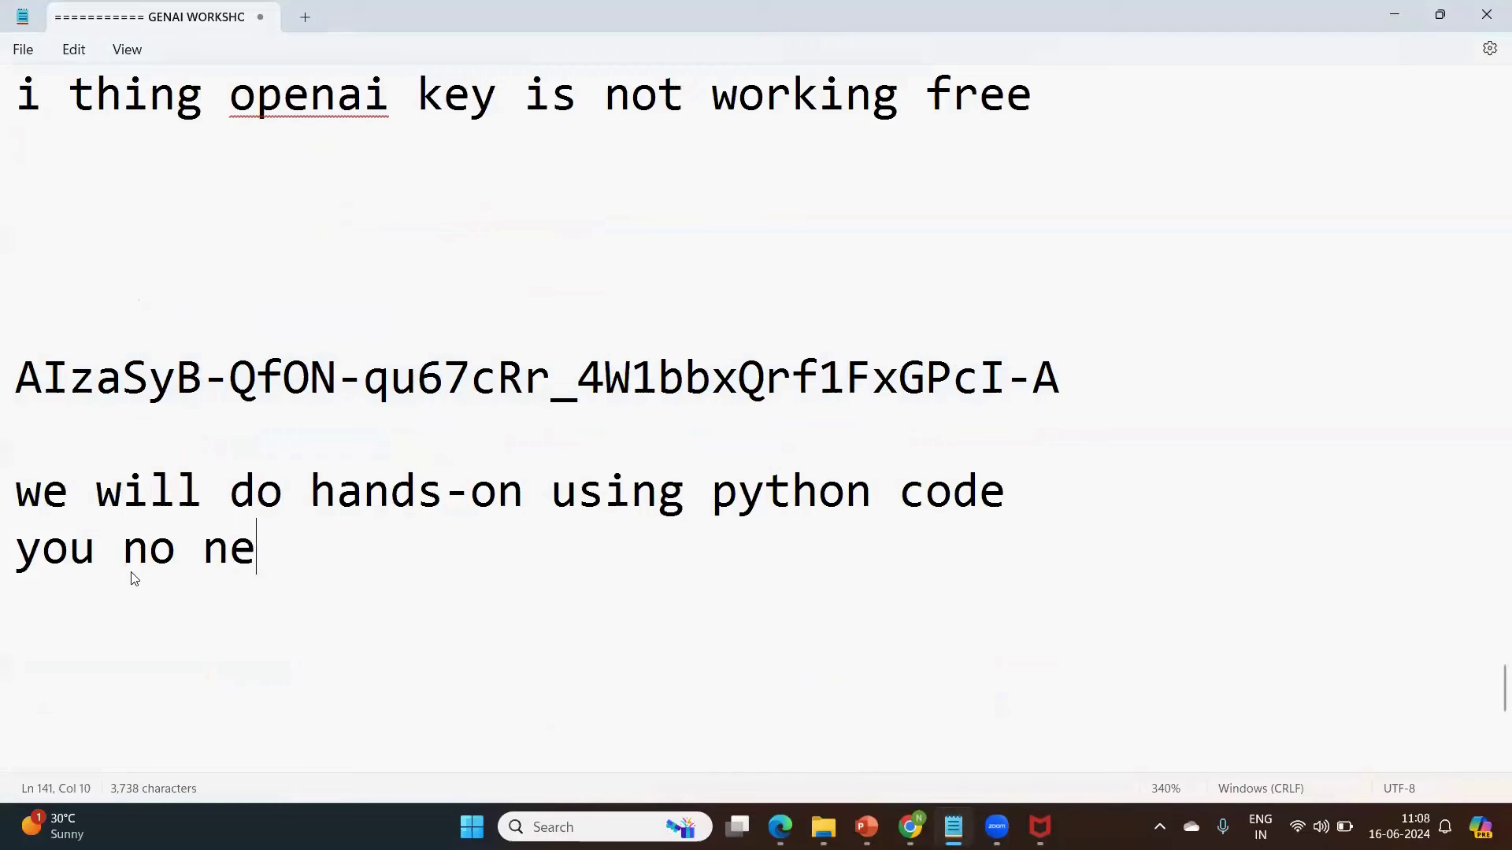
type("ed to in")
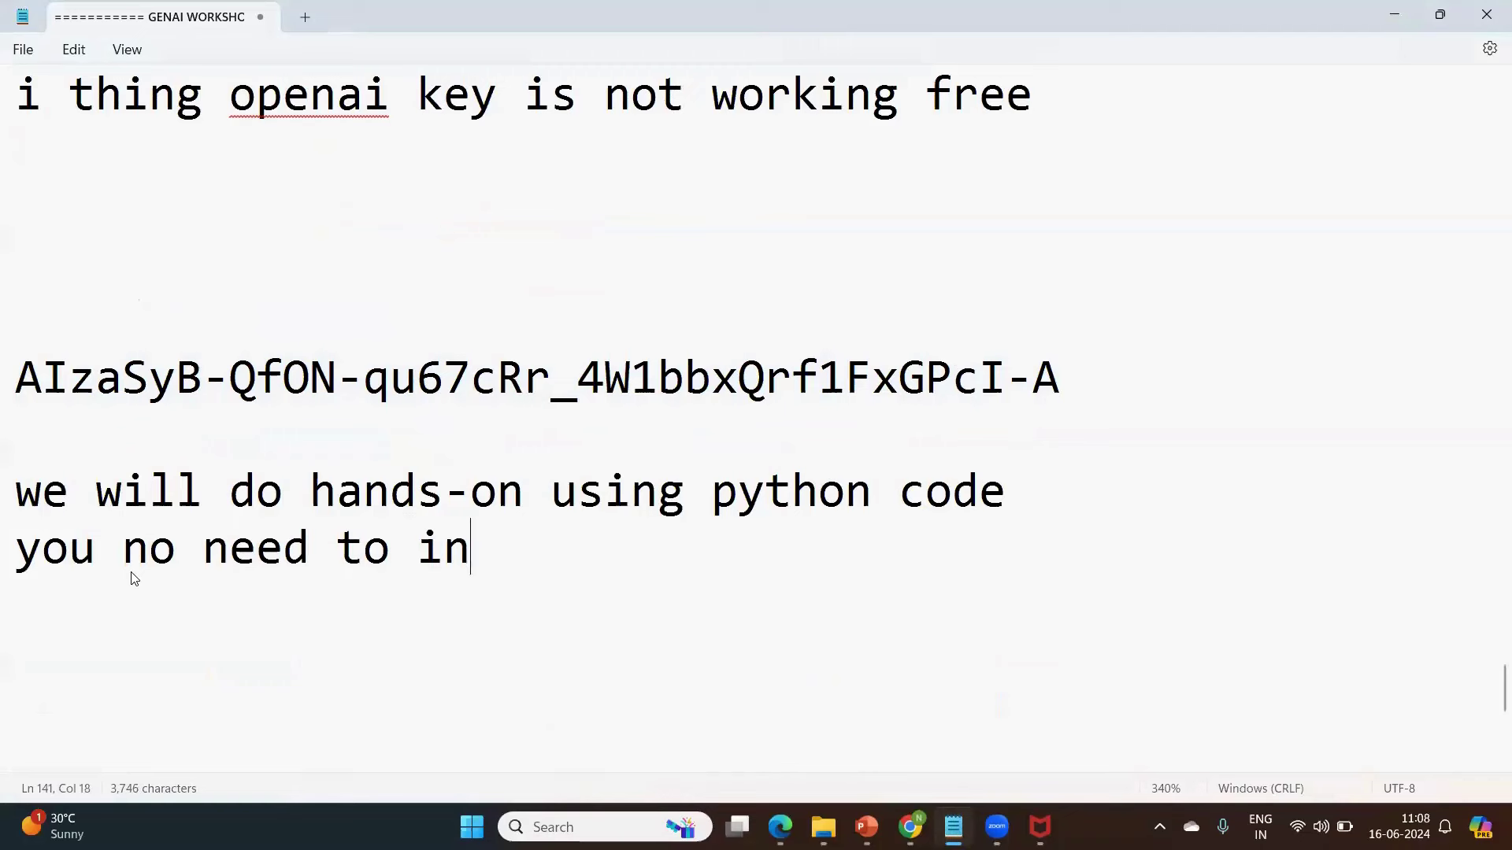
type("stall pyt")
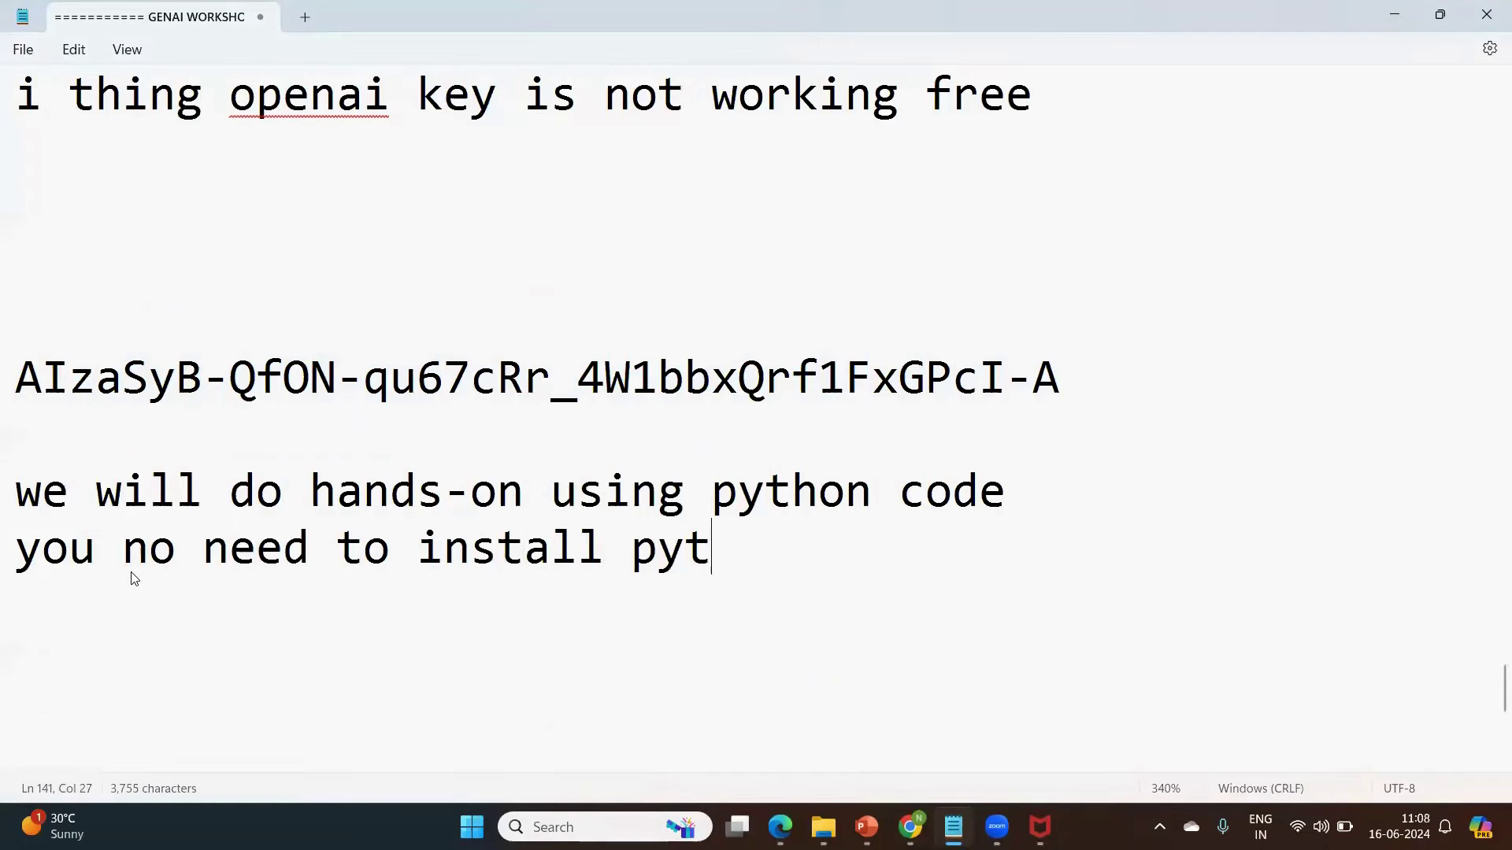
type("hon oc")
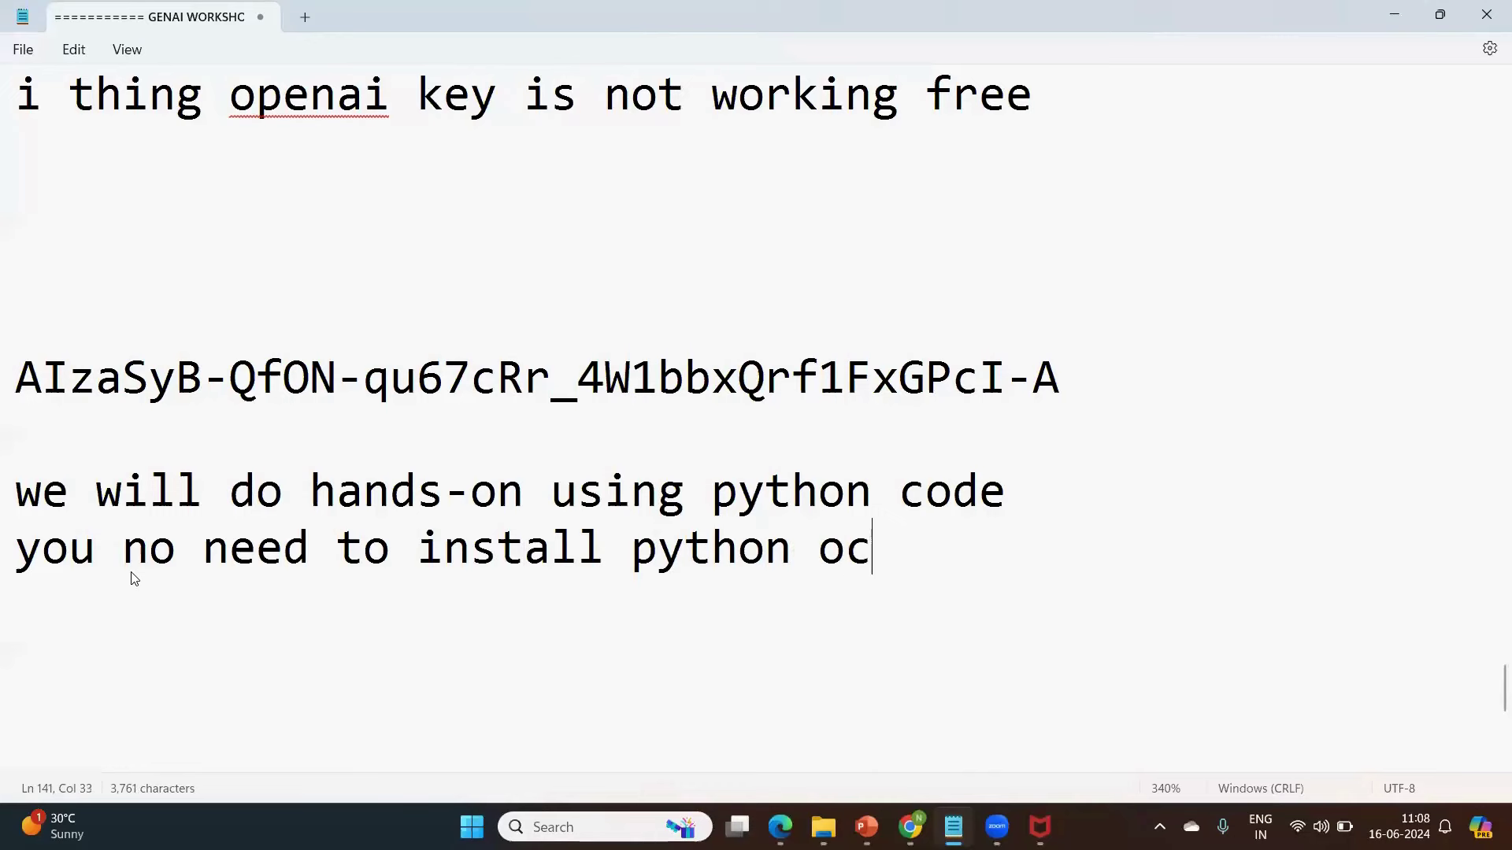
key("BackSpace")
key("BackSpace")
type("code")
key("Return")
key("Return")
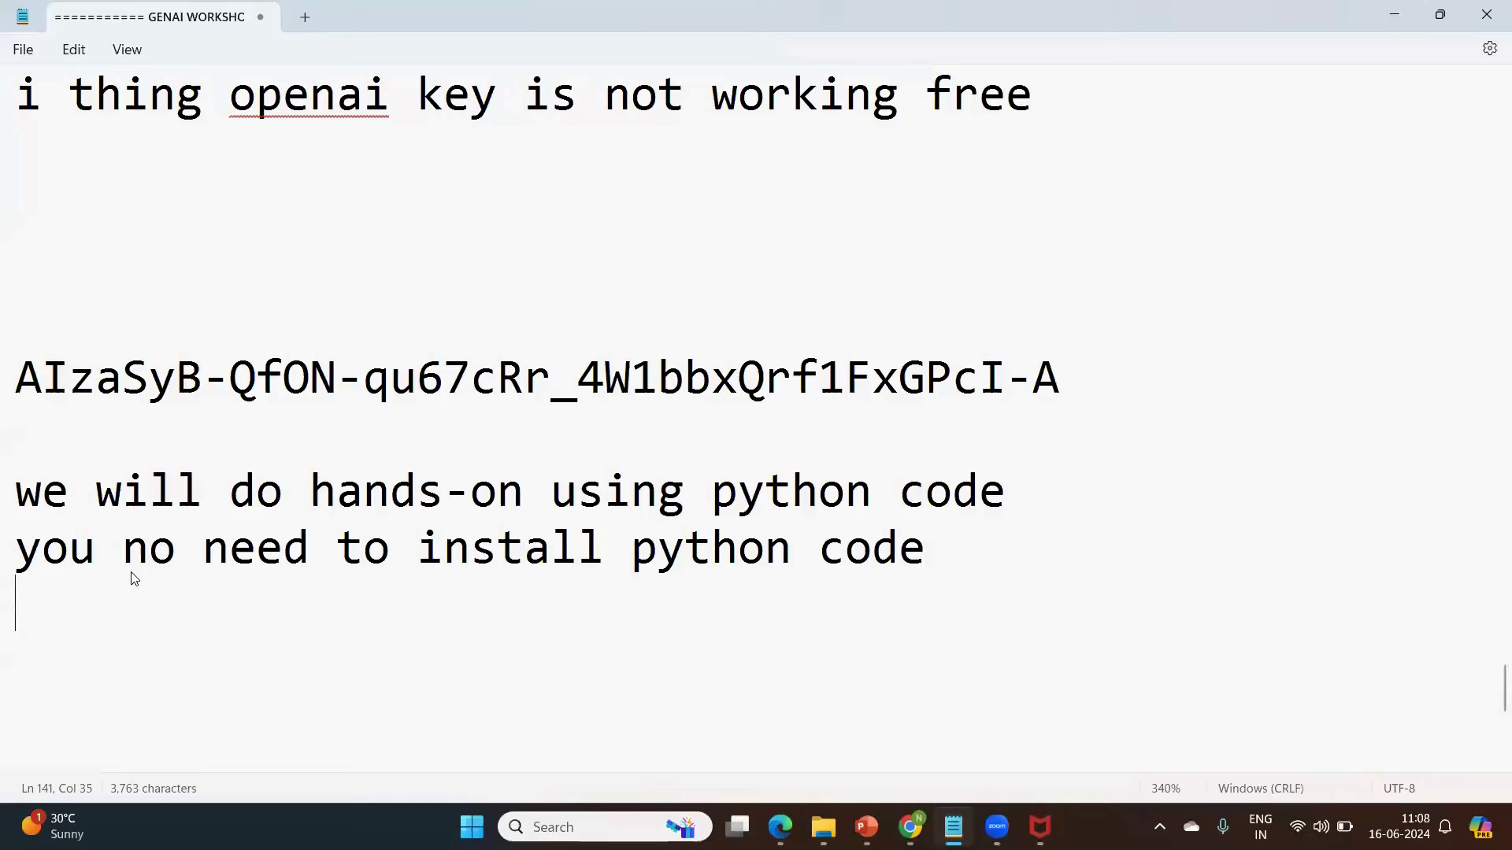
Write "Google colab note book" as the next line of the notes and end it with a line break
type("Goog")
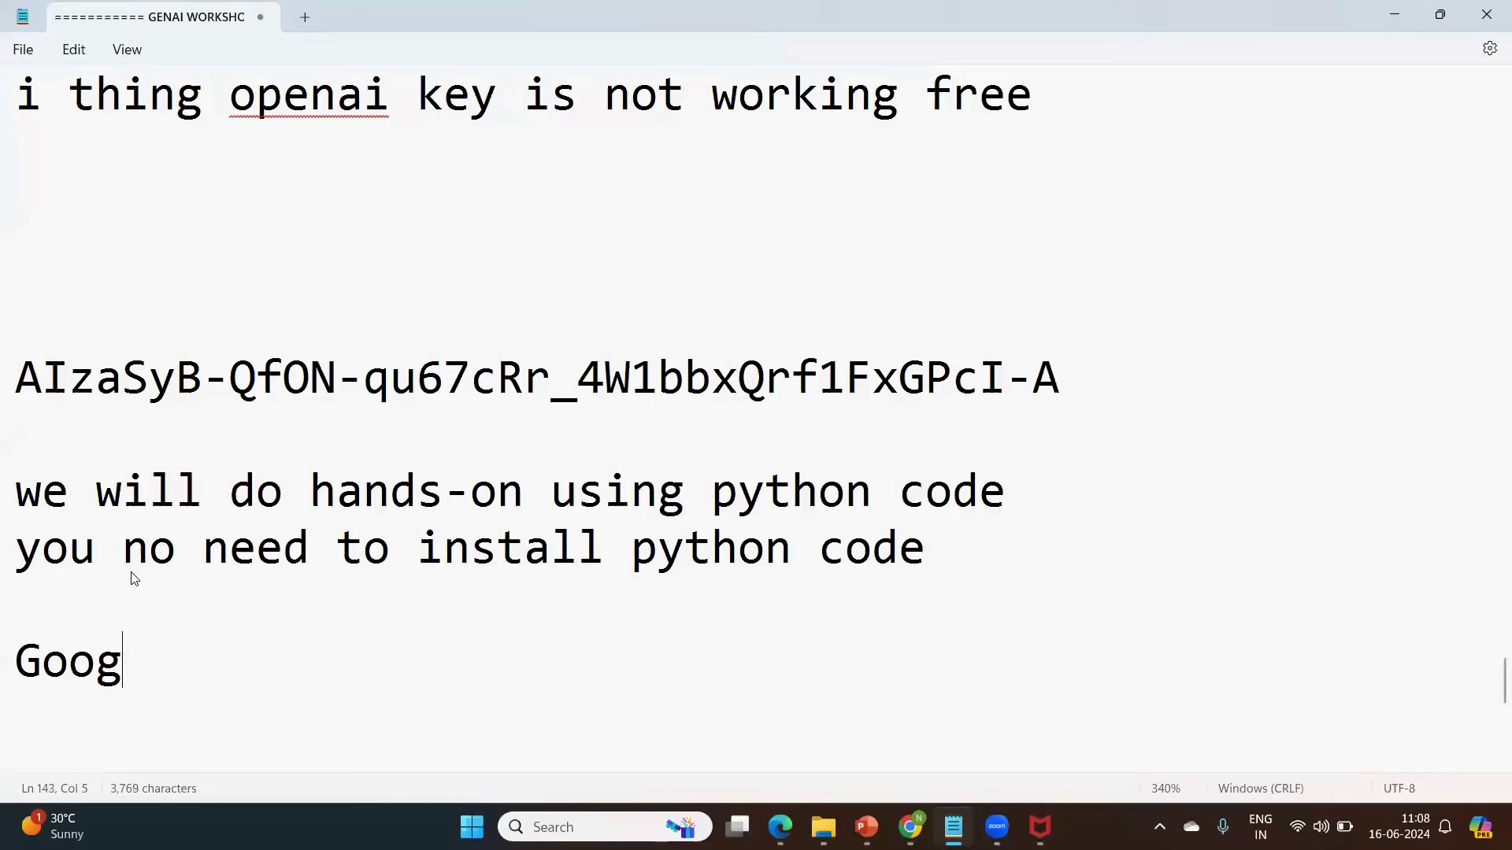
type("le colab")
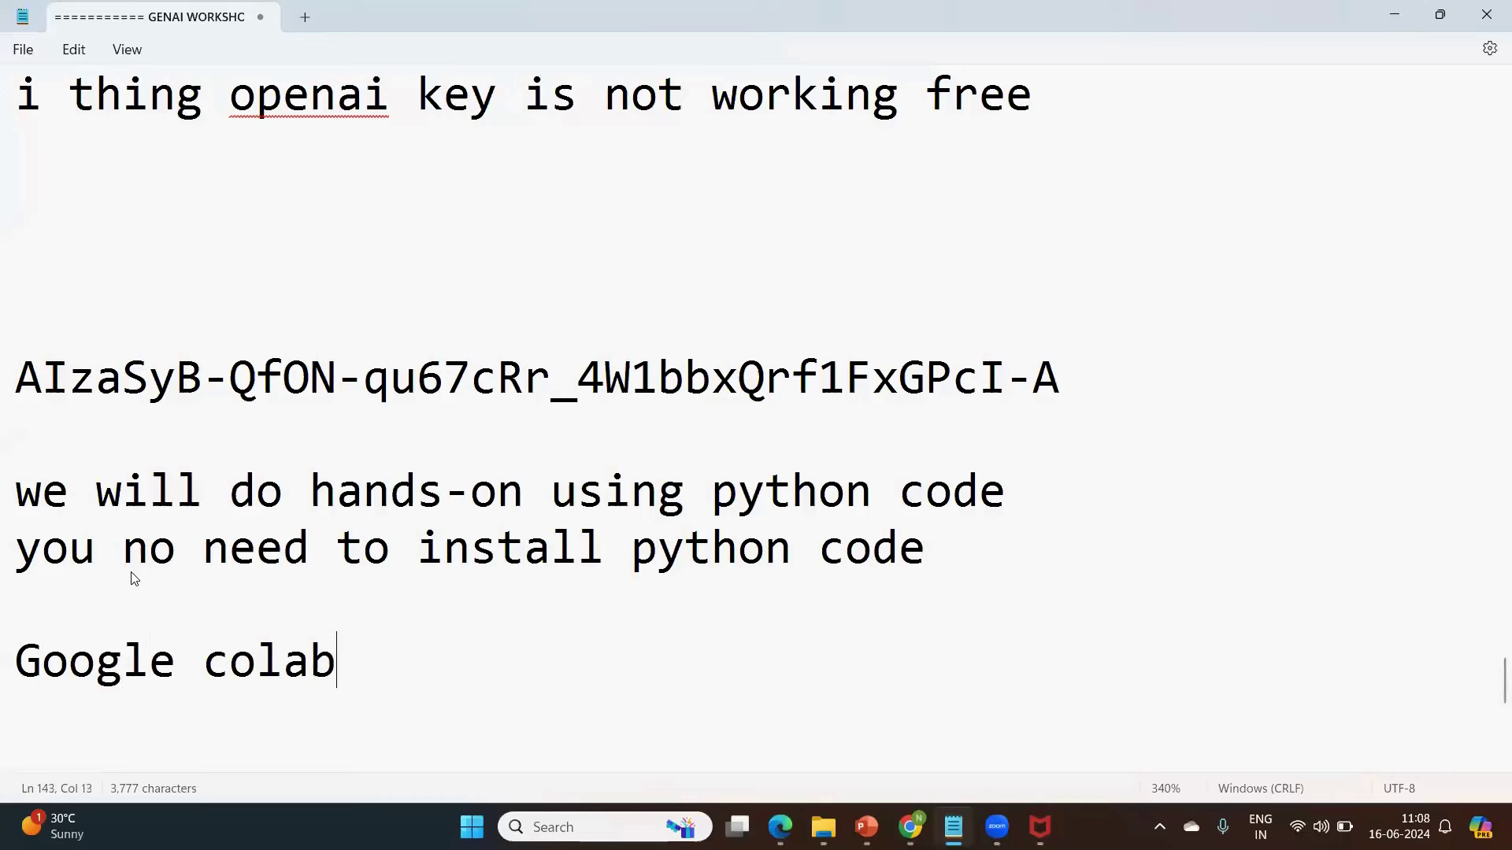
type(" note")
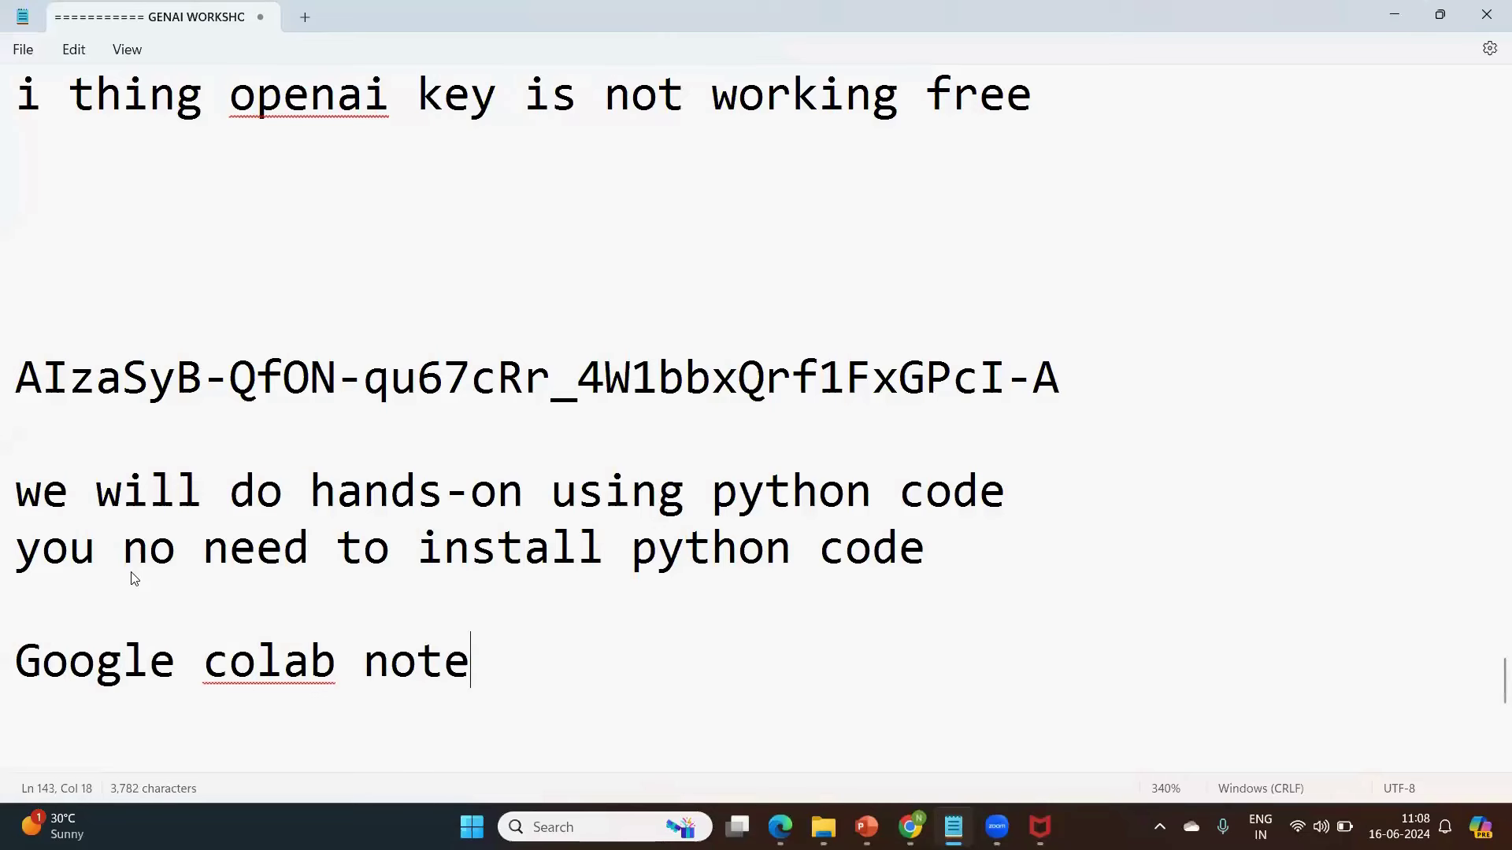
type(" book")
key("Return")
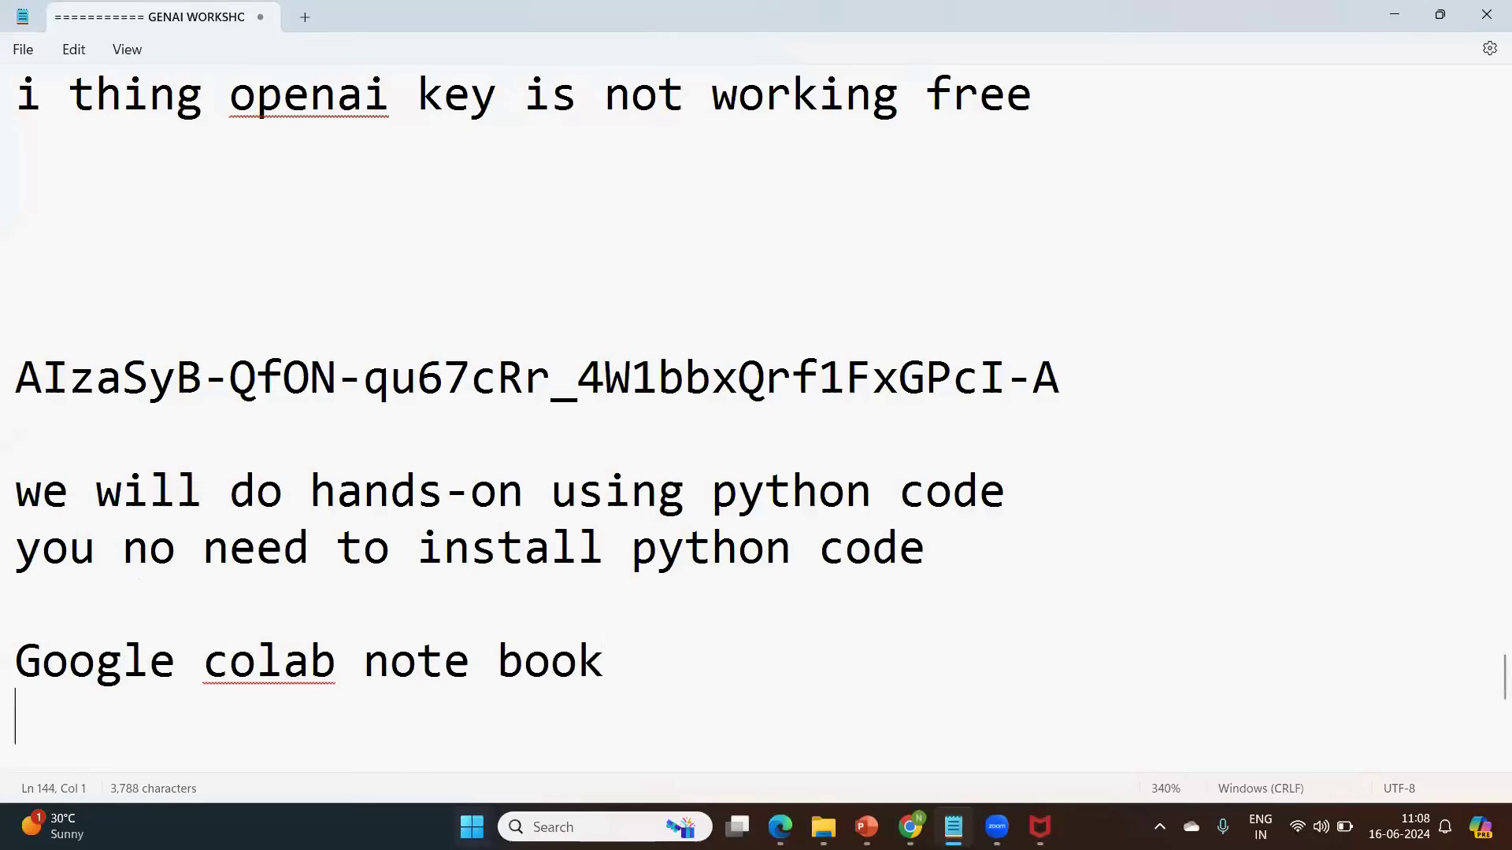
Switch to Chrome and search Google for "google colab" in a new tab
key("alt+Tab")
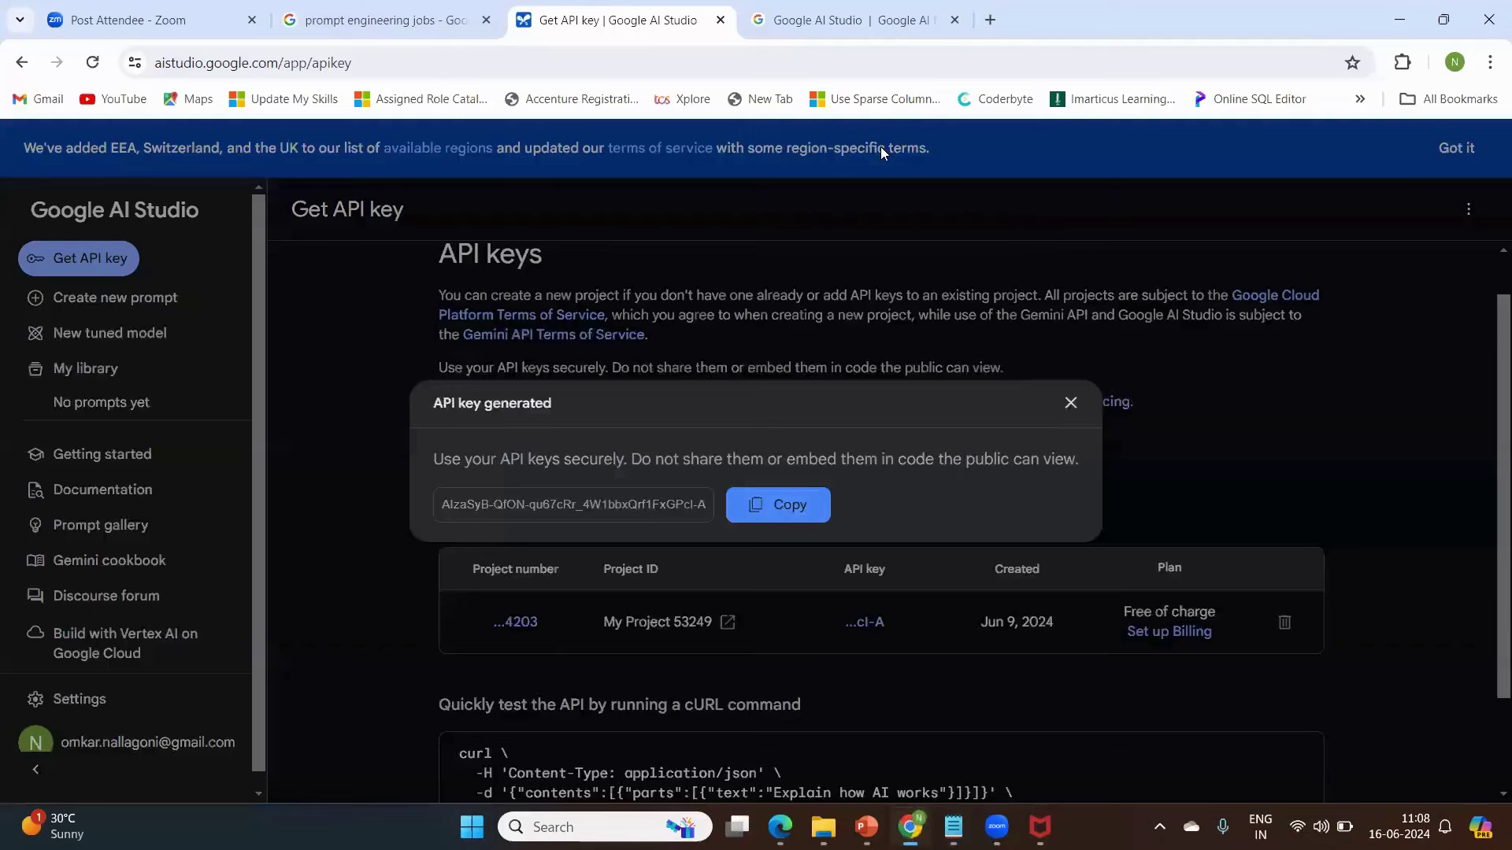
left_click(991, 21)
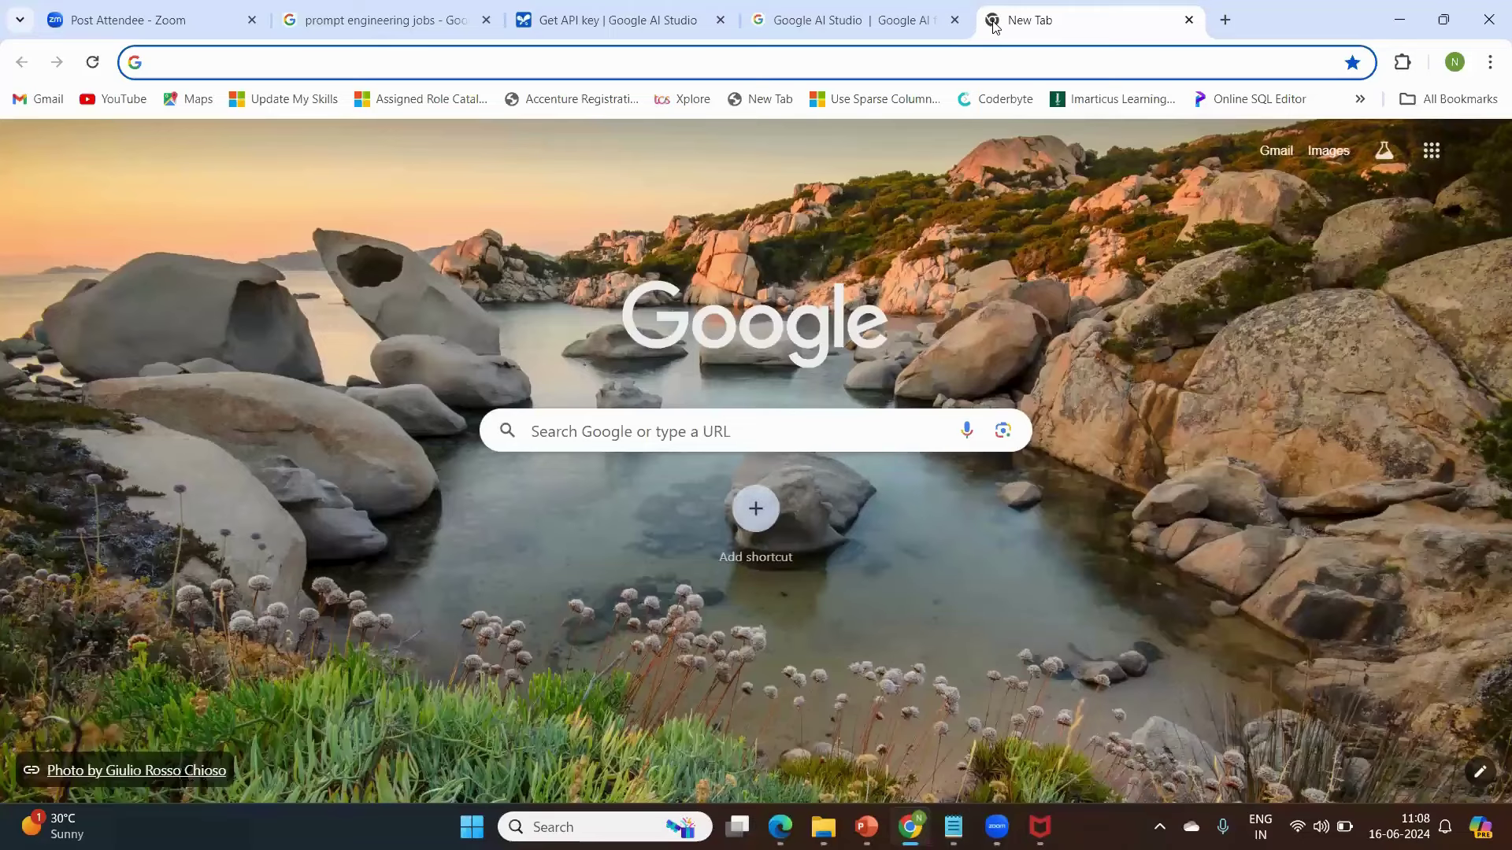
type("go")
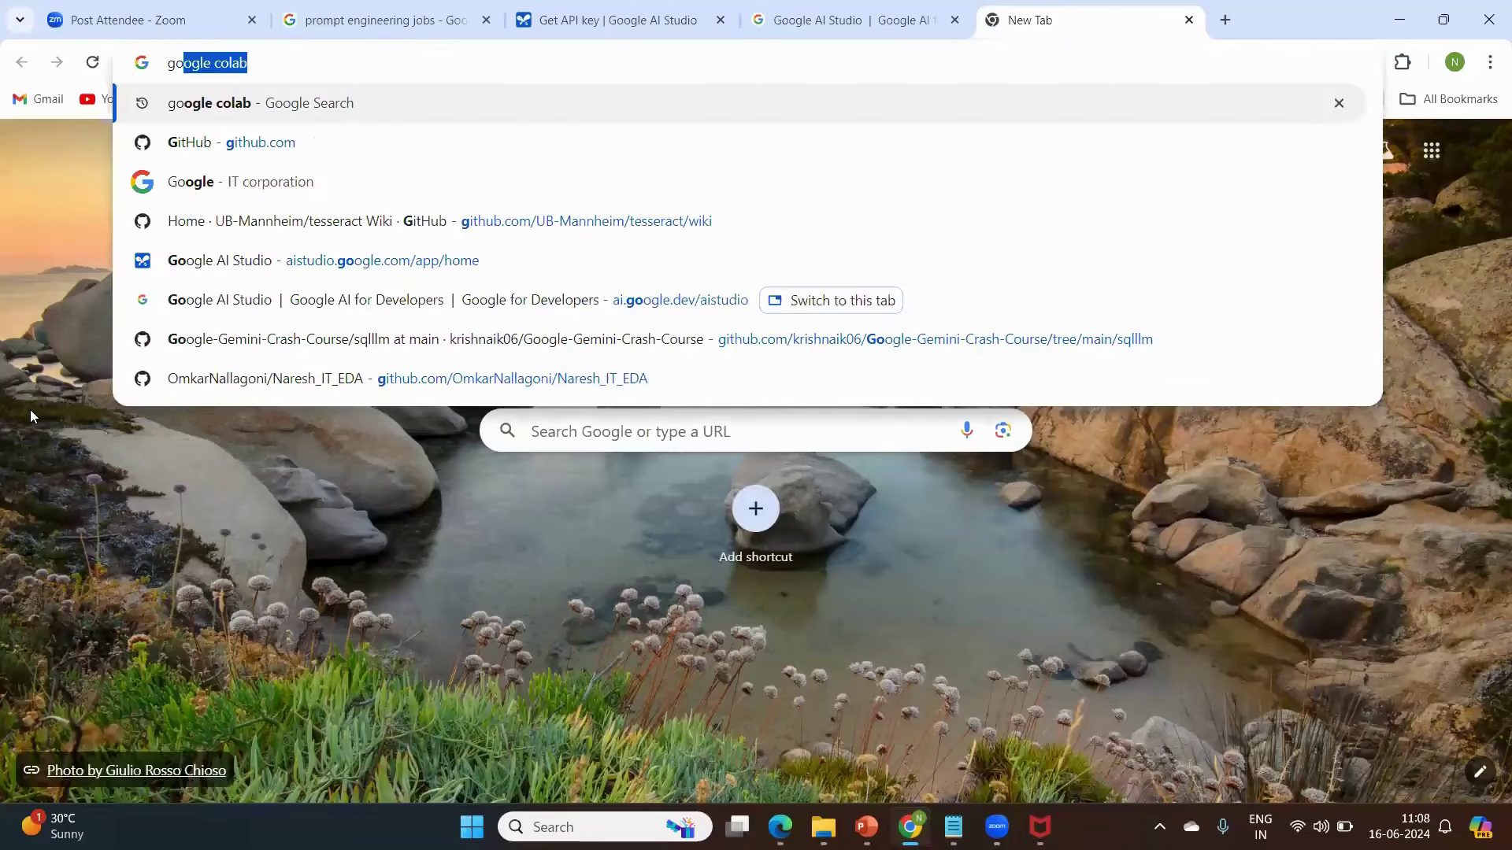
type("o")
key("Right")
key("Return")
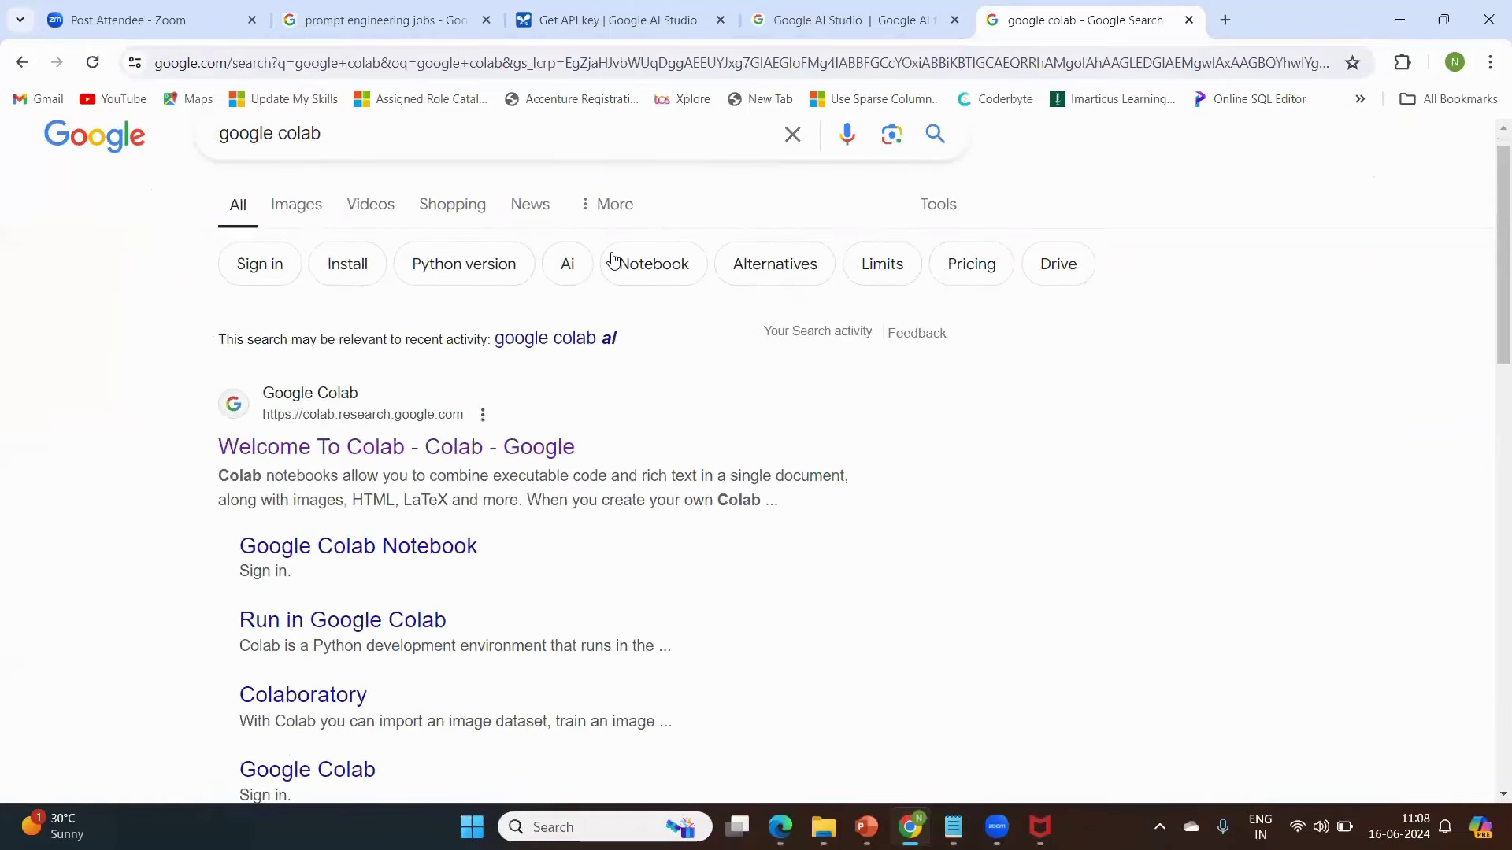
Open the Welcome To Colab page from the search results and dismiss the Open notebook dialog
left_click(613, 260)
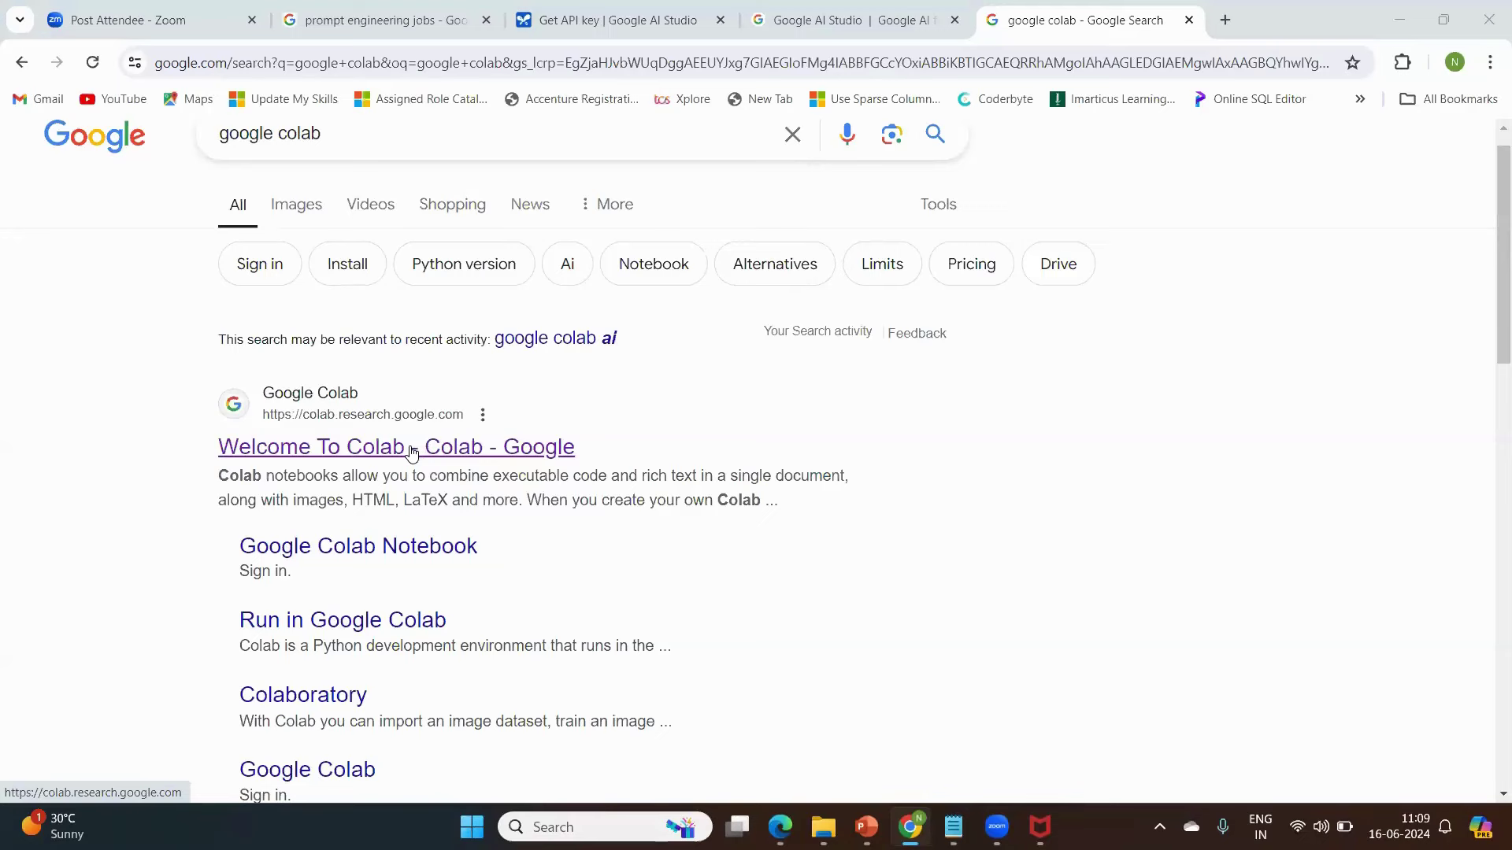
left_click(411, 453)
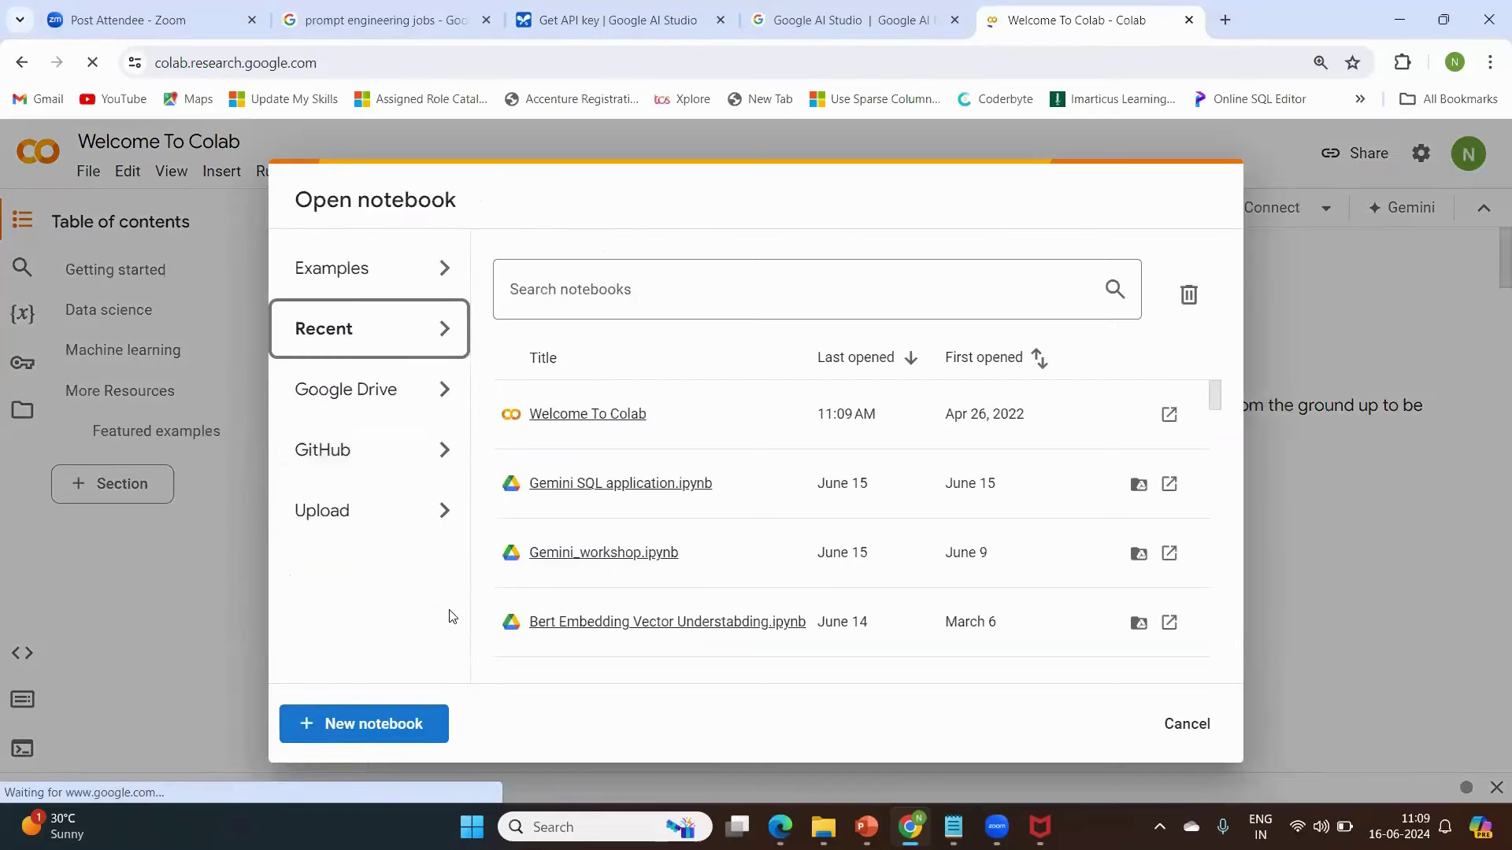
left_click(1187, 726)
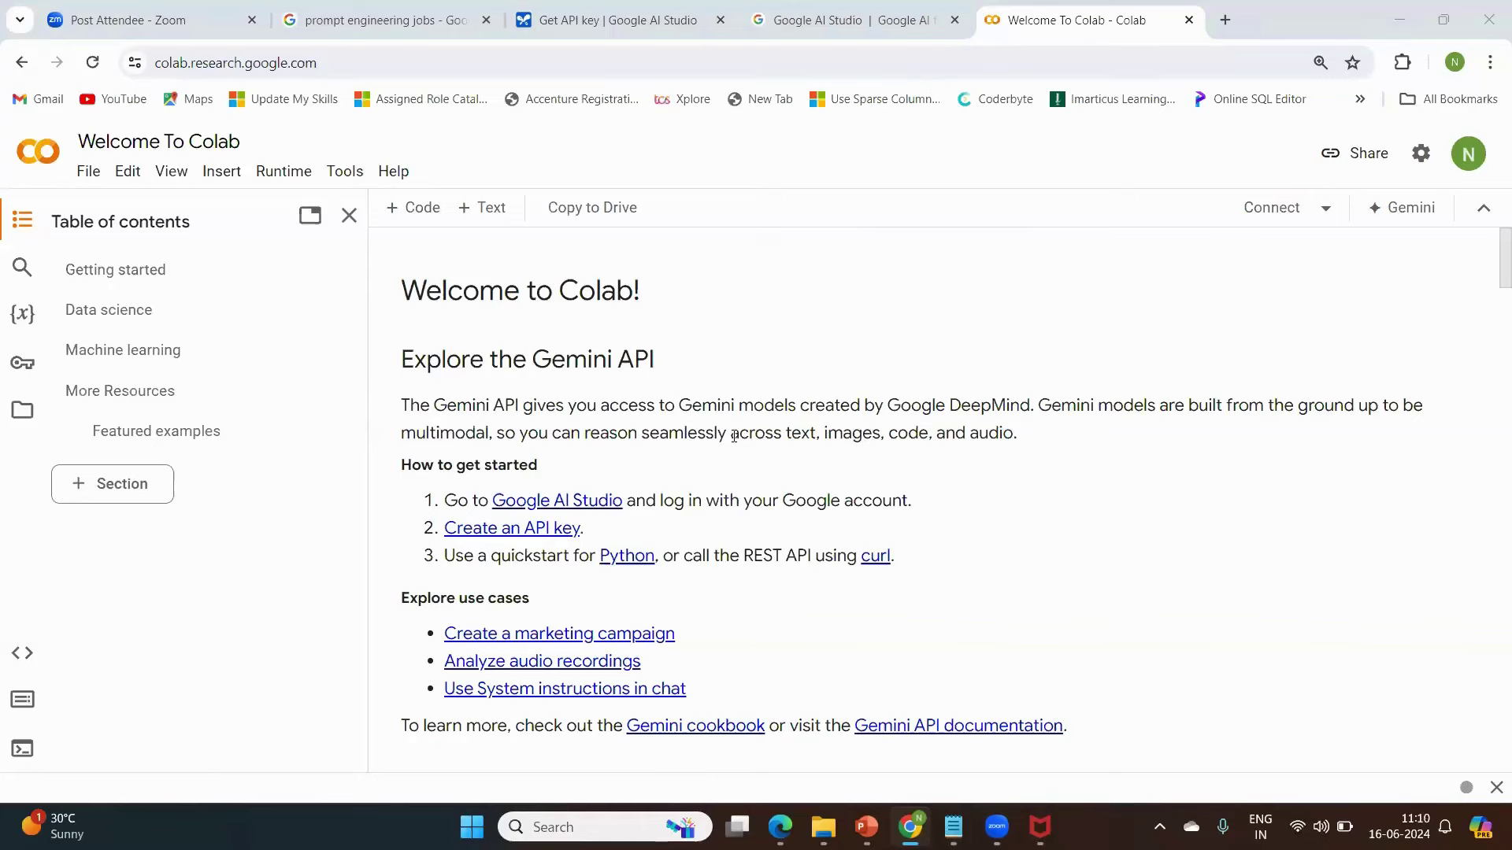
Examine the Explore the Gemini API introduction, highlighting its headings, description, and the Google AI Studio and Create an API key links
scroll(581, 563, "up", 4, "ctrl")
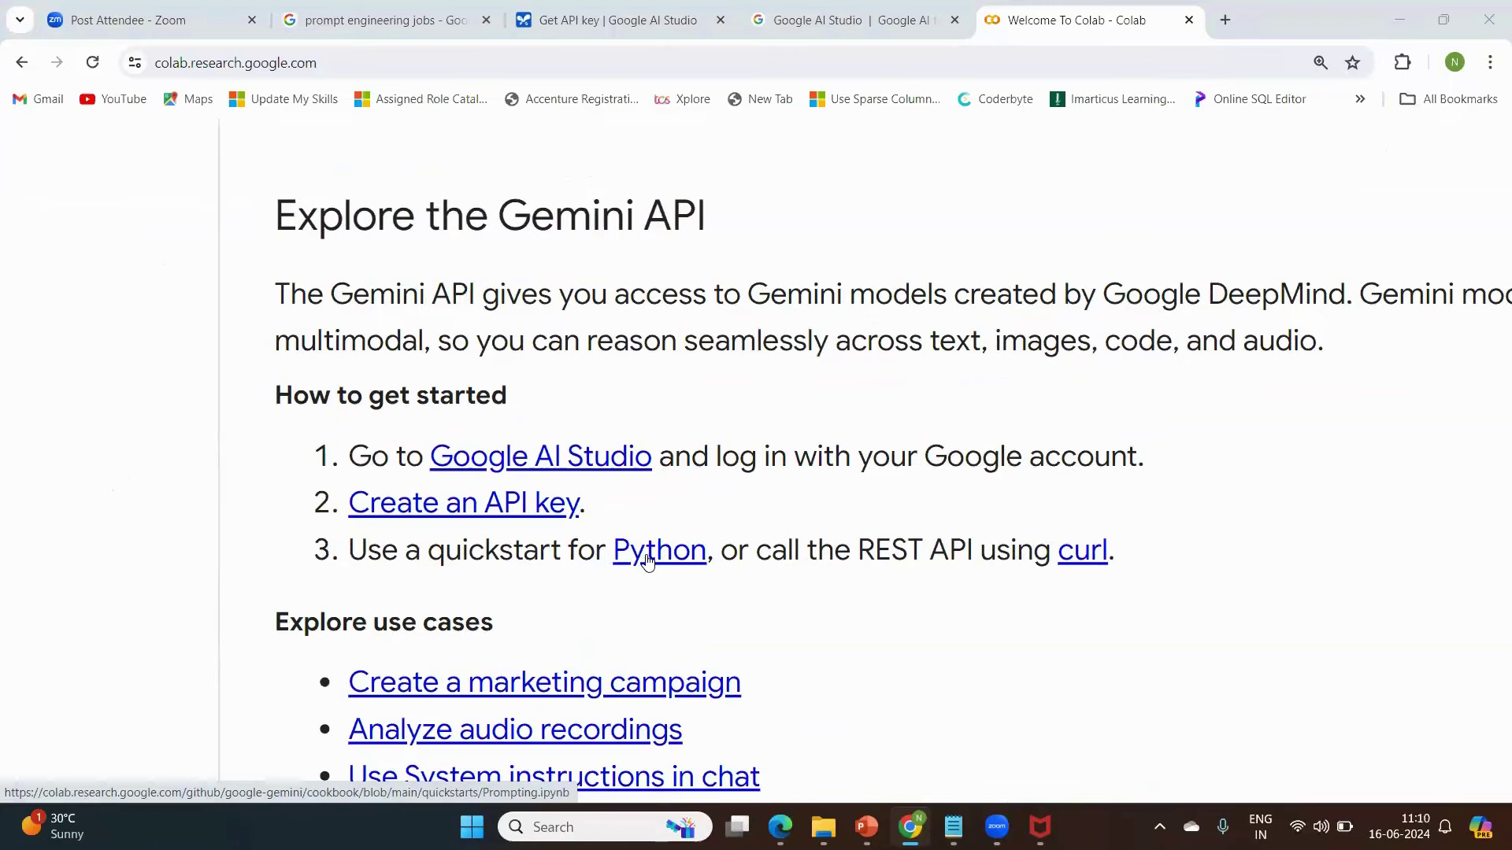
scroll(647, 561, "down", 4, "ctrl")
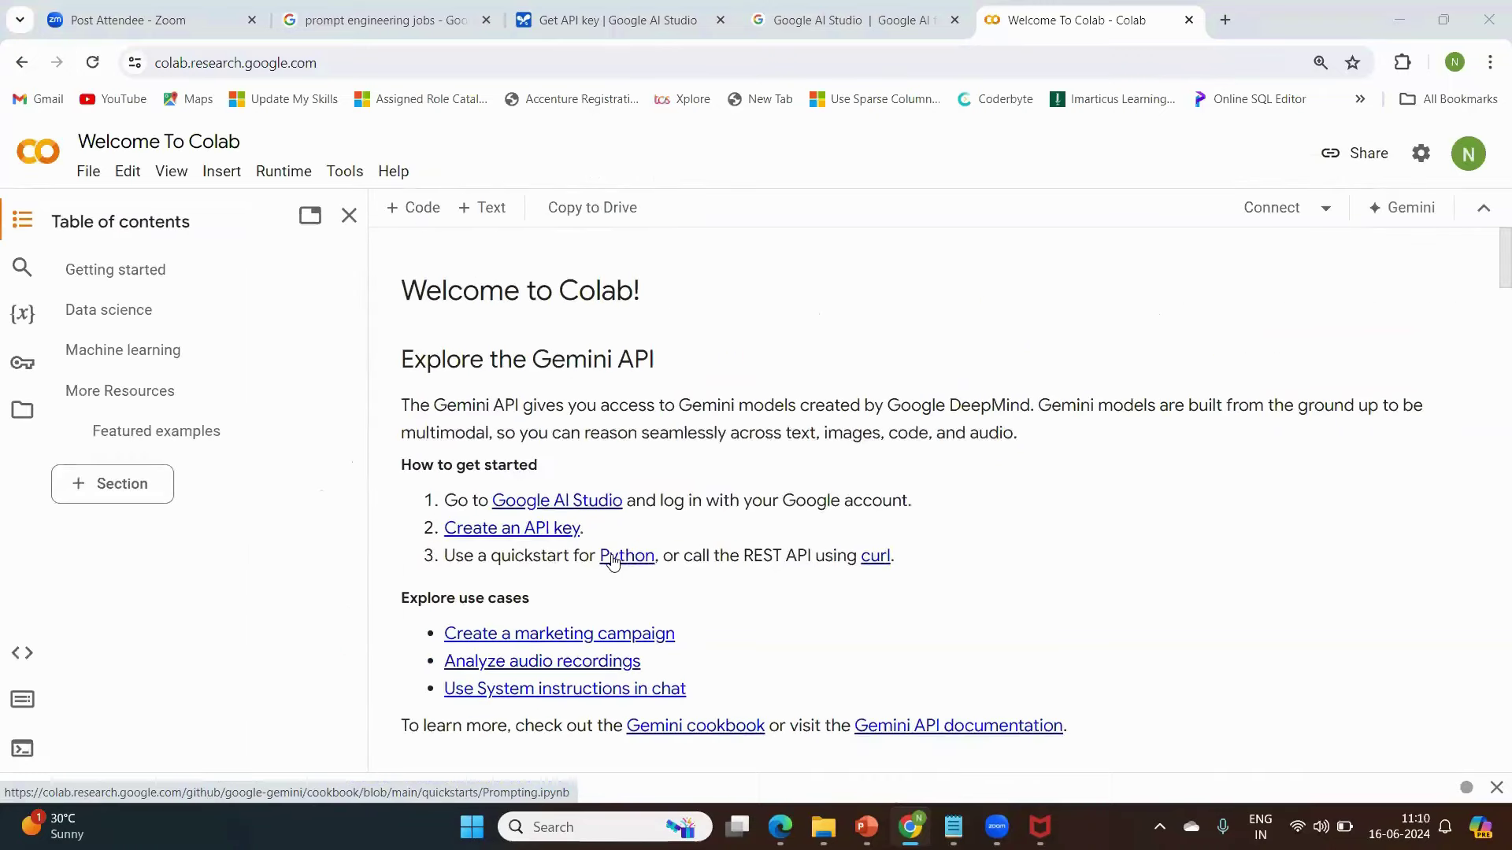
scroll(613, 560, "up", 5, "ctrl")
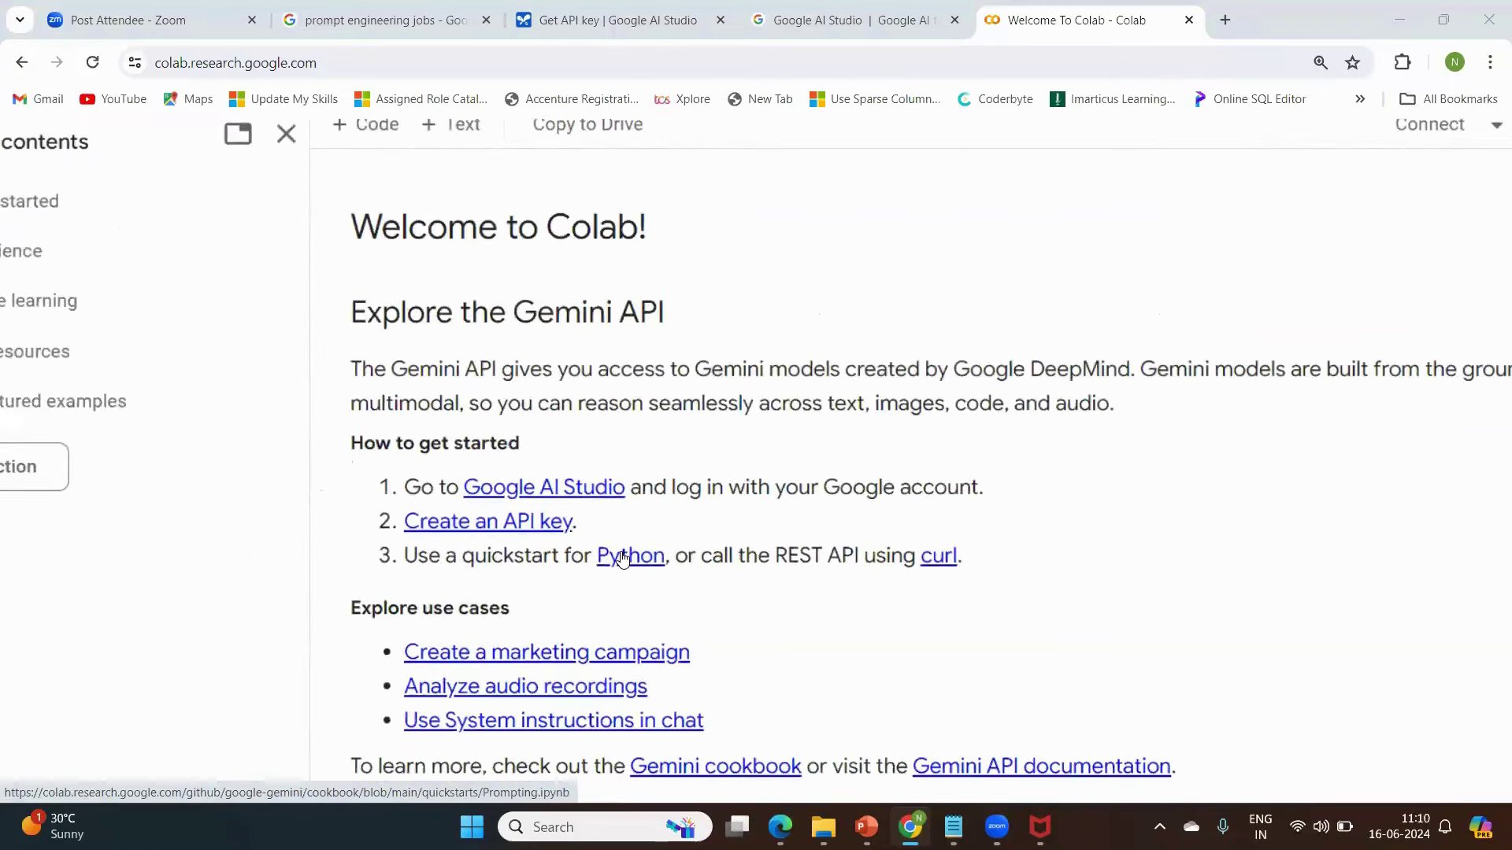
scroll(472, 350, "up", 2, "ctrl")
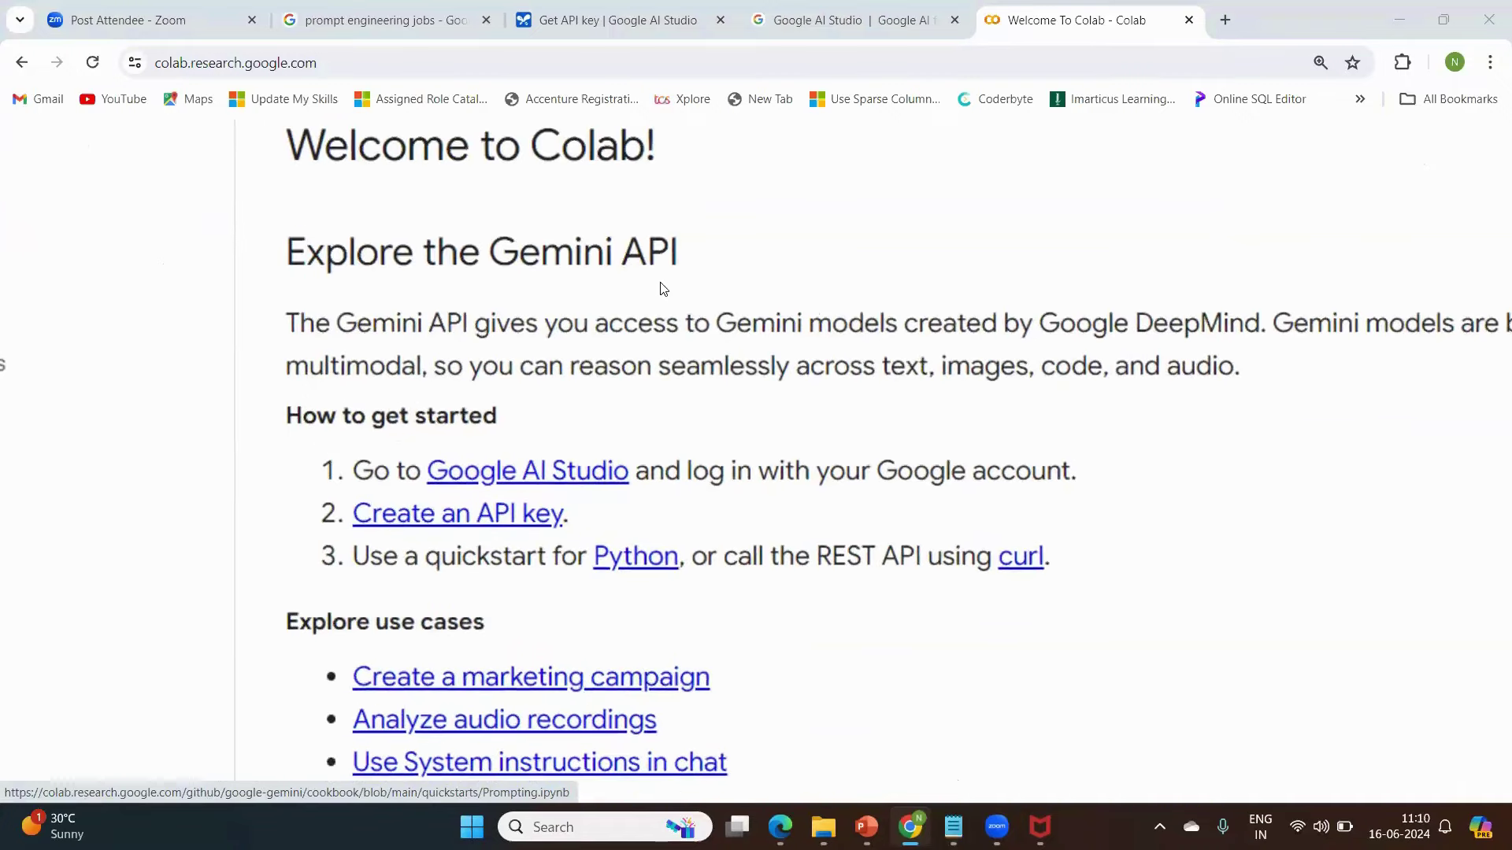
scroll(485, 352, "down", 7, "ctrl")
left_click_drag(402, 359, 657, 359)
left_click_drag(403, 289, 717, 301)
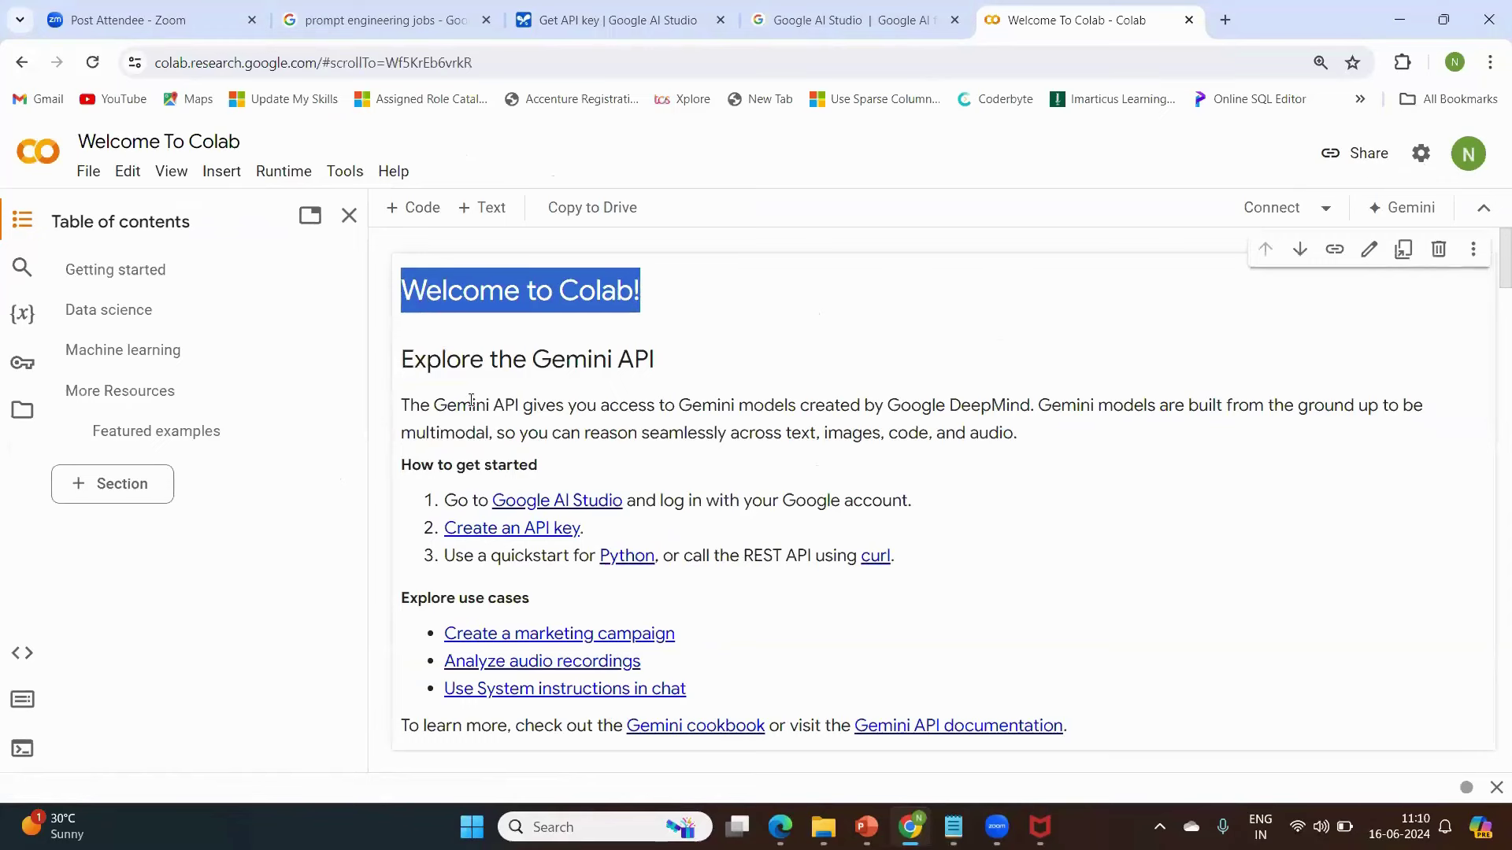
left_click_drag(402, 405, 1200, 429)
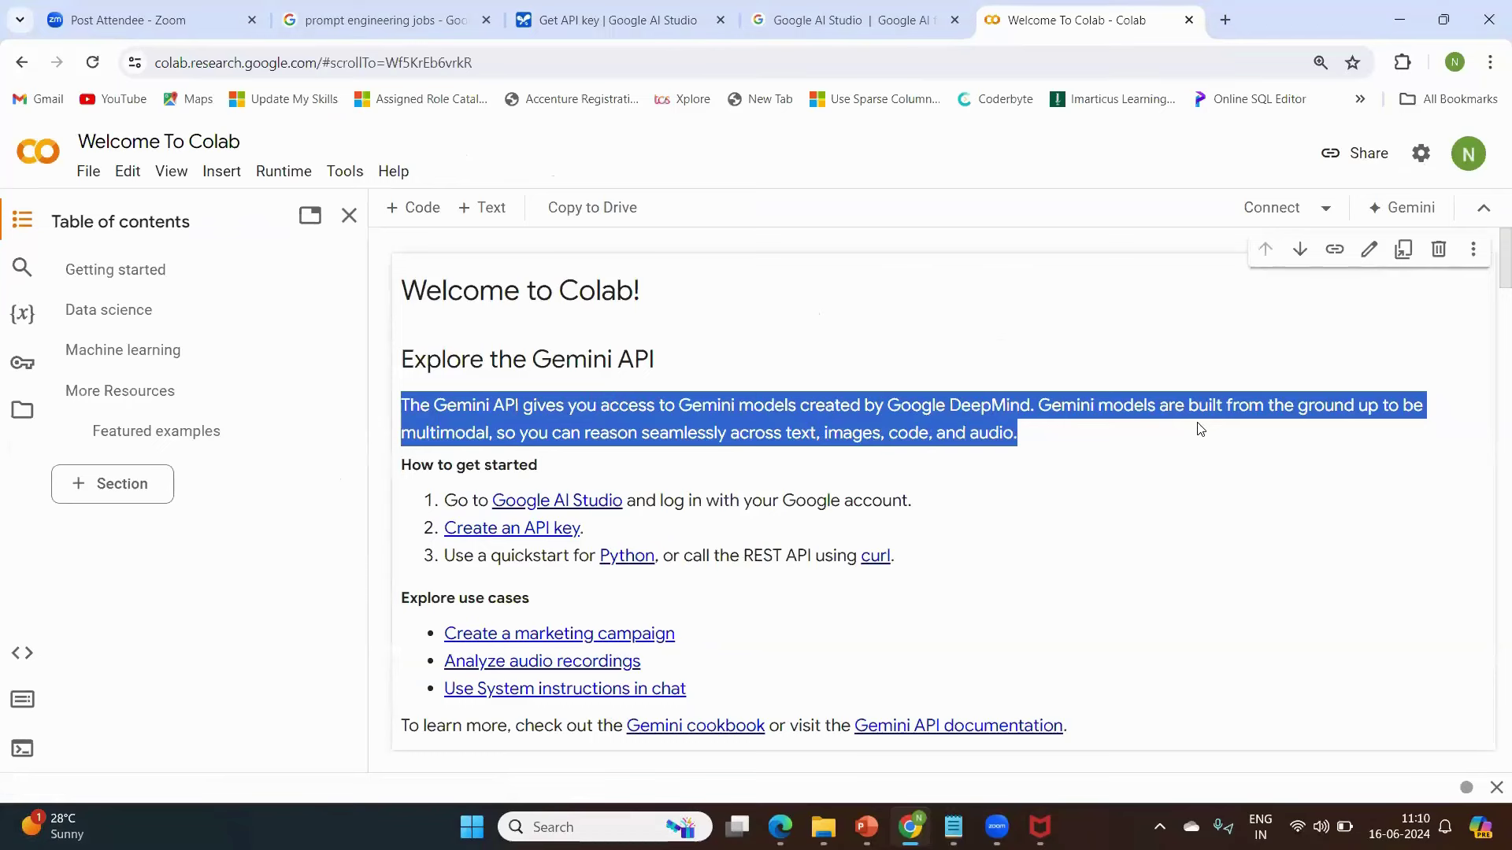
left_click(1200, 429)
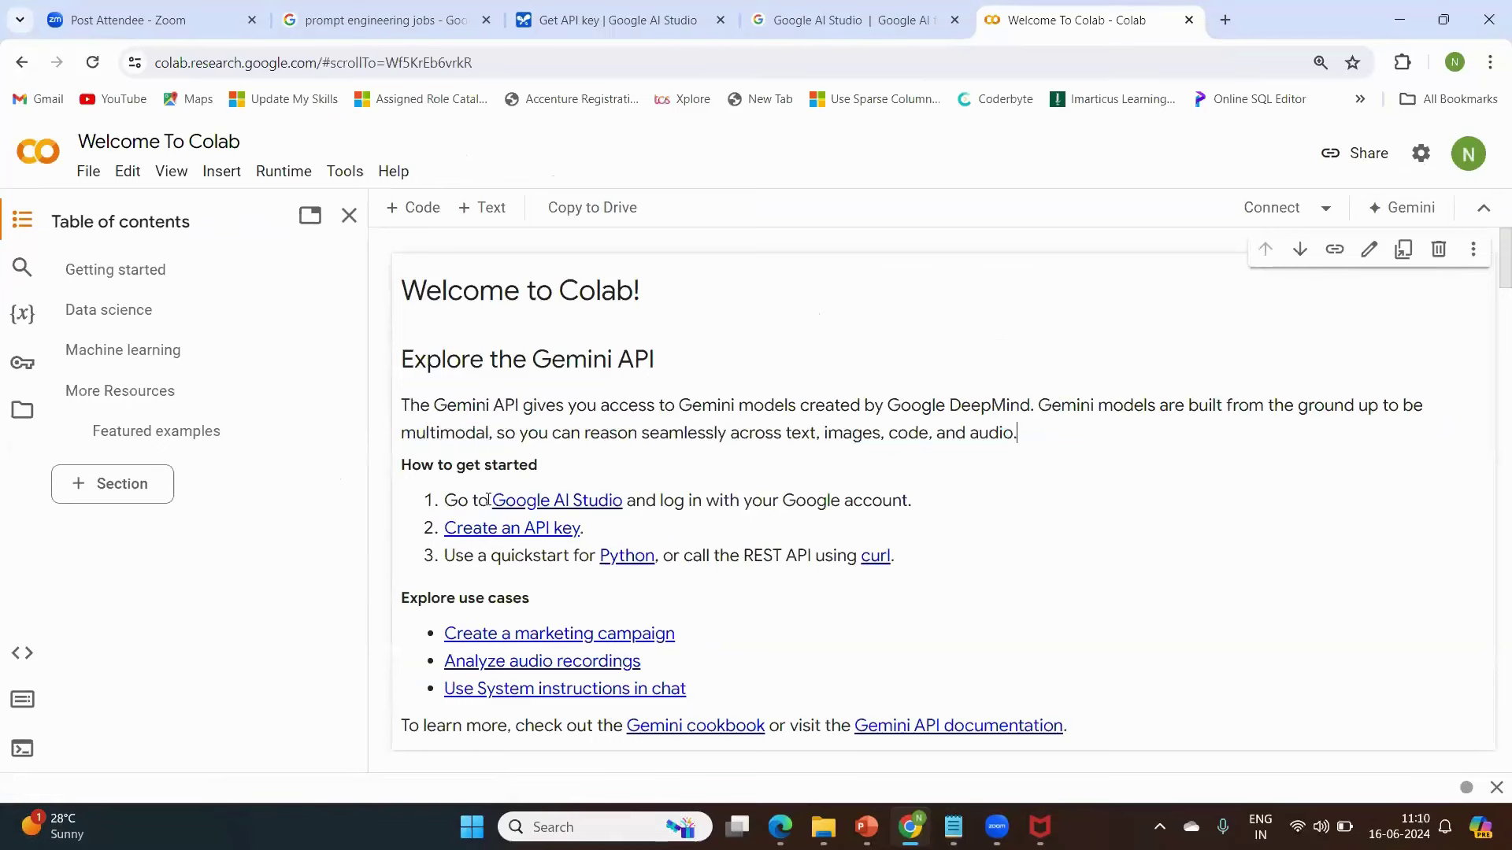
left_click_drag(488, 500, 613, 504)
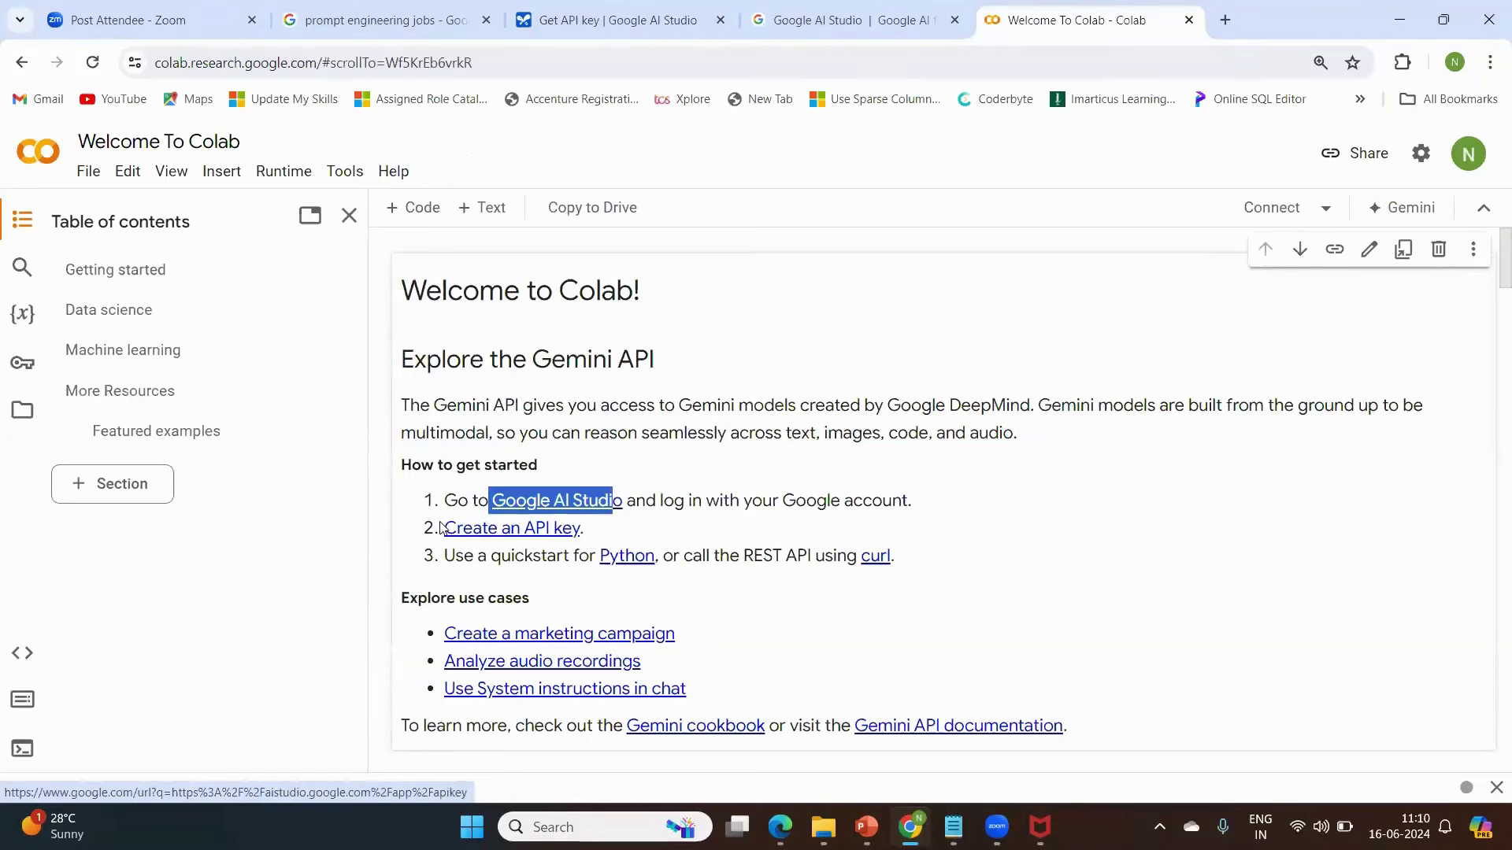
left_click_drag(443, 527, 561, 545)
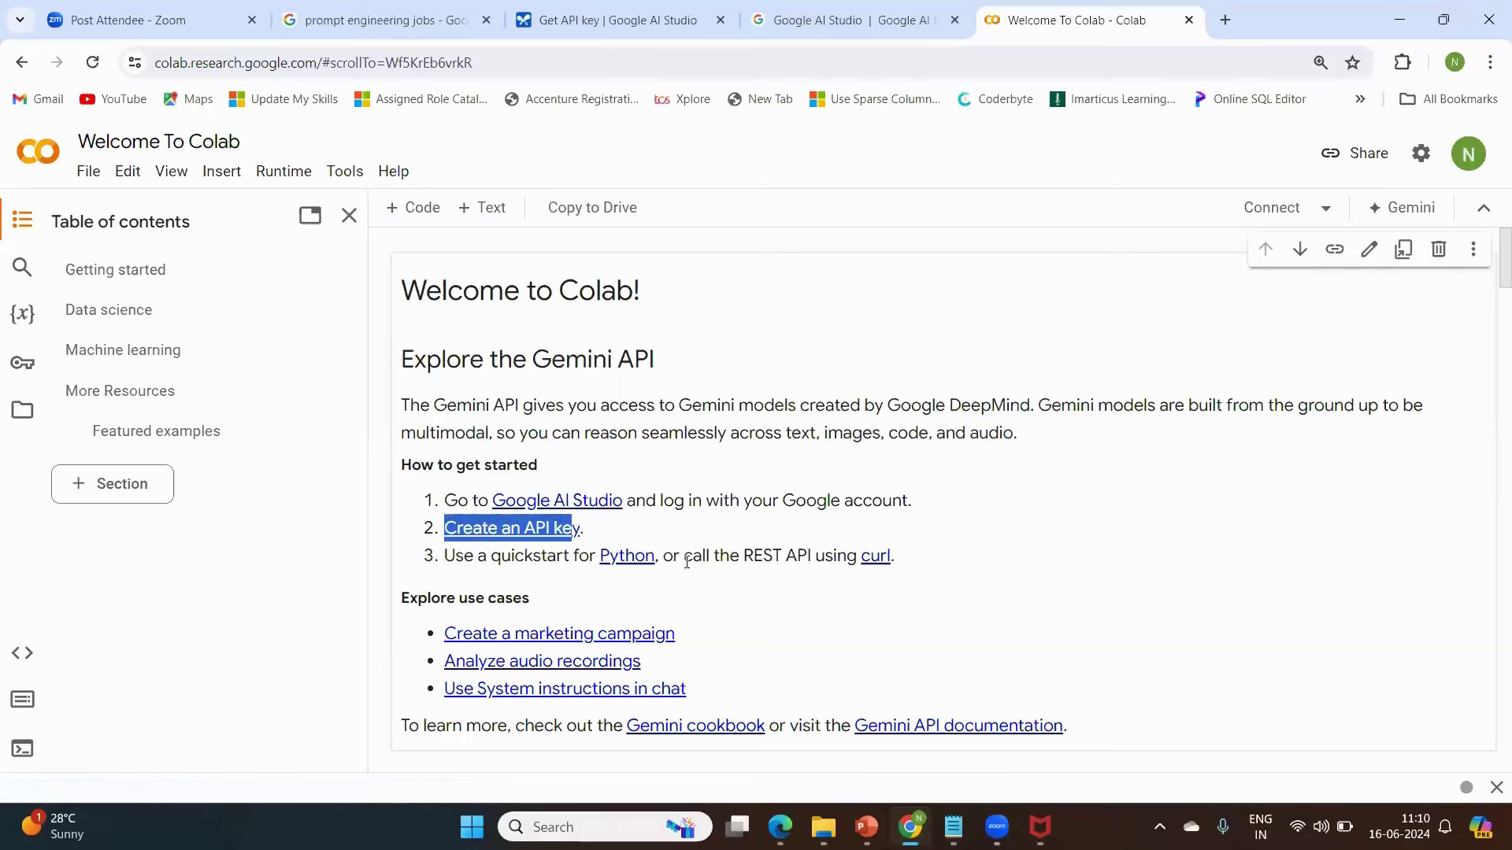
left_click(668, 533)
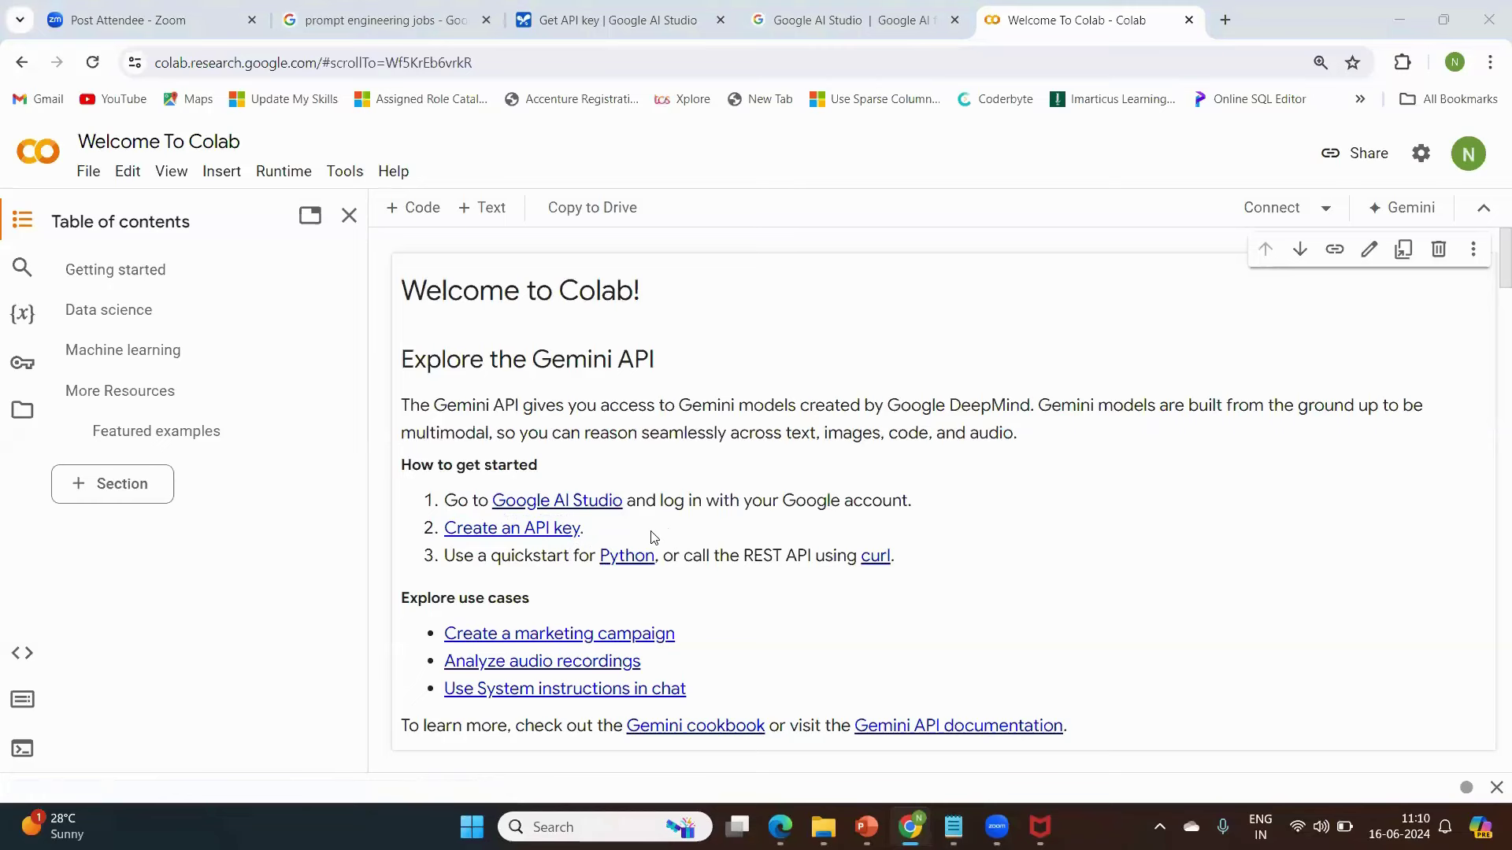
Open the Python quickstart notebook from the getting-started list and skim its API key, first prompt and image prompt sections
left_click(630, 557)
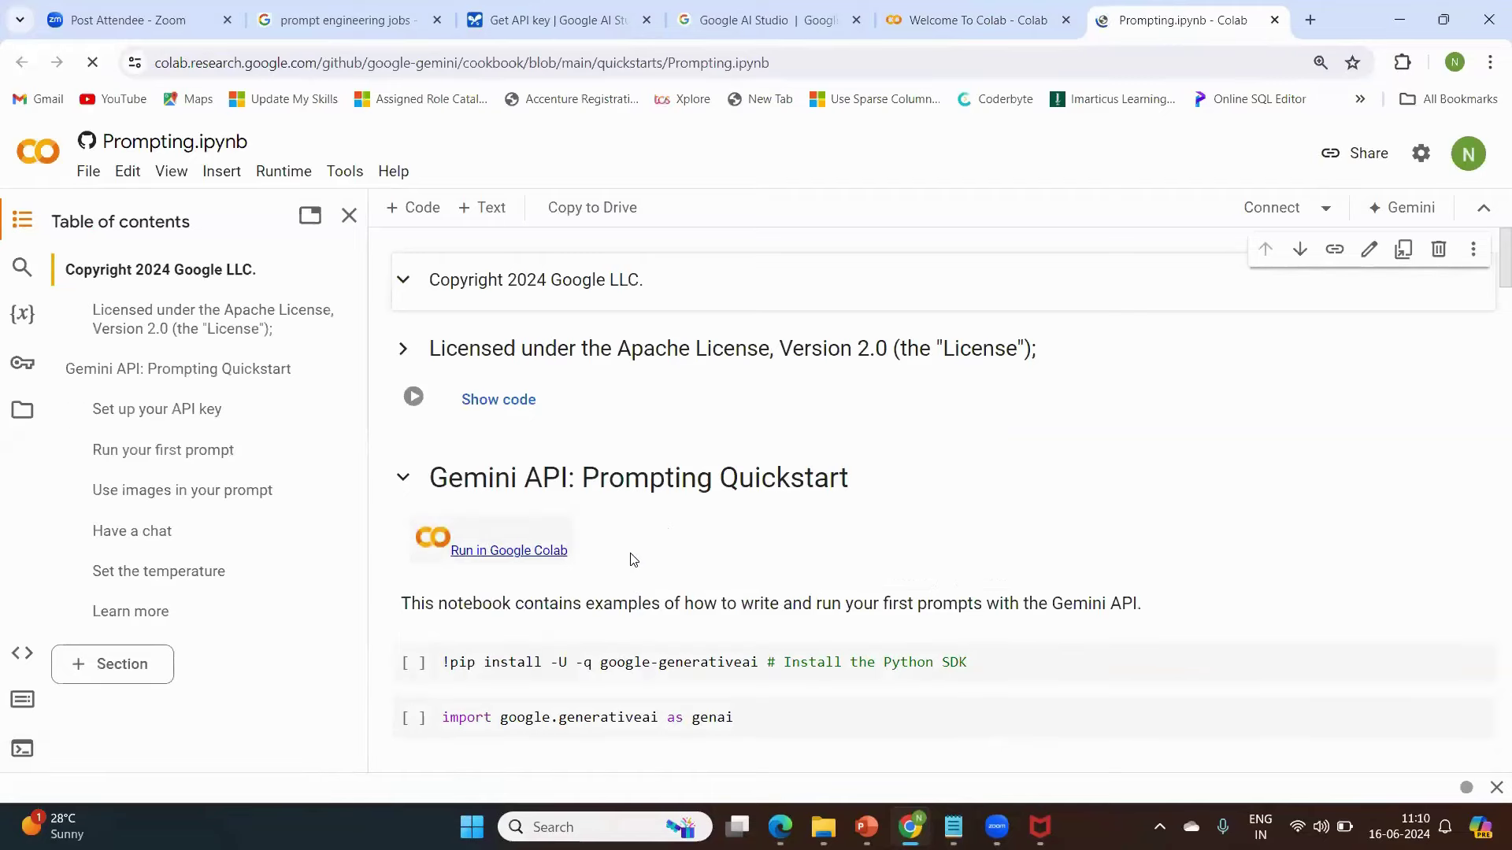
scroll(634, 559, "down", 2)
scroll(634, 559, "down", 7)
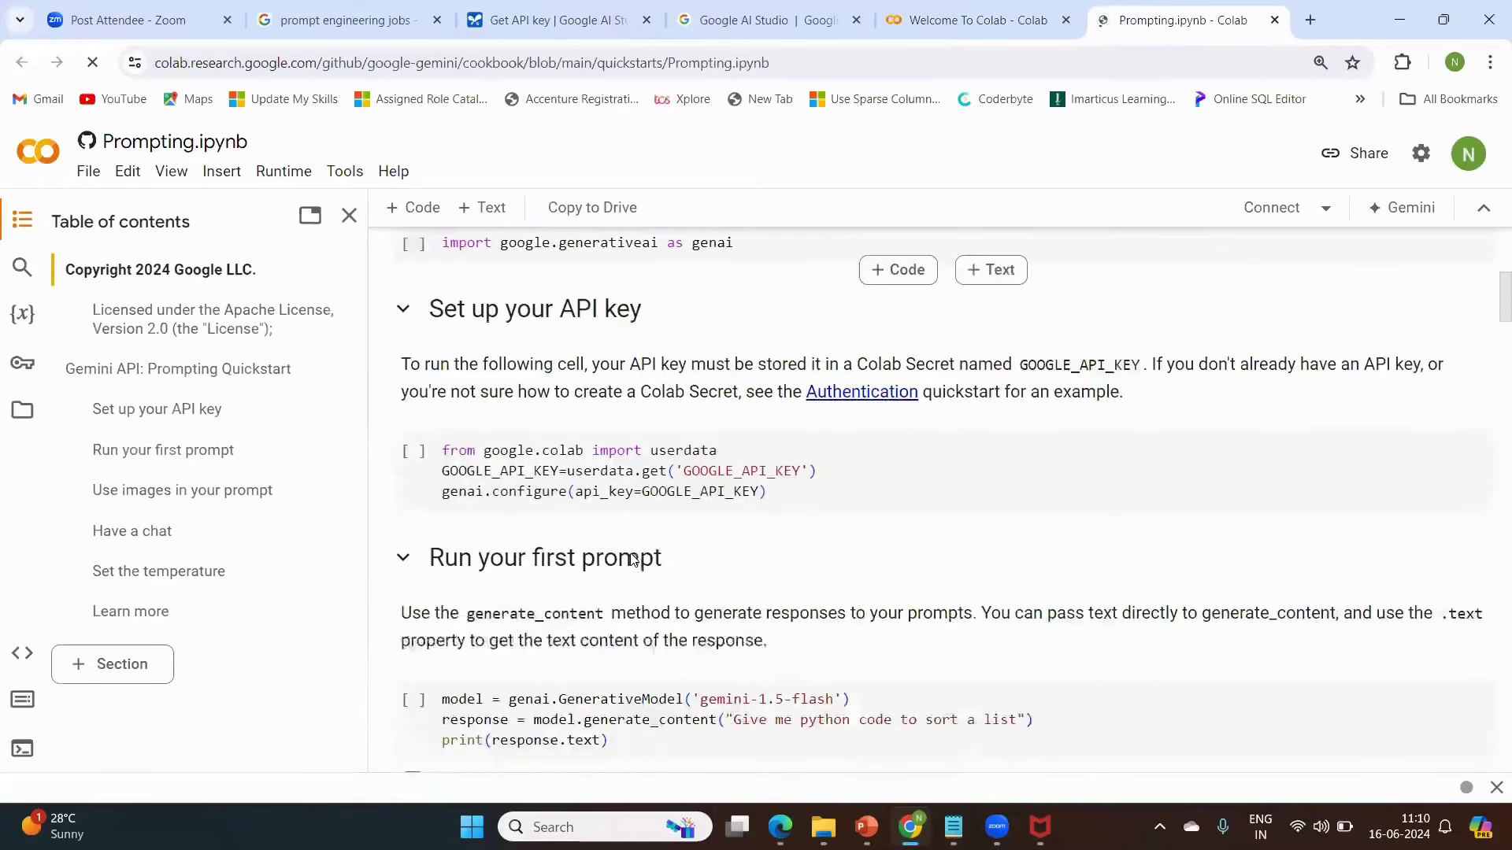
scroll(634, 559, "down", 2)
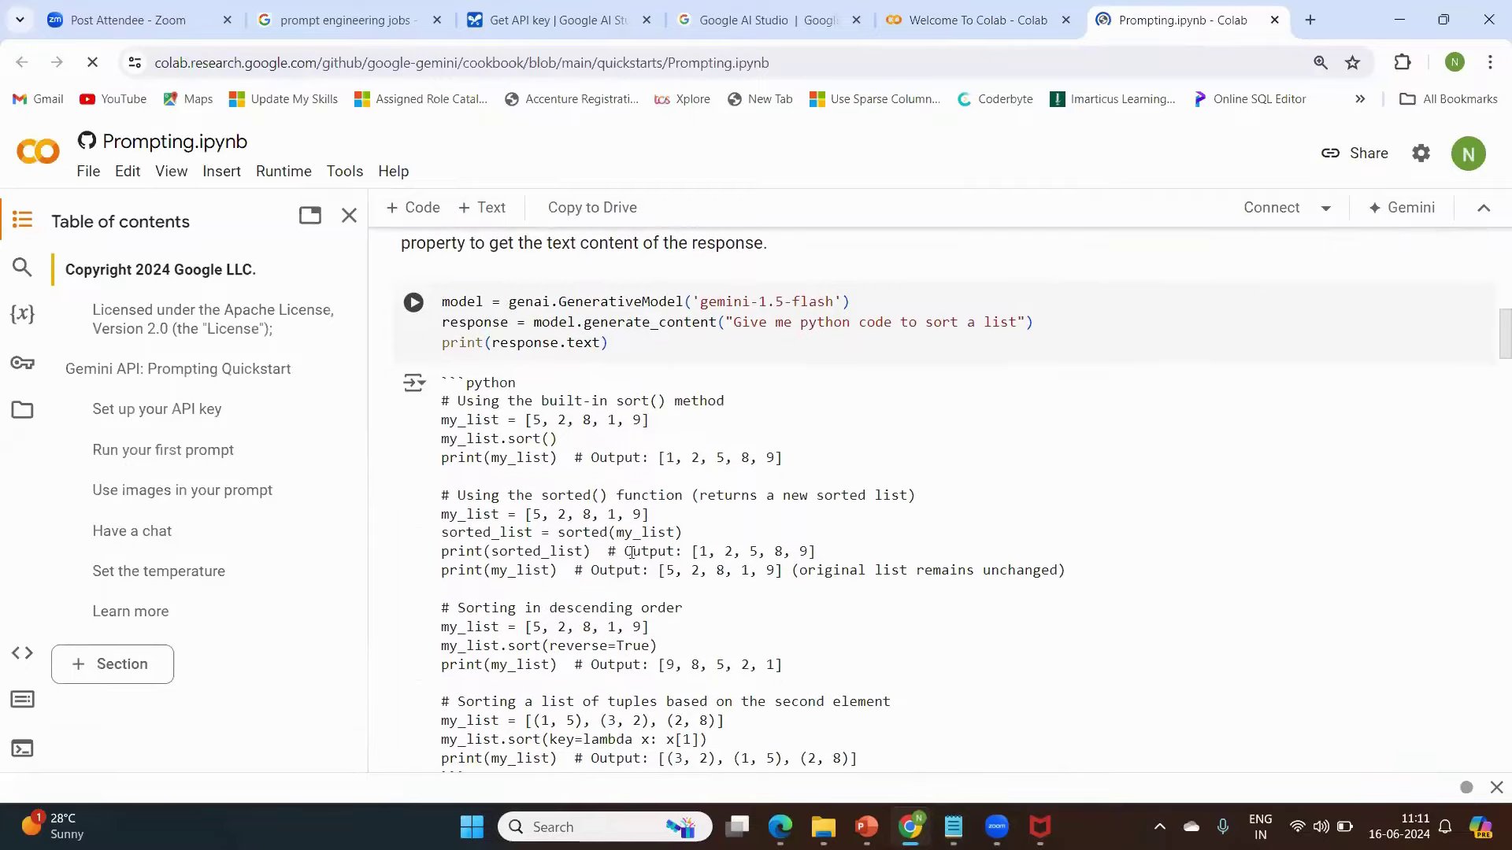
scroll(632, 555, "down", 4)
scroll(632, 552, "down", 8)
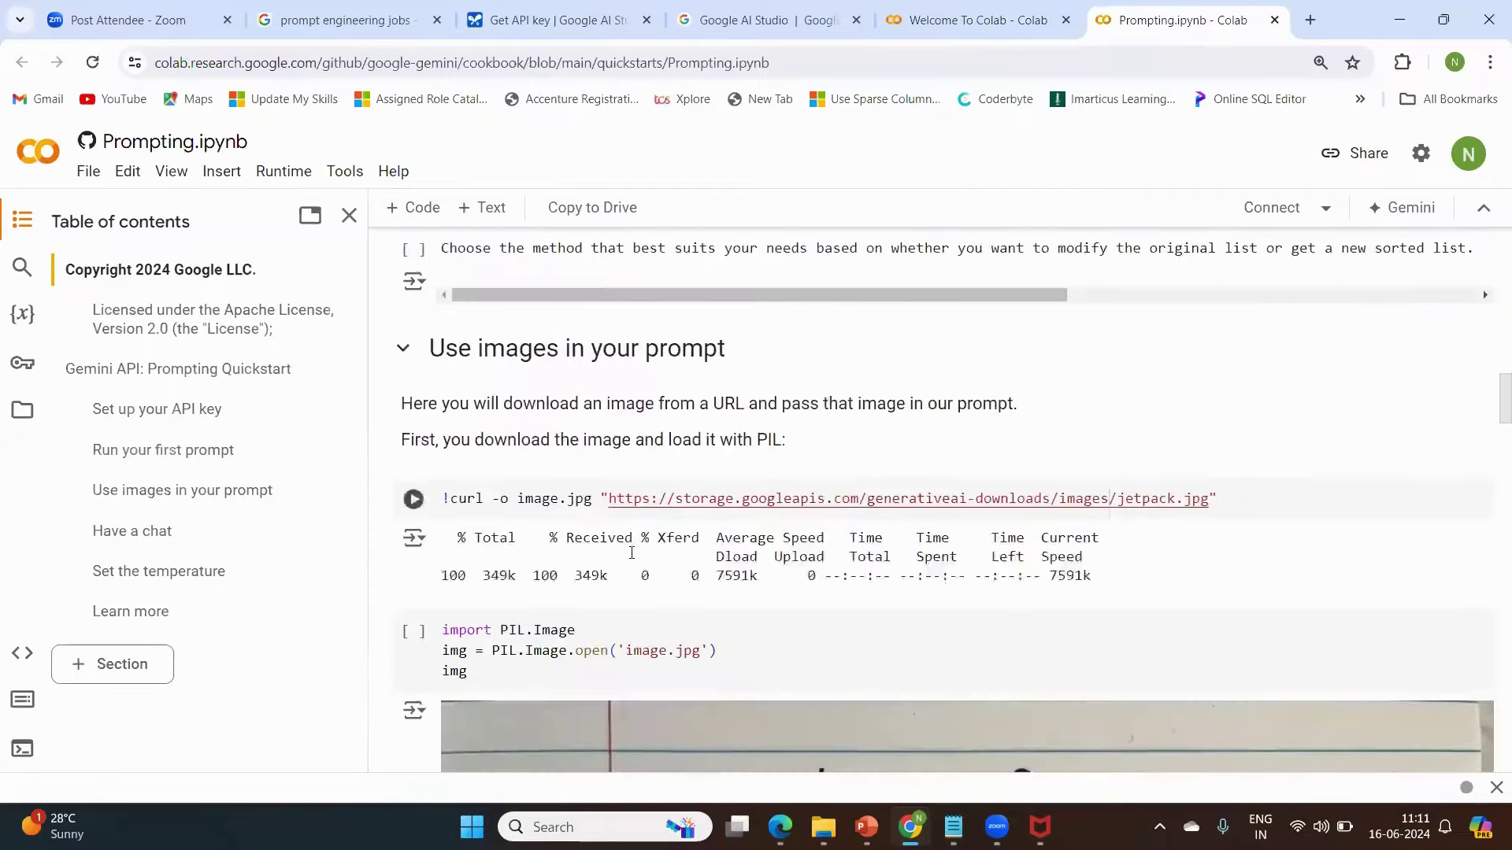
scroll(631, 552, "down", 10)
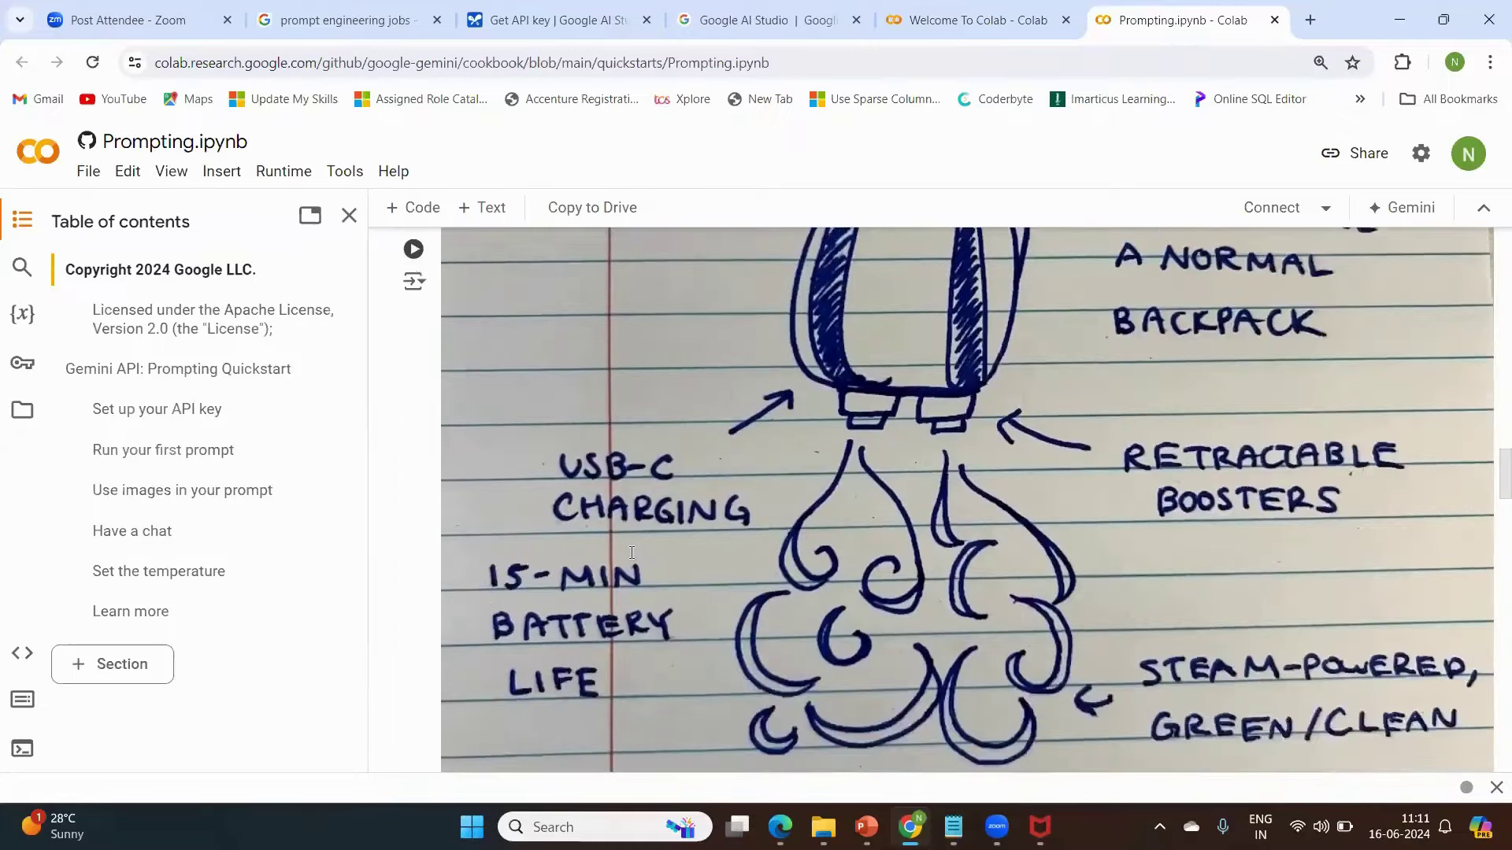
scroll(631, 554, "down", 20)
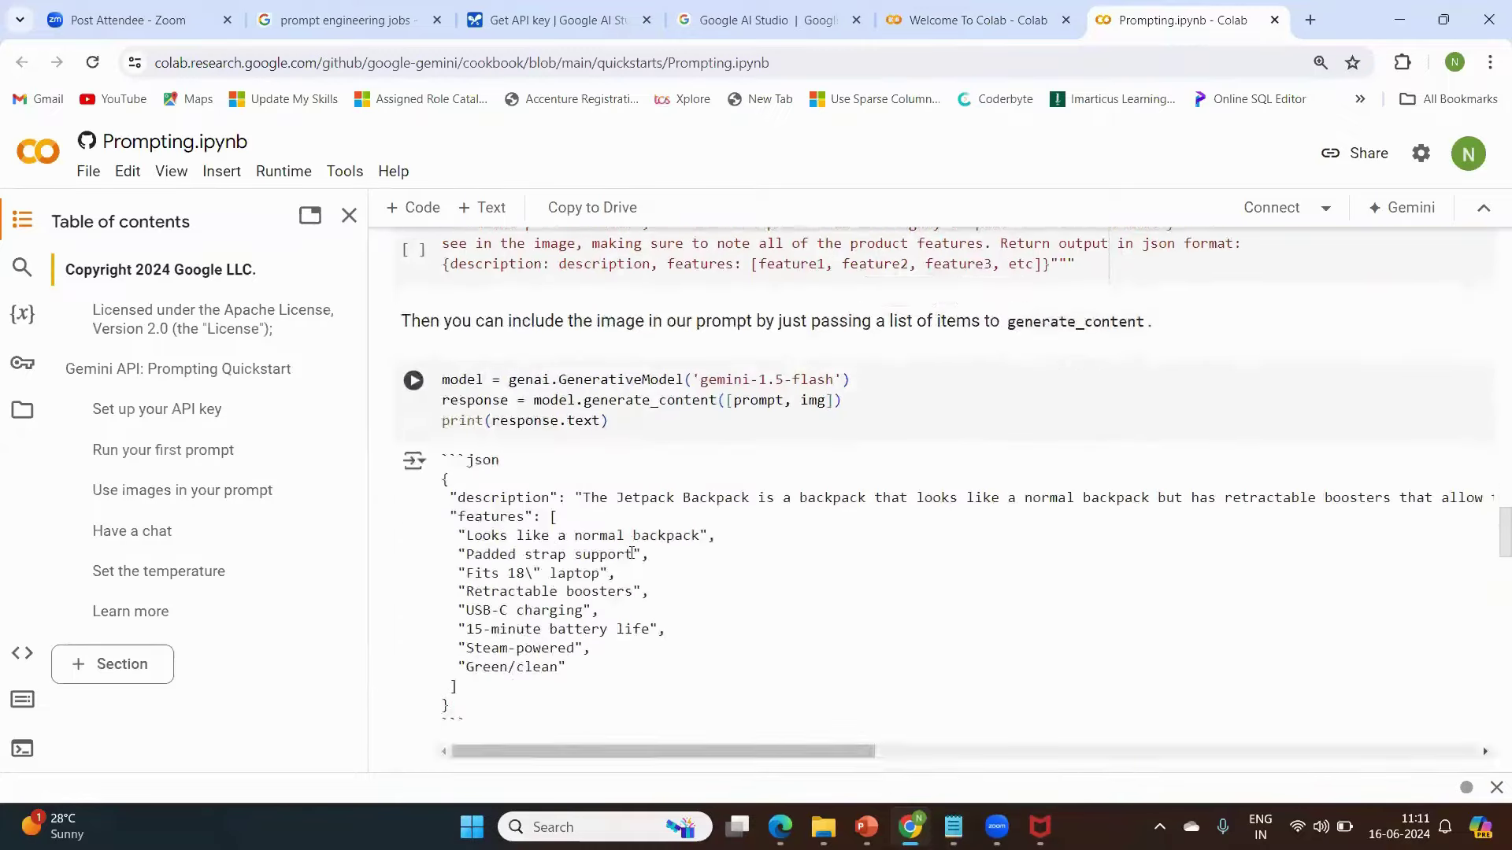
scroll(631, 555, "up", 20)
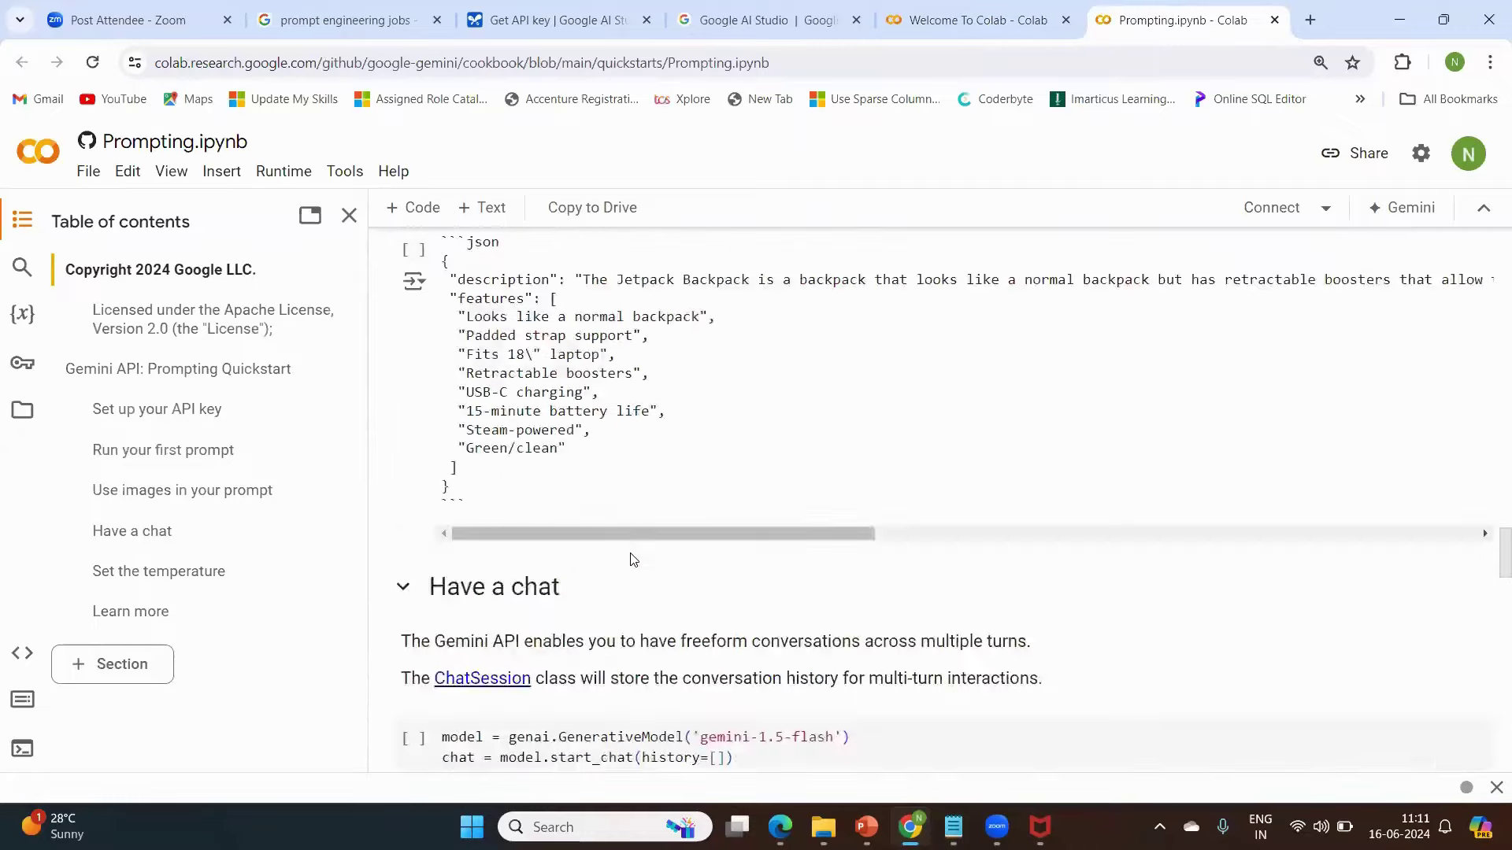
Review the notebook from its beginning, highlighting the Gemini API: Prompting Quickstart, Set up your API key and Run your first prompt headings
scroll(799, 148, "up", 15)
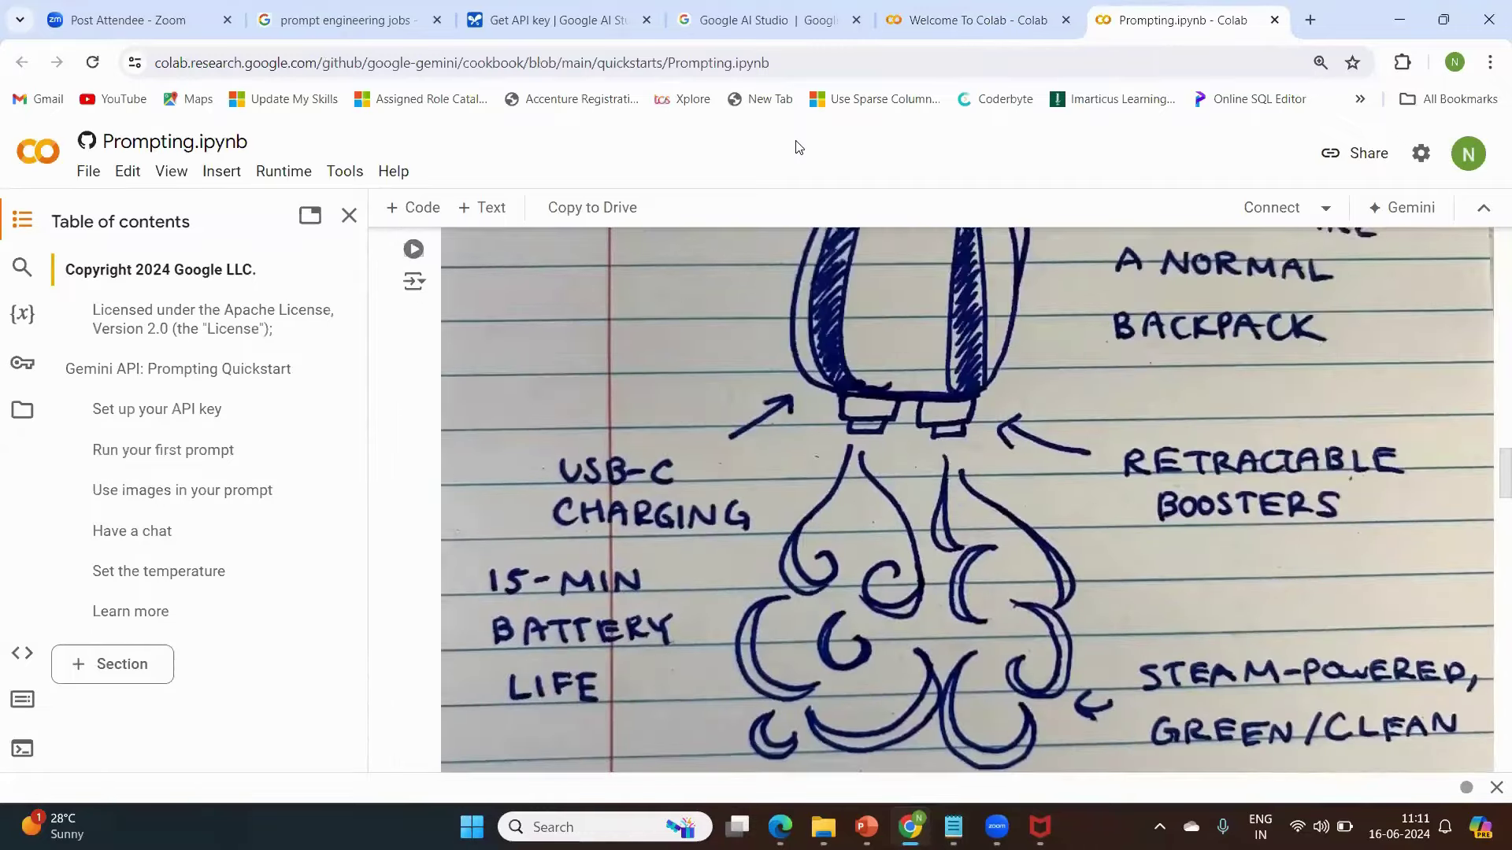
scroll(799, 147, "up", 10)
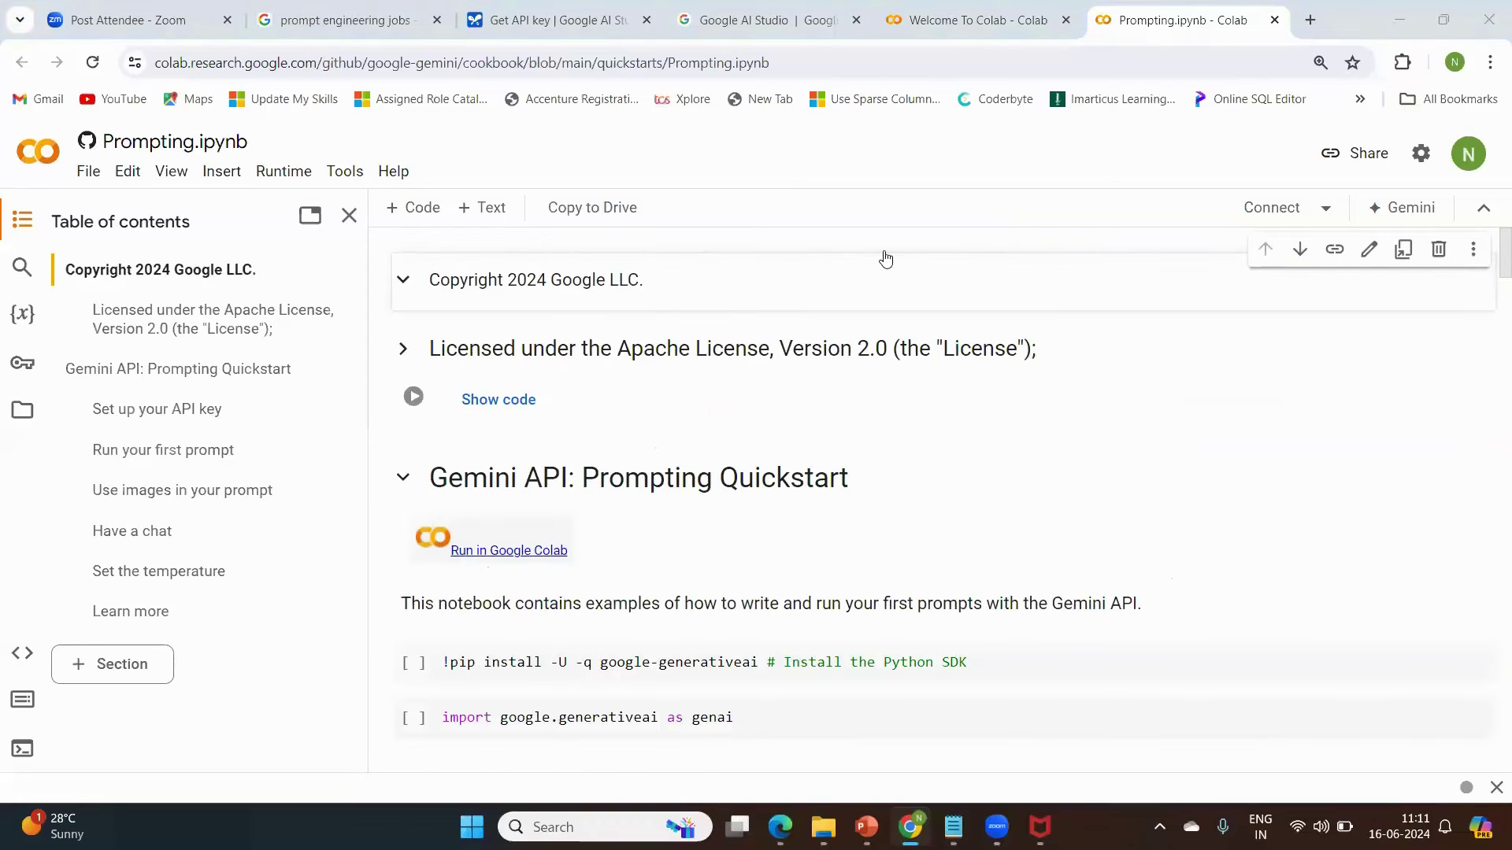
scroll(848, 264, "down", 2)
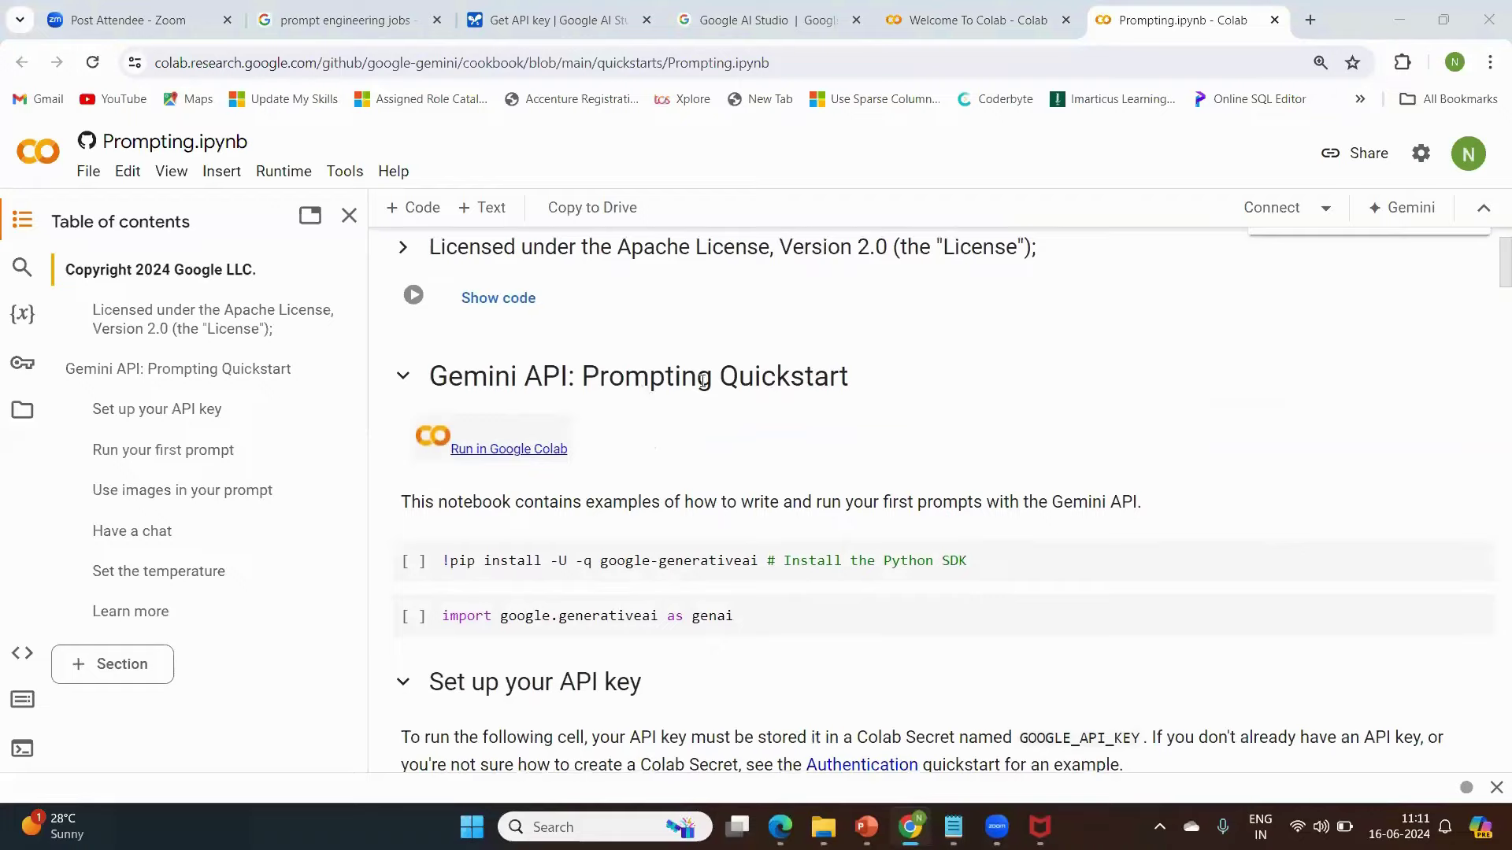
scroll(703, 381, "down", 1)
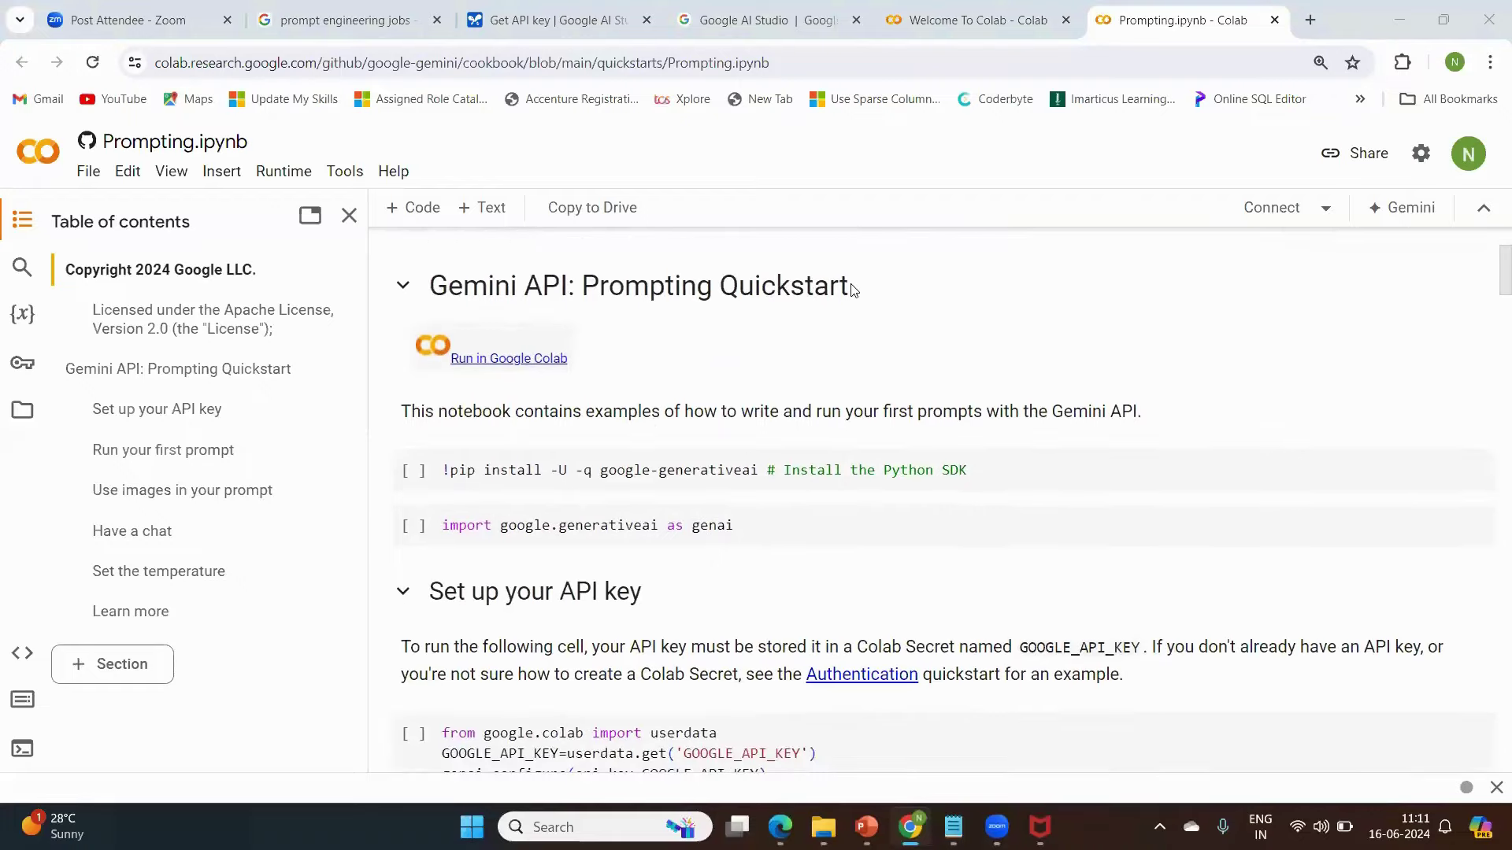
triple_click(425, 283)
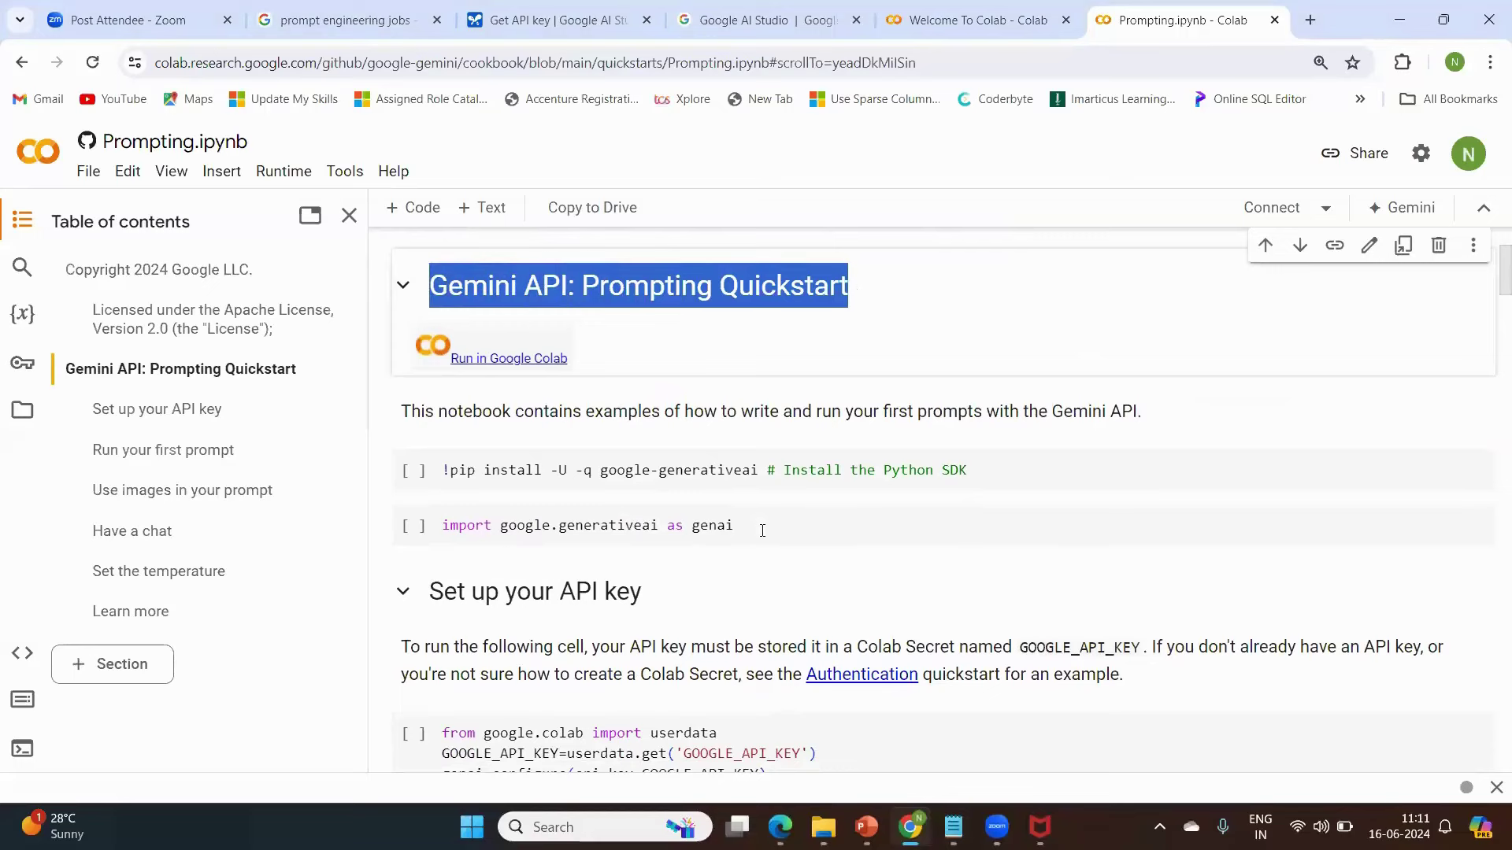
scroll(763, 529, "down", 1)
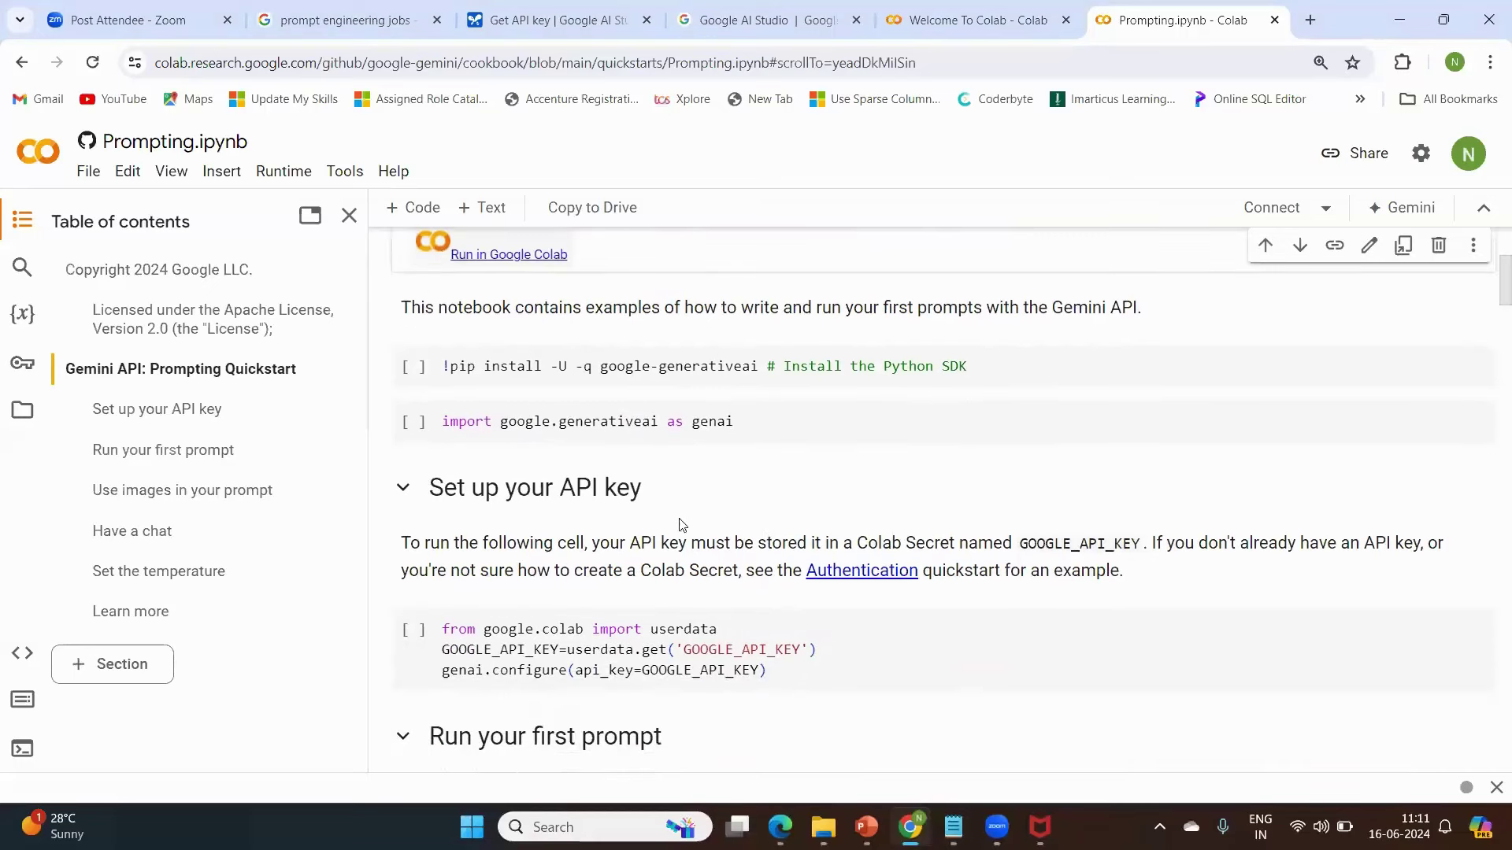
triple_click(676, 492)
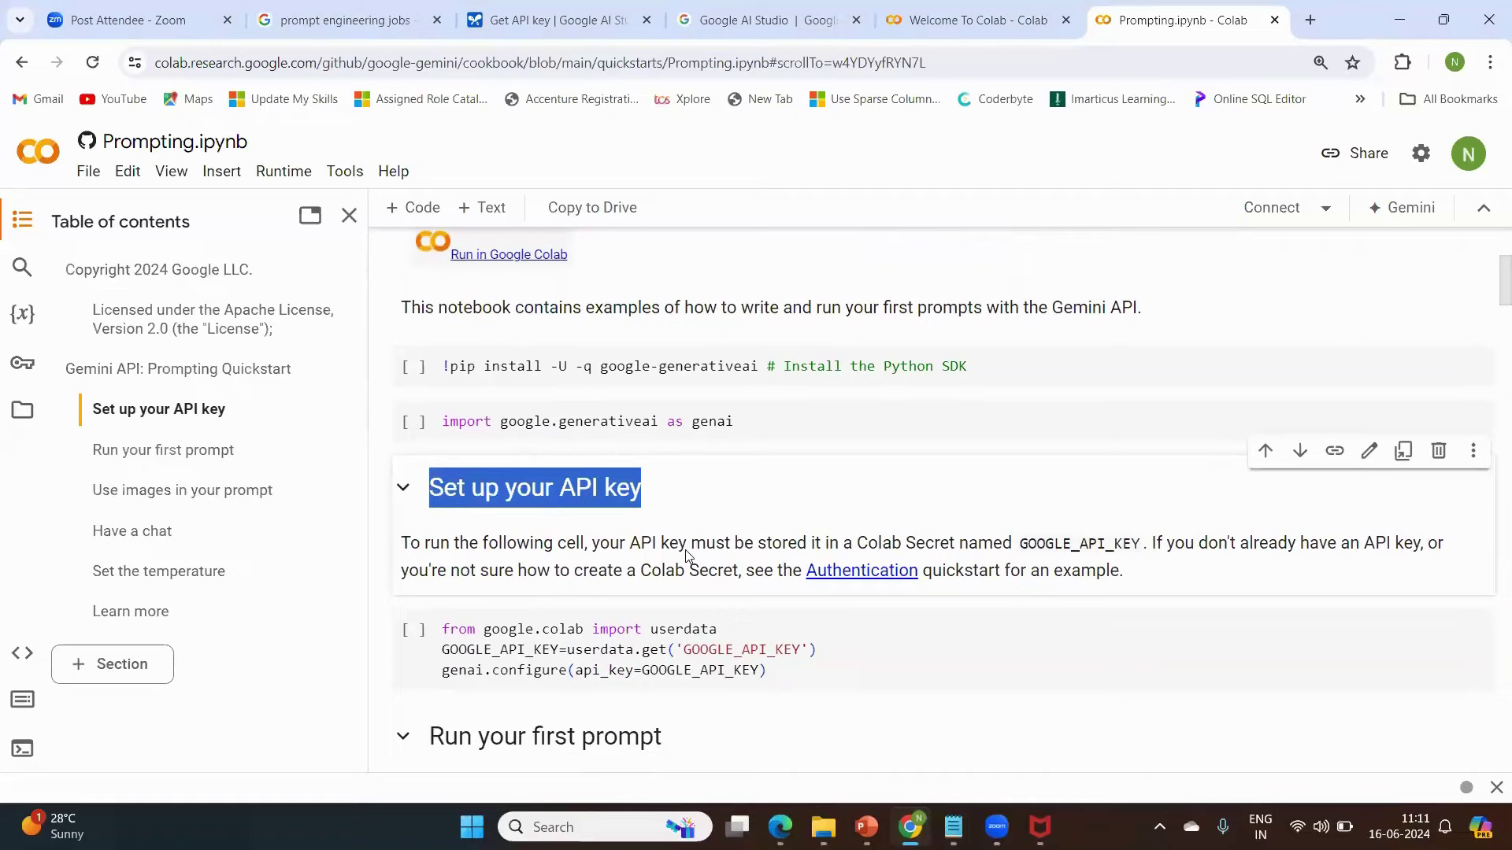
scroll(685, 556, "down", 3)
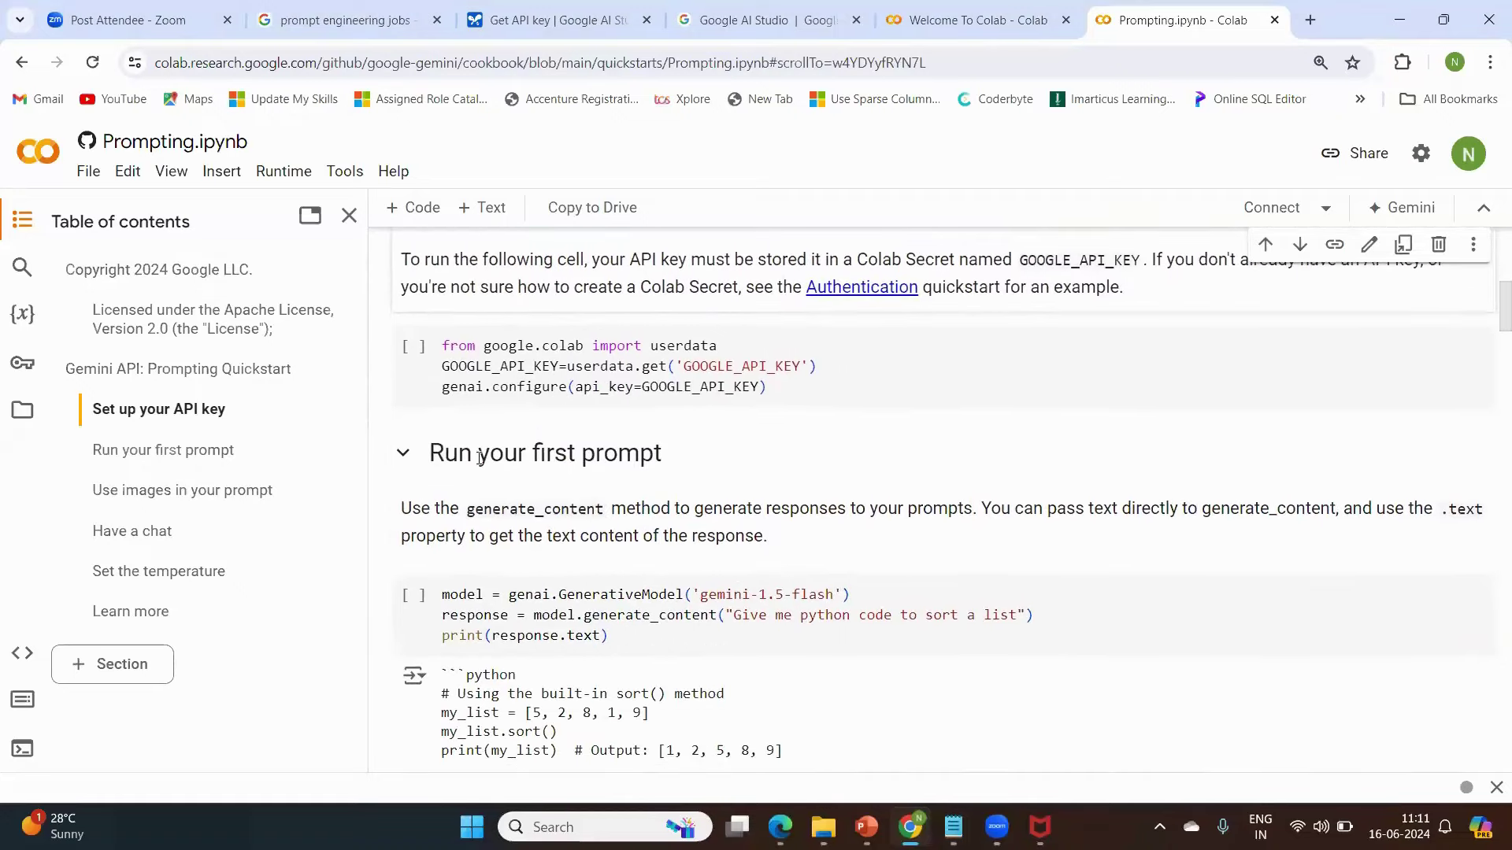
left_click_drag(479, 457, 663, 457)
scroll(706, 581, "down", 1)
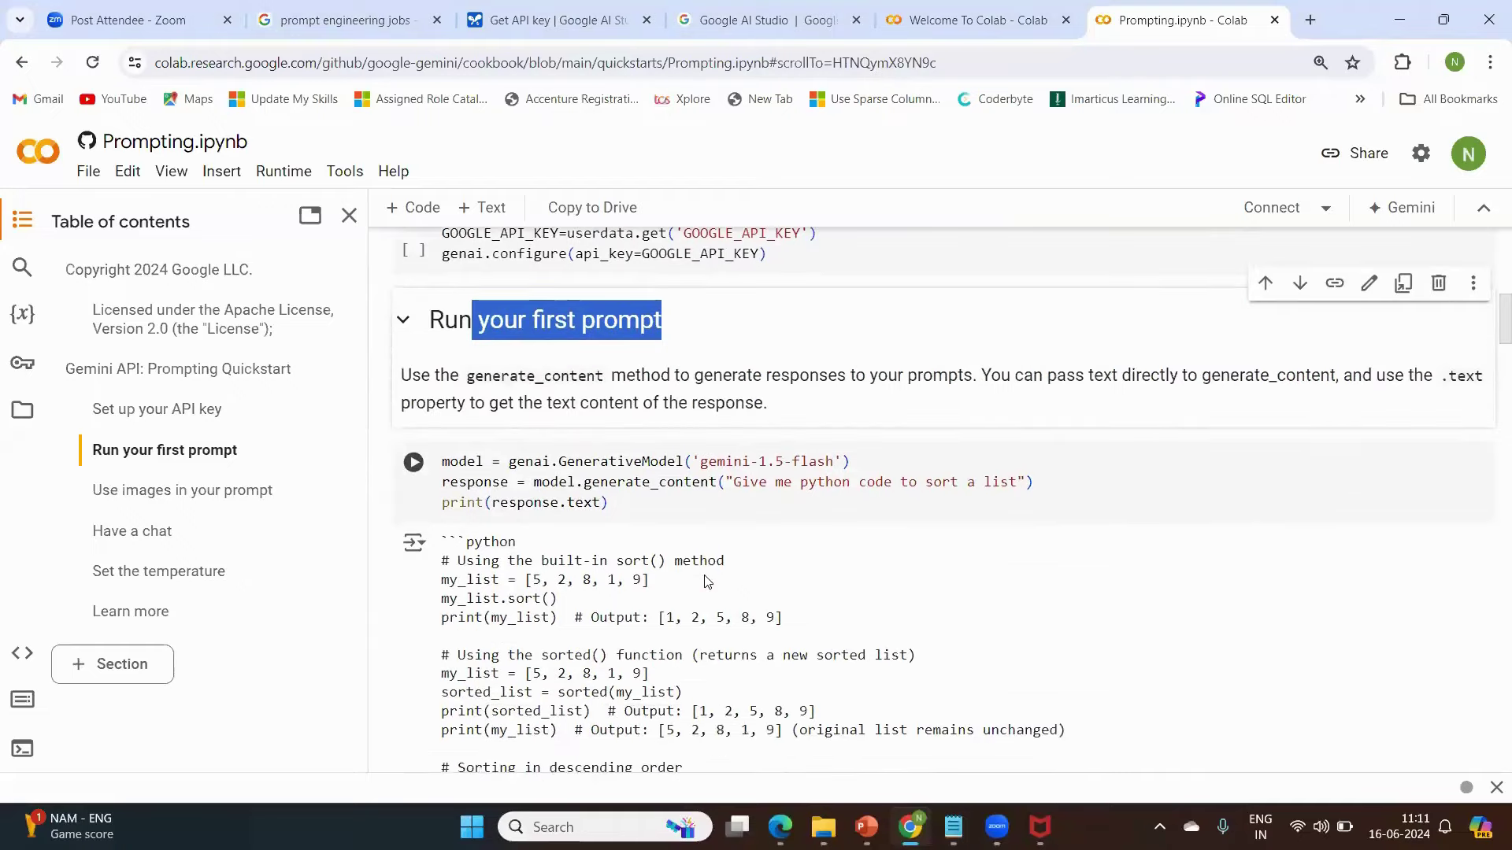
Bring up the Open notebook dialog from Prompting.ipynb to view the recent notebooks, and cancel it
scroll(706, 581, "up", 10)
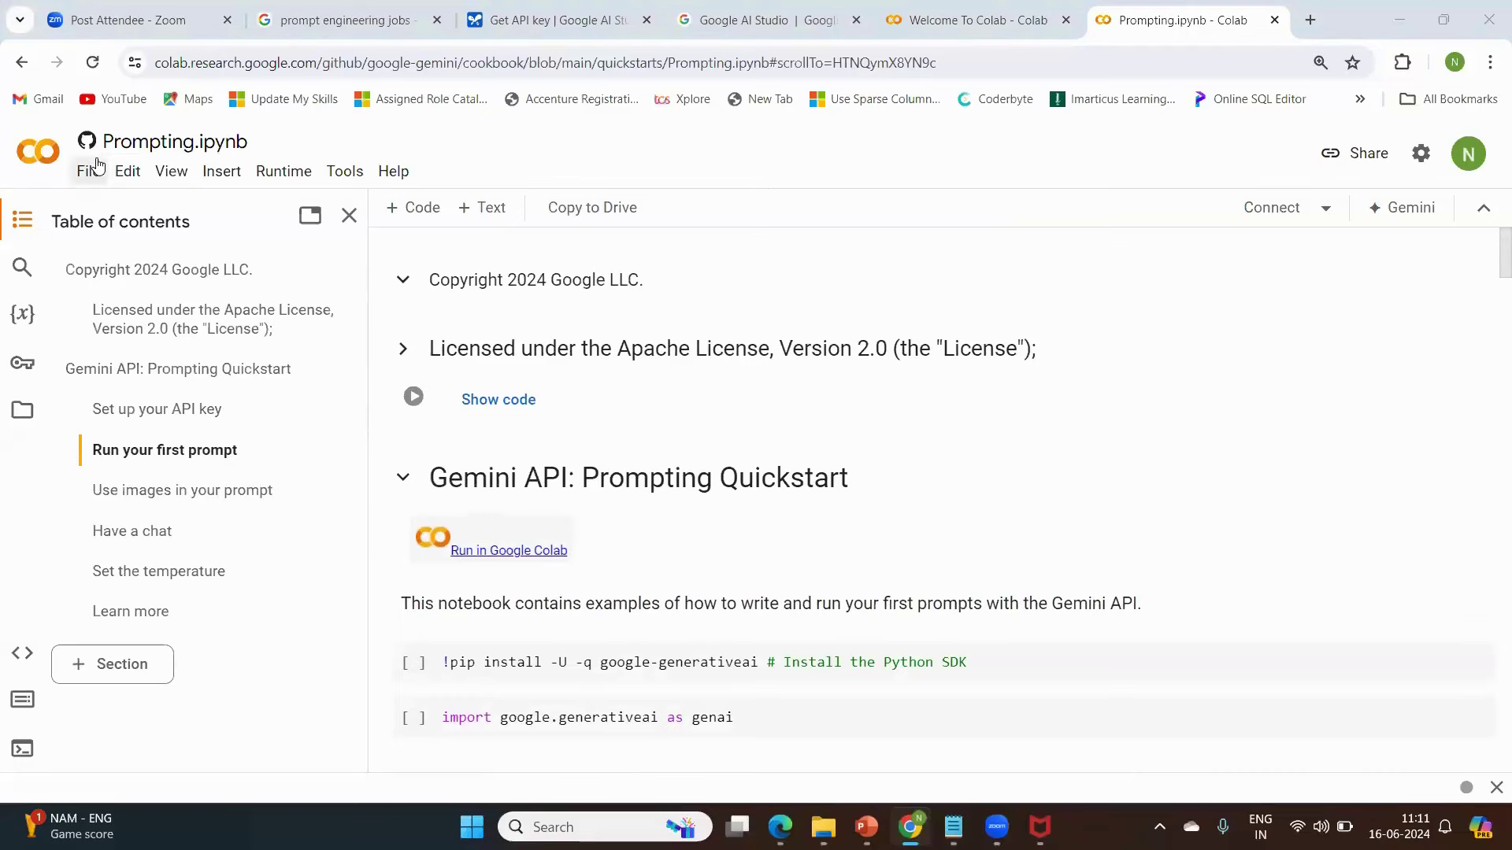
scroll(97, 165, "up", 4)
scroll(84, 204, "up", 3)
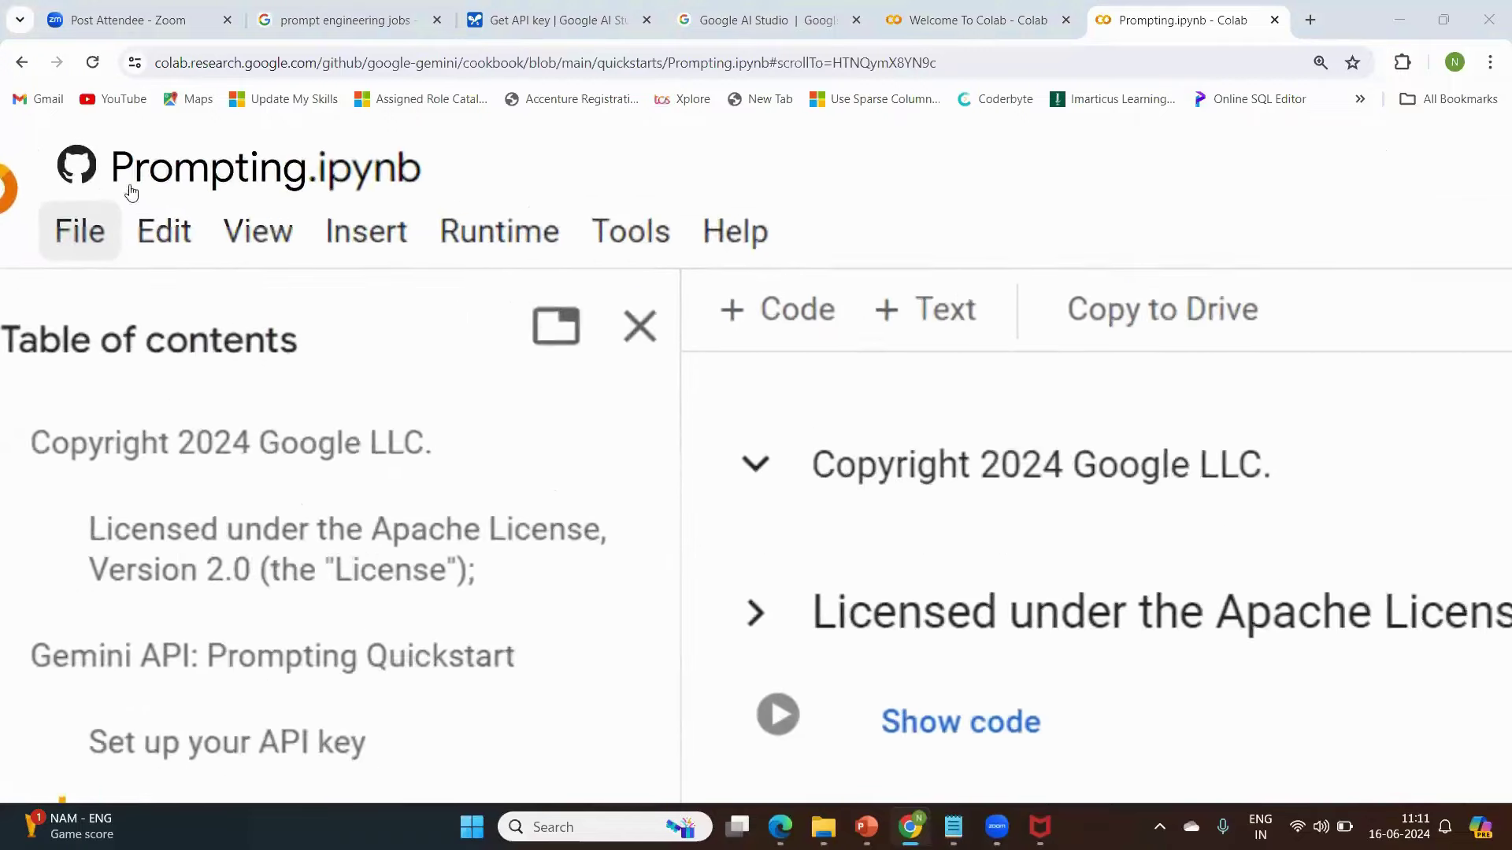
scroll(49, 178, "down", 2)
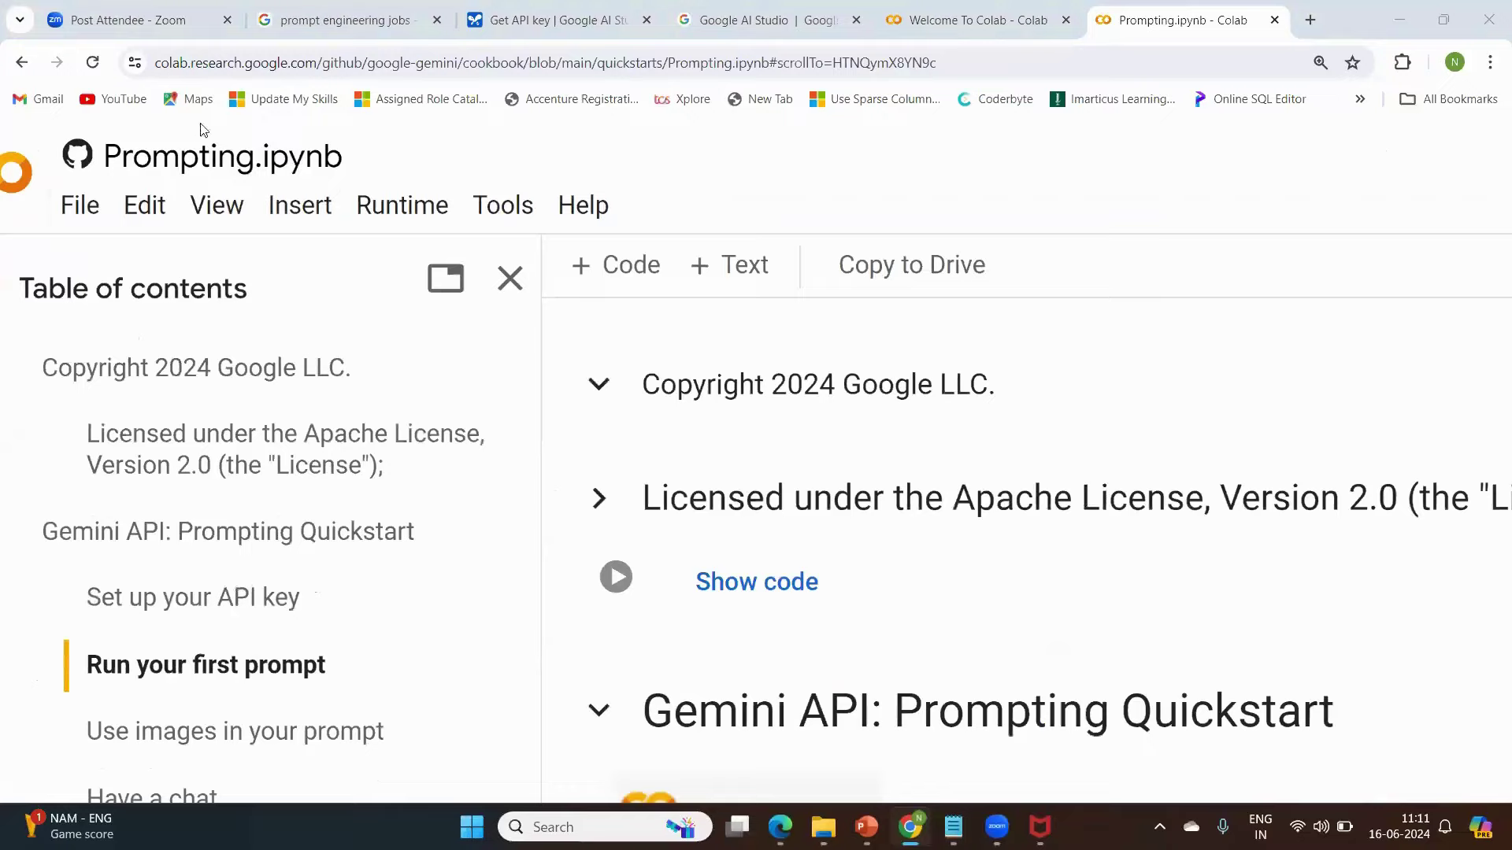
scroll(157, 183, "up", 3)
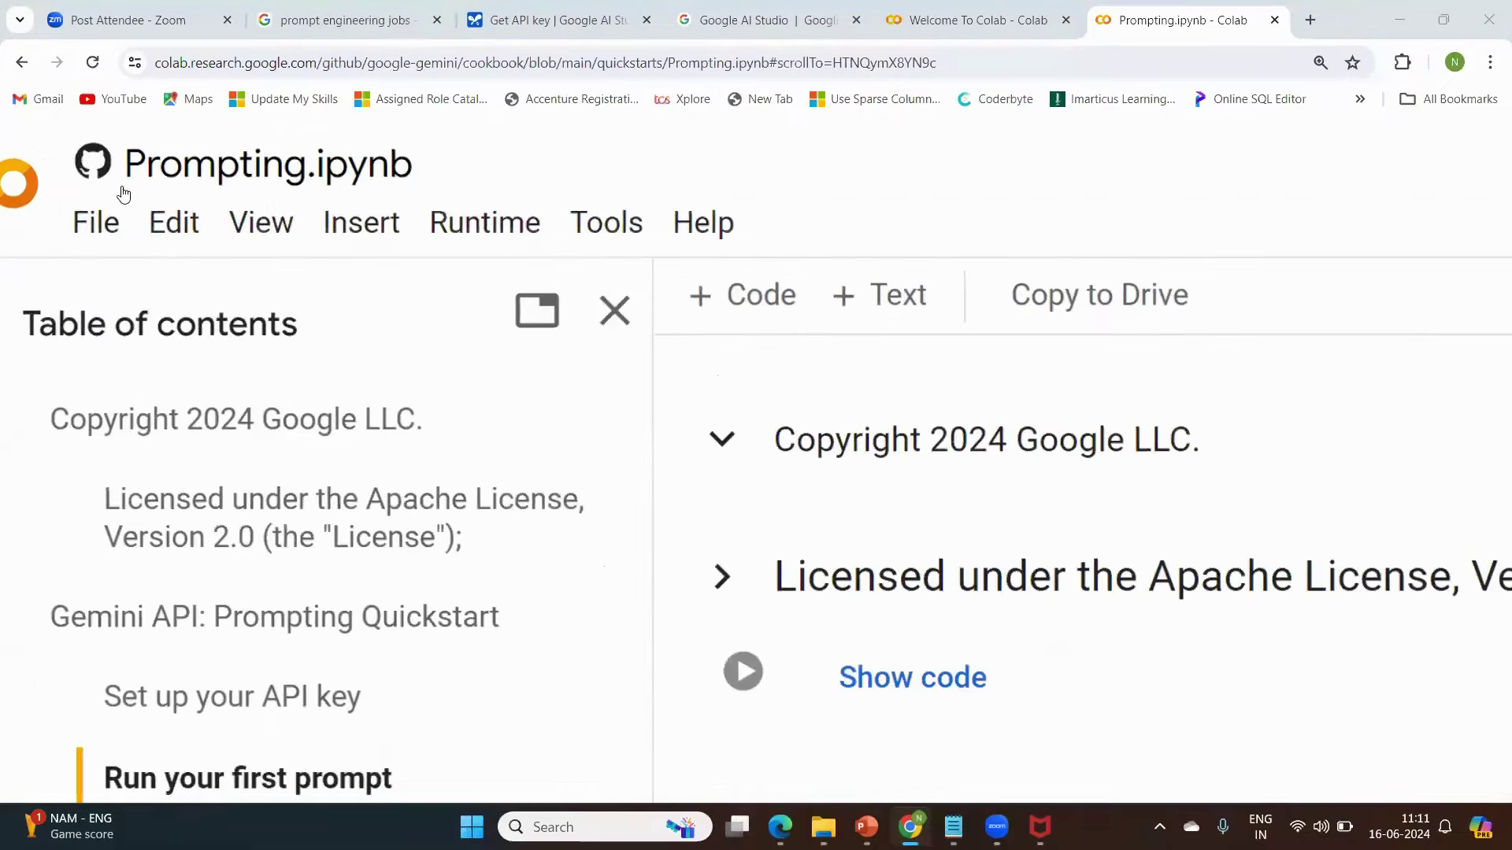
scroll(106, 190, "down", 3)
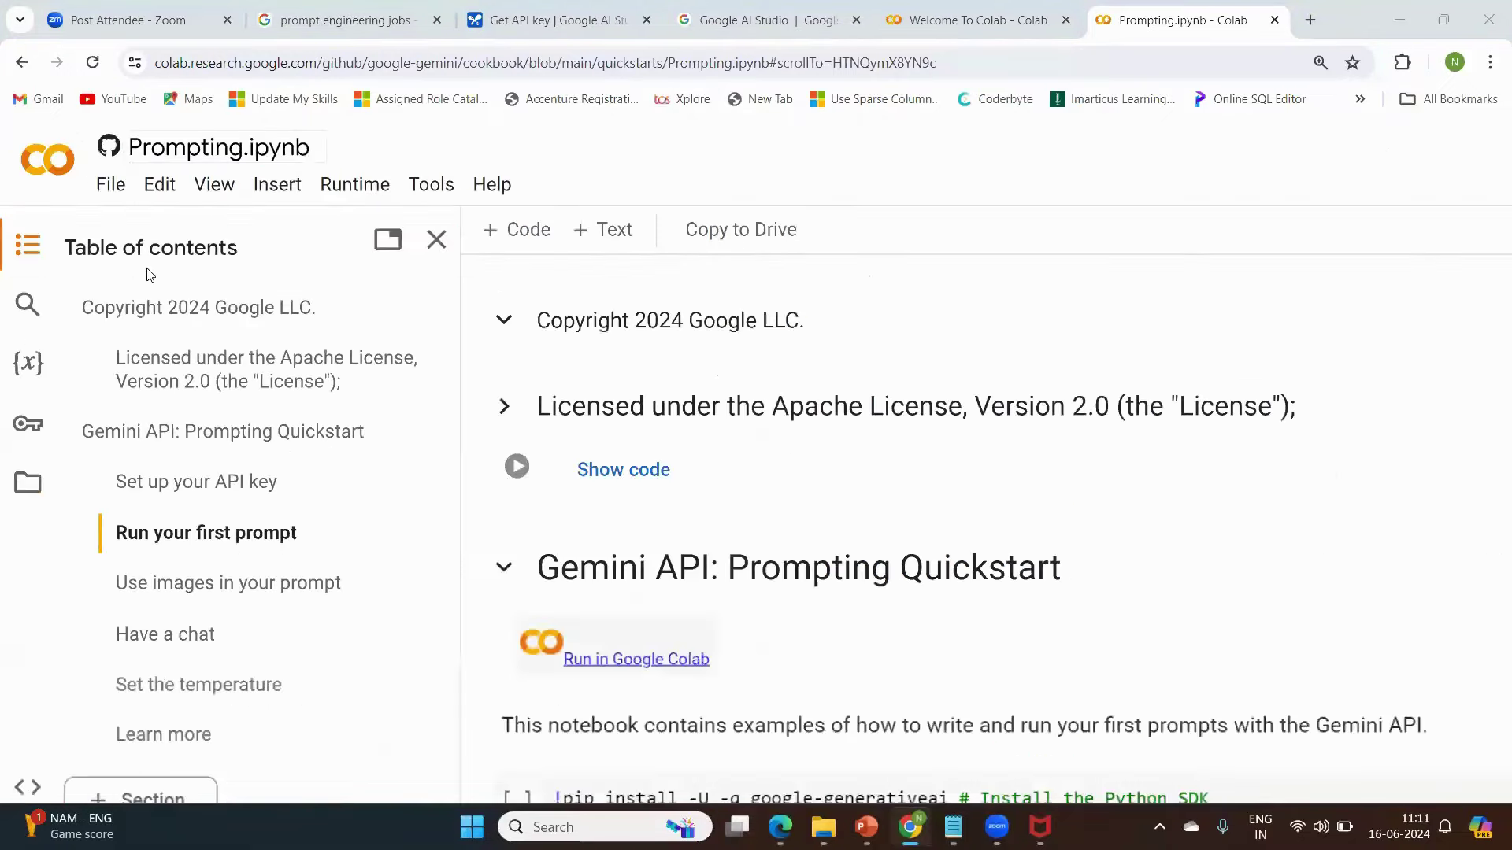
left_click(108, 183)
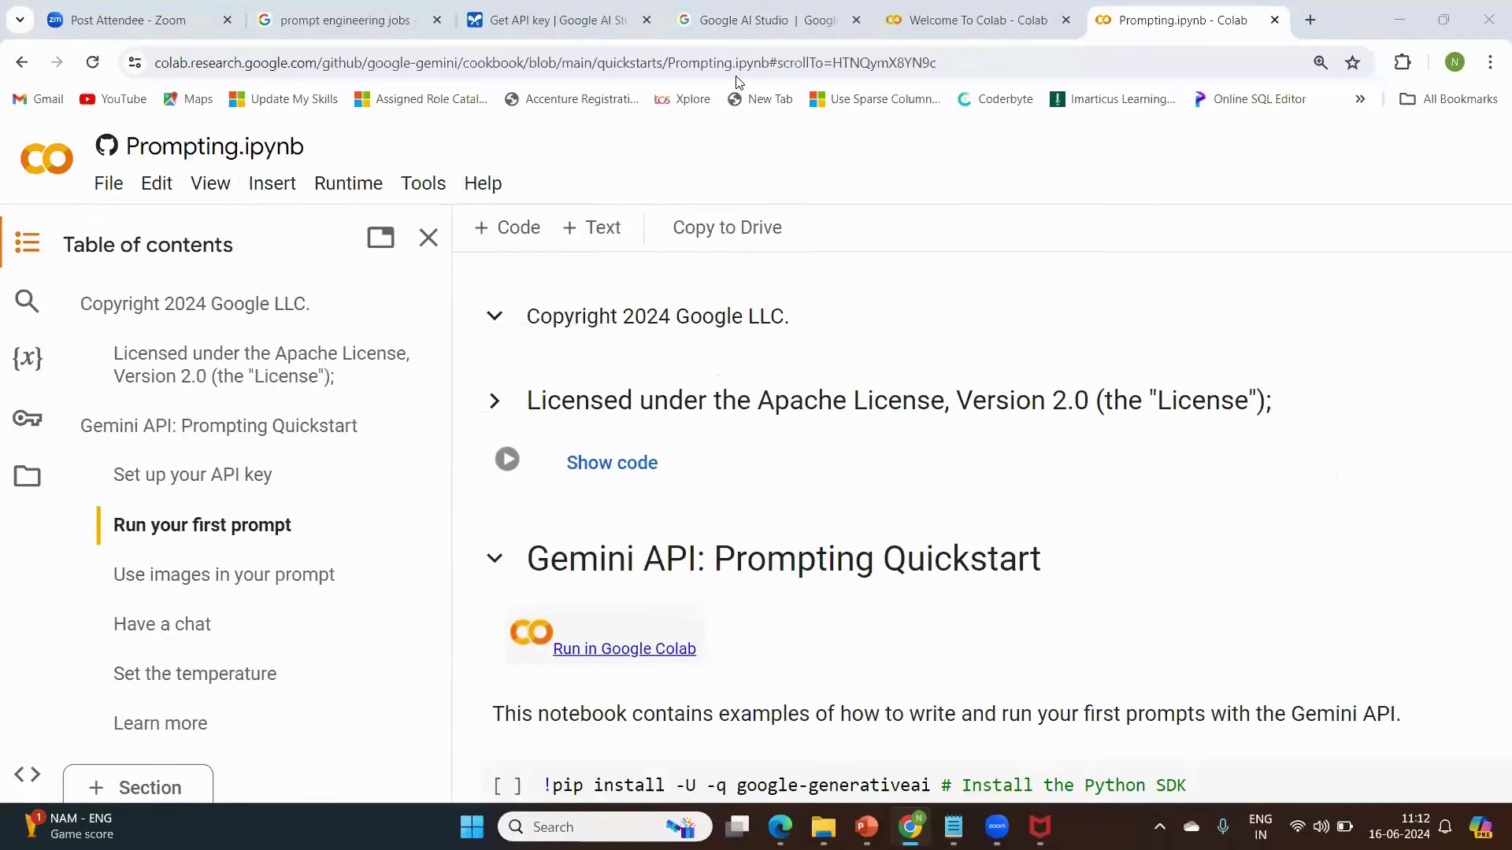
left_click(104, 184)
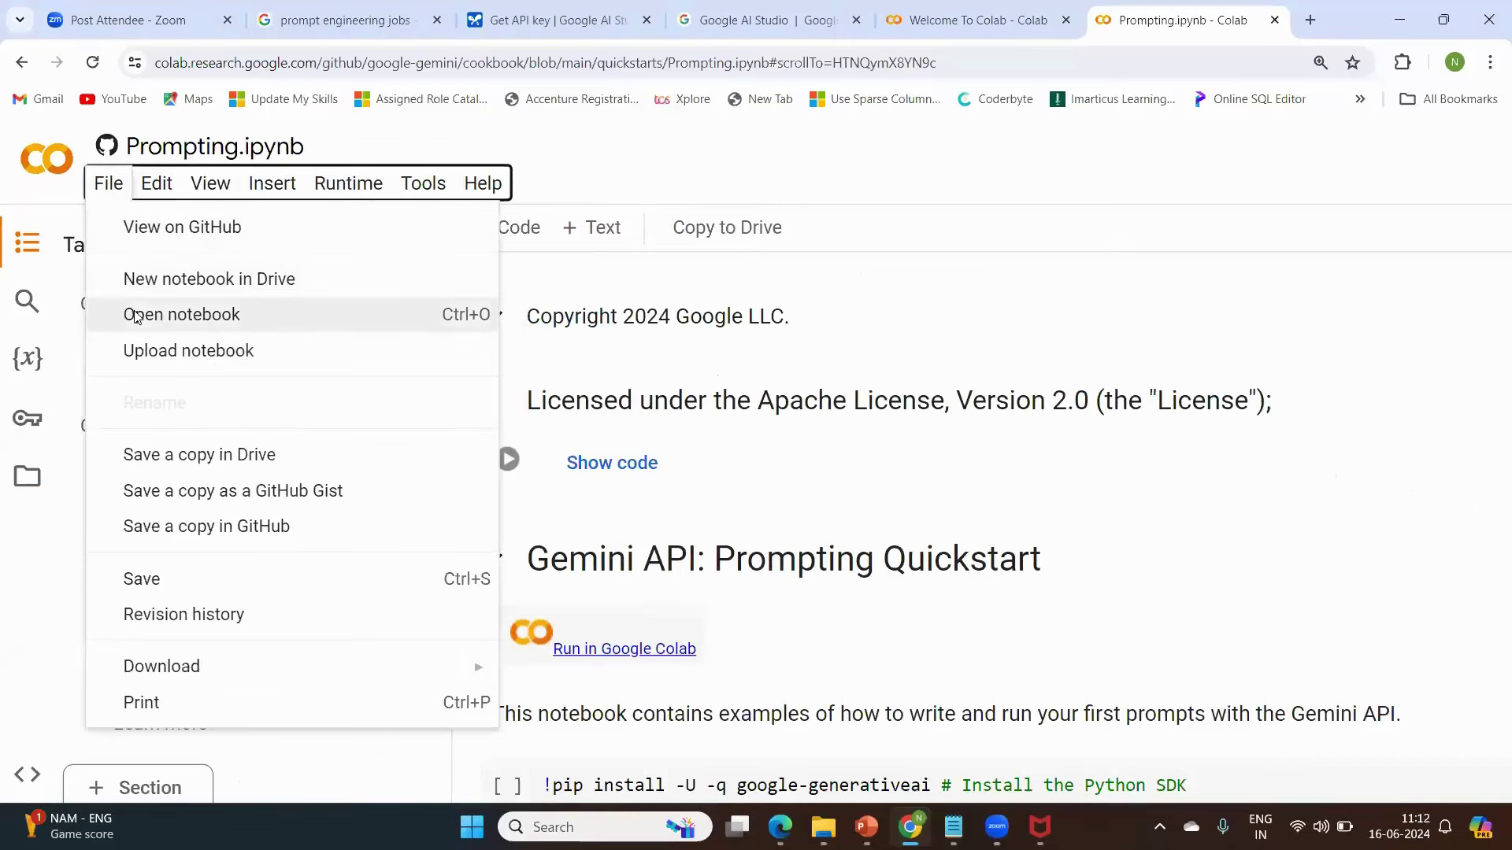
left_click(183, 317)
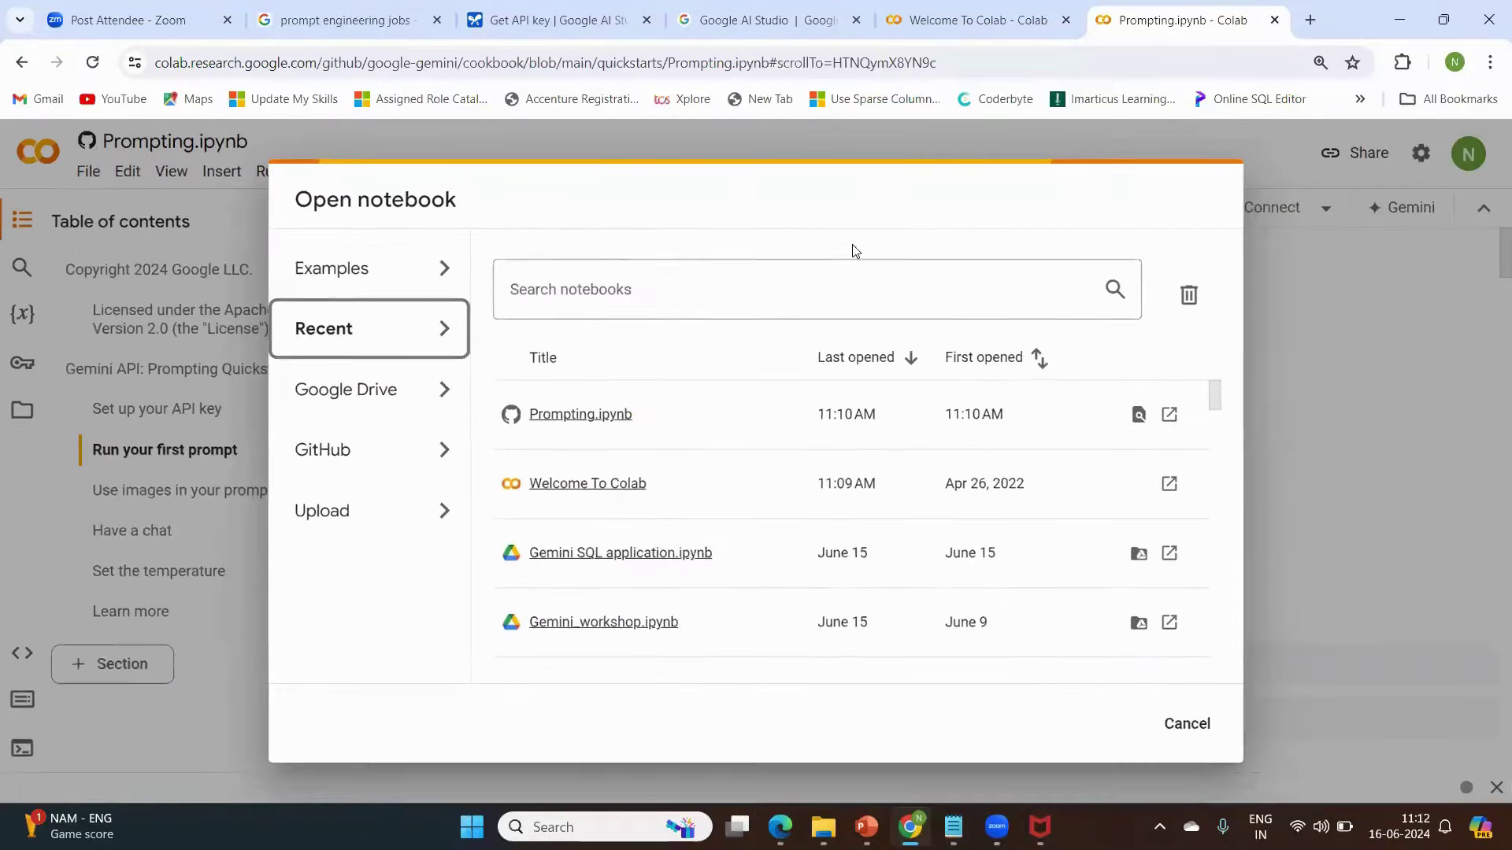
left_click(1185, 724)
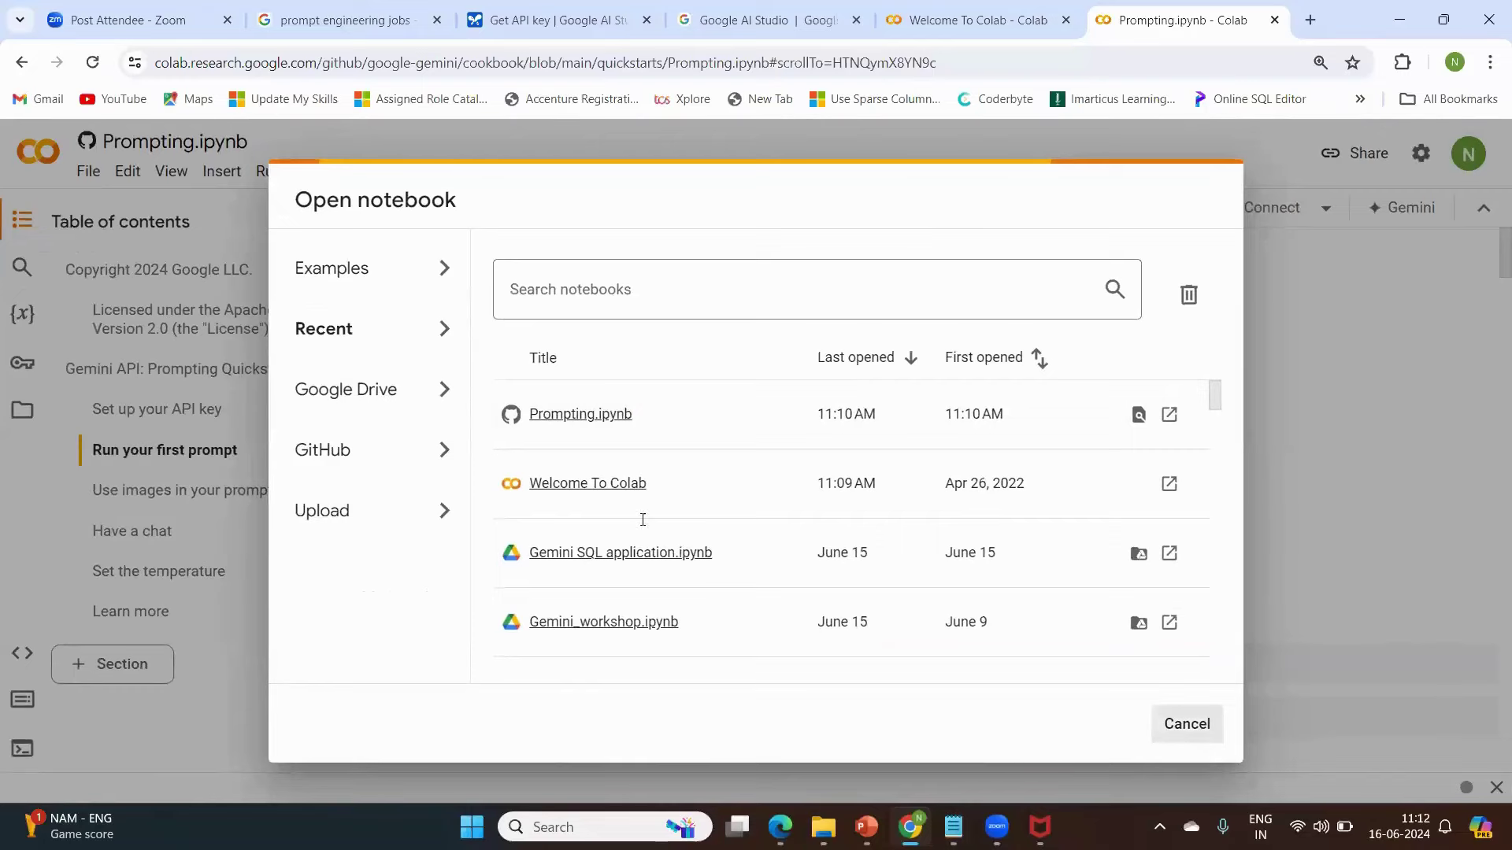
Create a new notebook in Drive from Prompting.ipynb
left_click(80, 173)
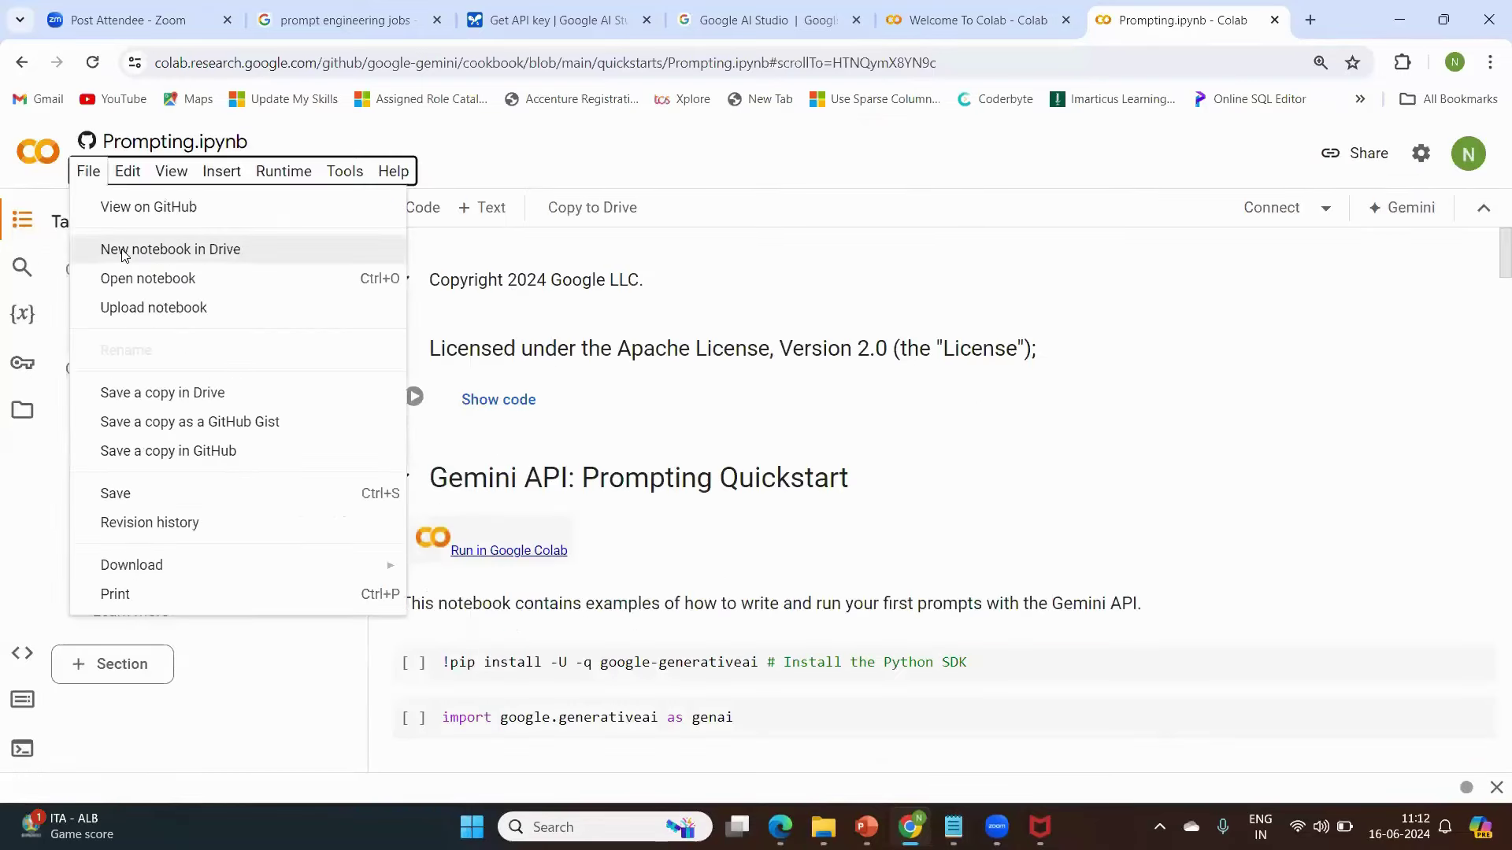
scroll(129, 249, "up", 5)
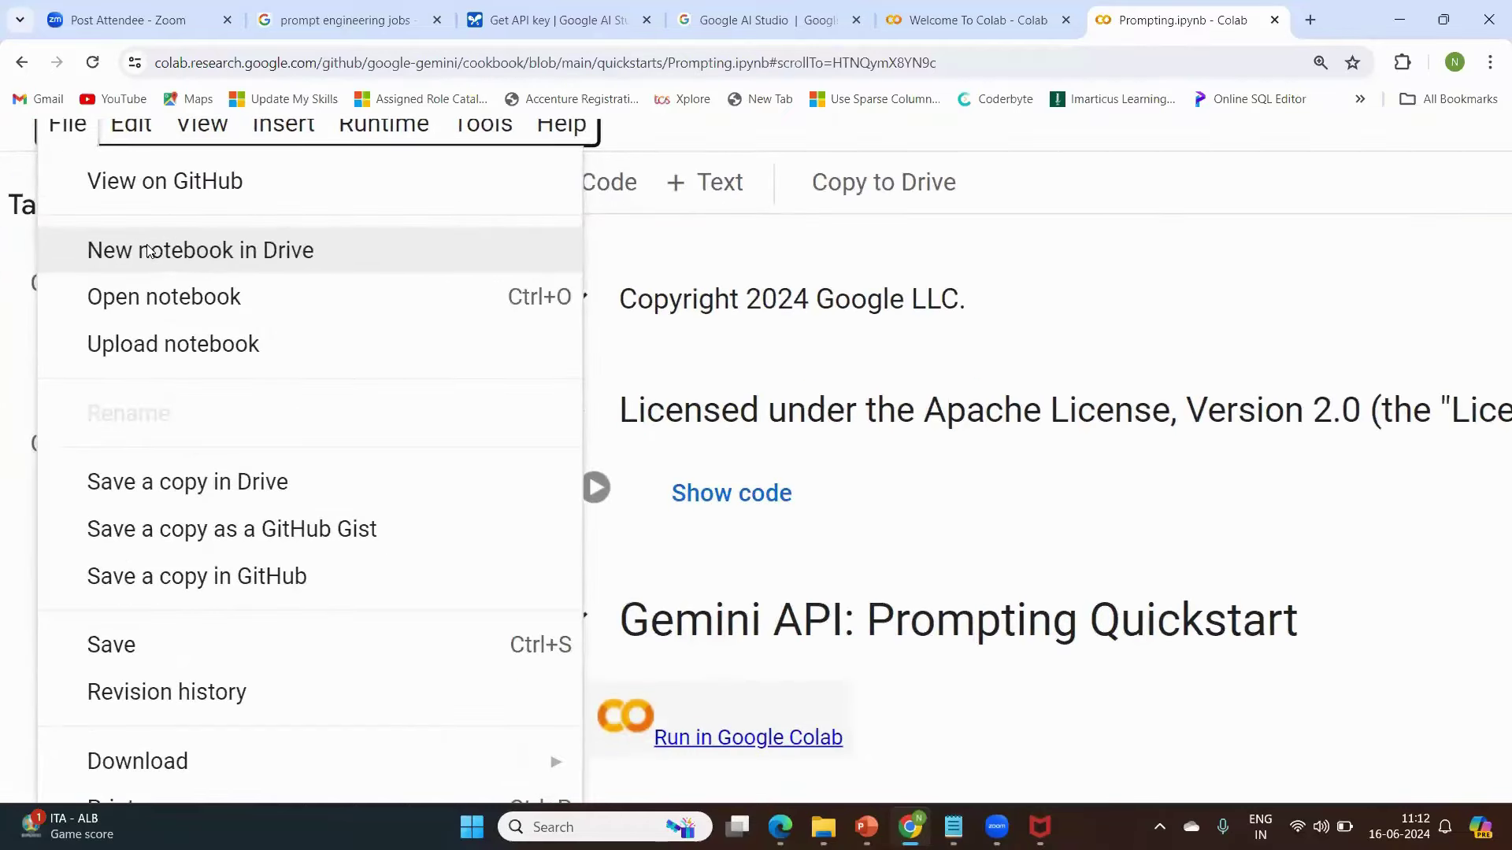
left_click(148, 251)
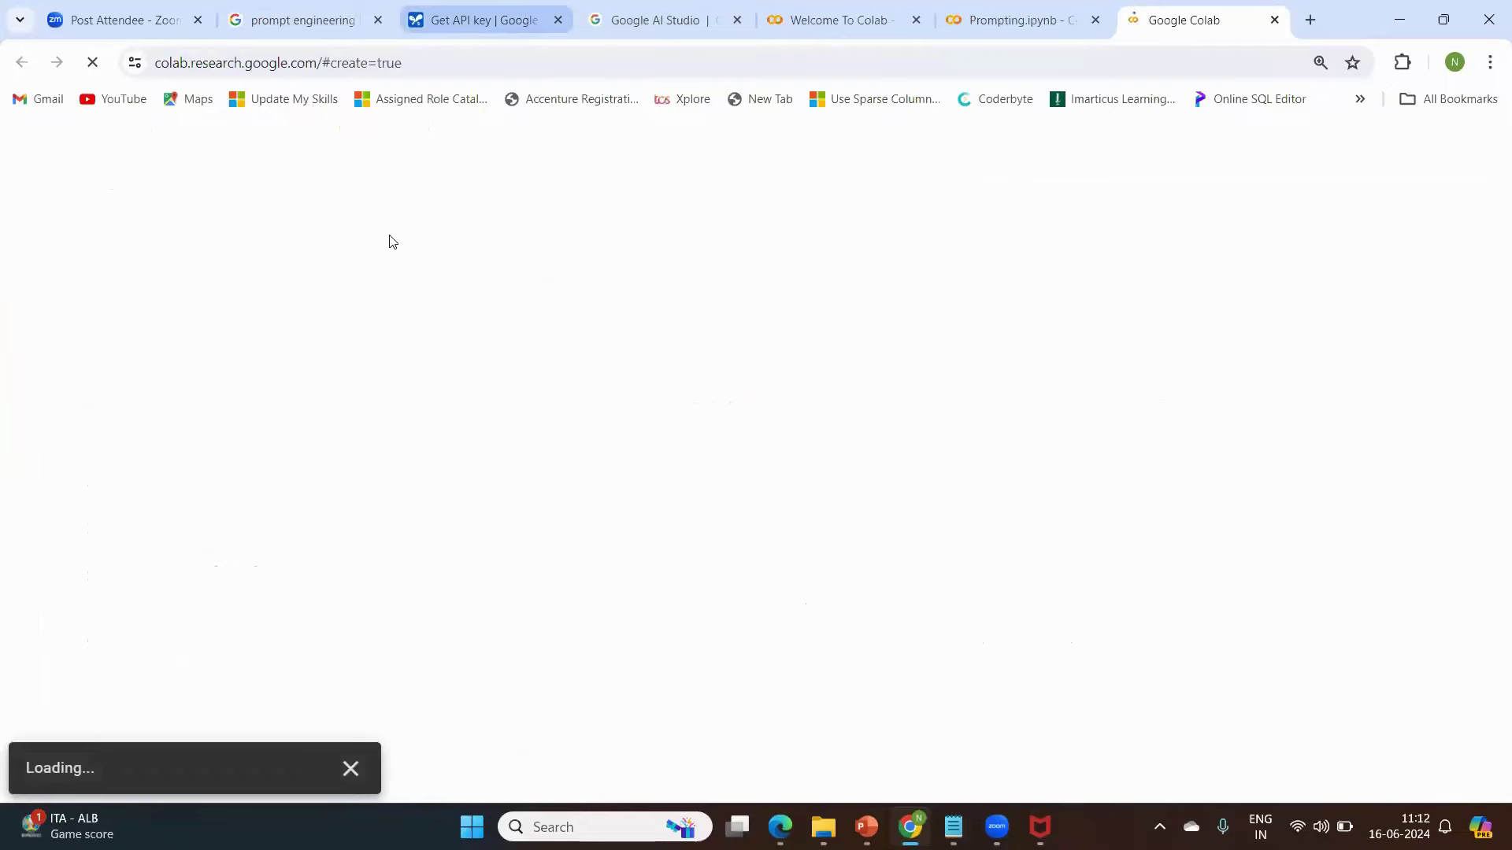
Return to the Prompting.ipynb notebook and display its file commands
left_click(1016, 20)
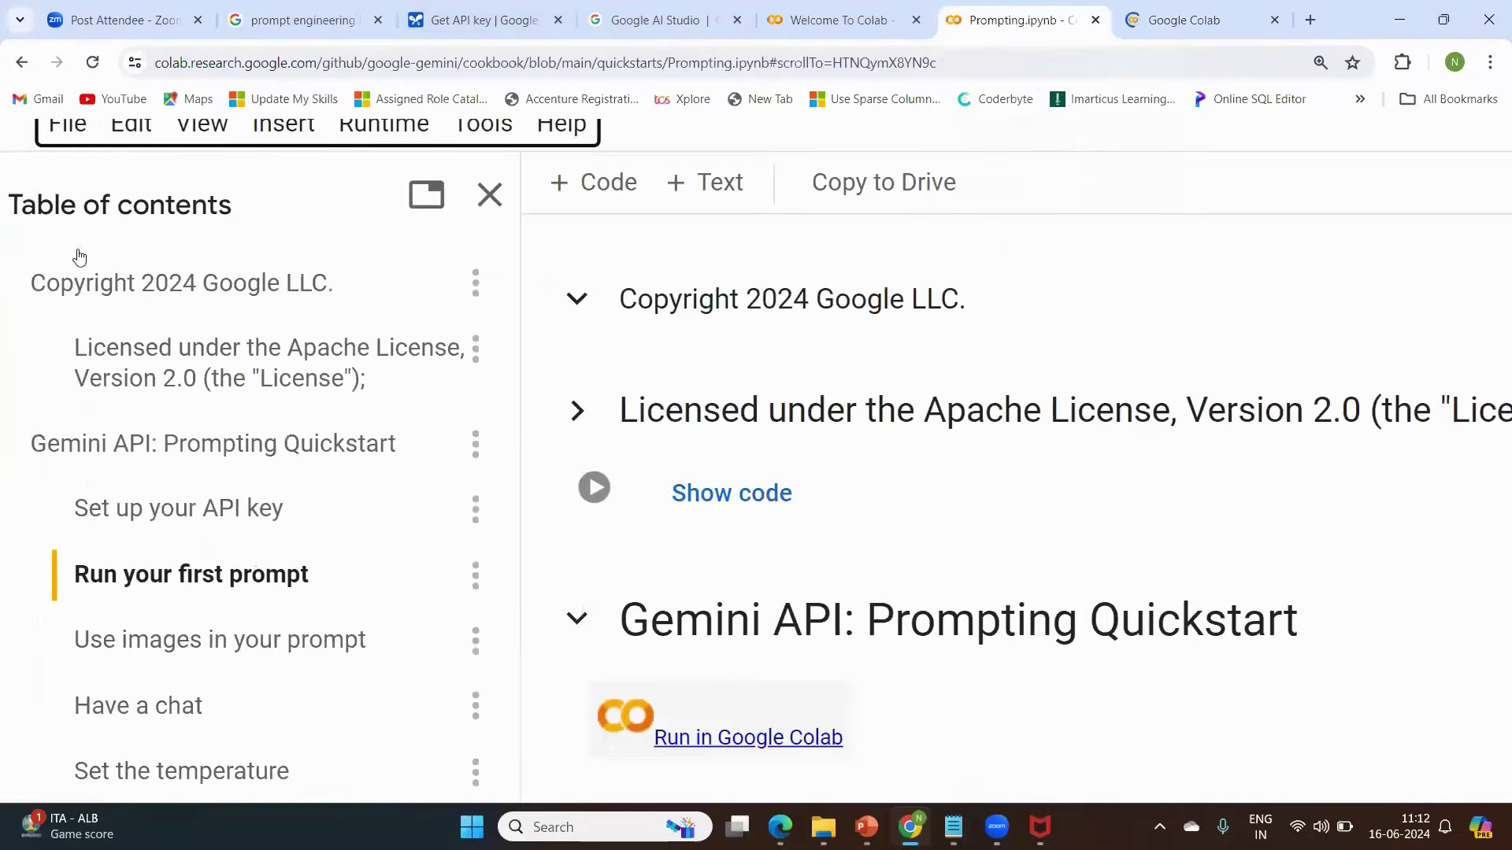
left_click(67, 133)
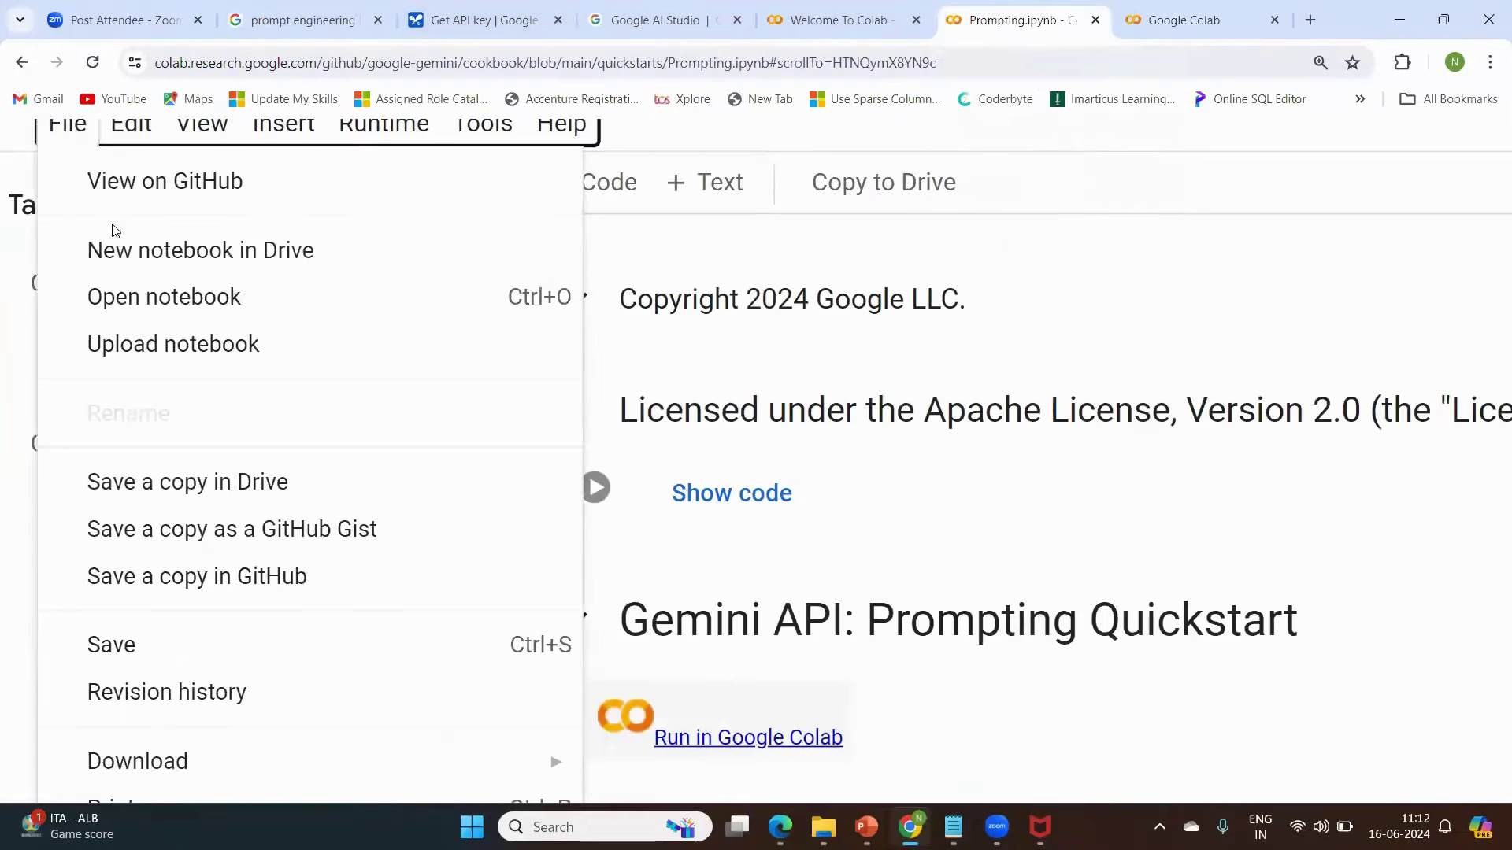